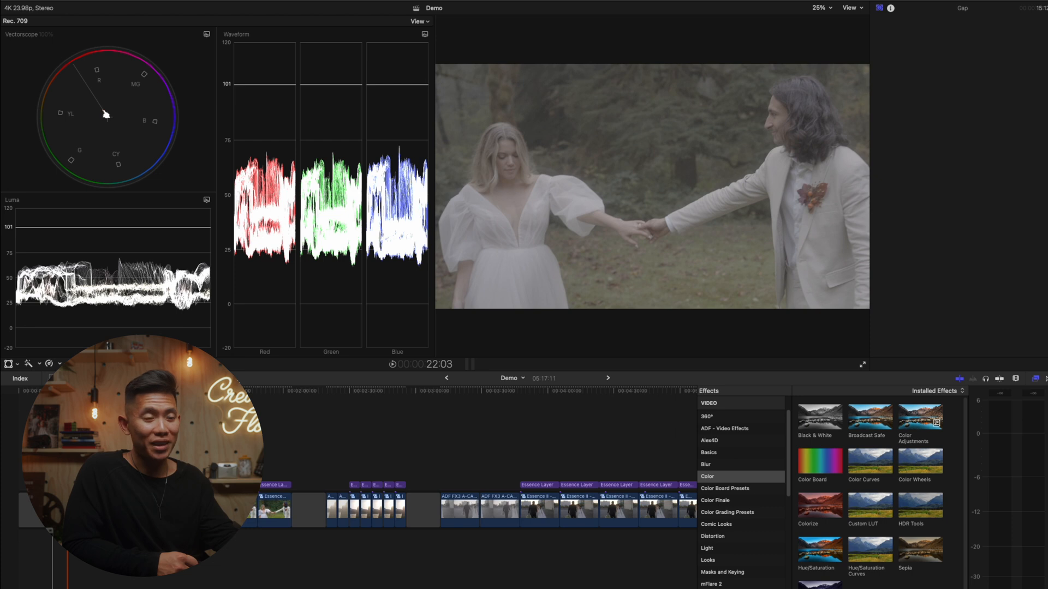
- On the couple clip with the Essence S-Log 3 LUT, balance exposure with Color Wheels: lower shadows slightly, raise highlights, fine-tune midtones brightness
click(67, 511)
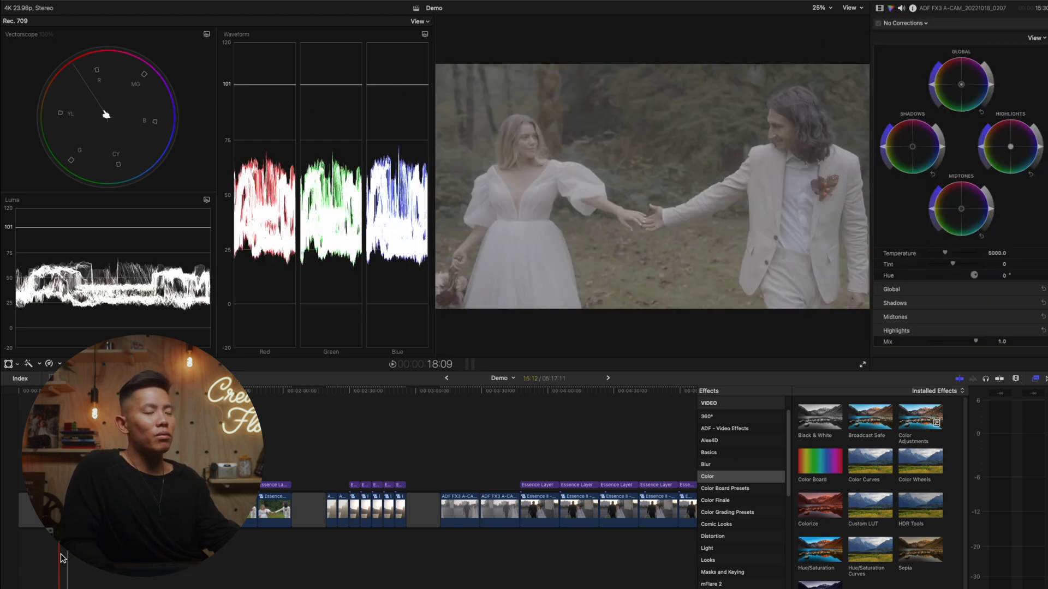
click(42, 577)
click(60, 511)
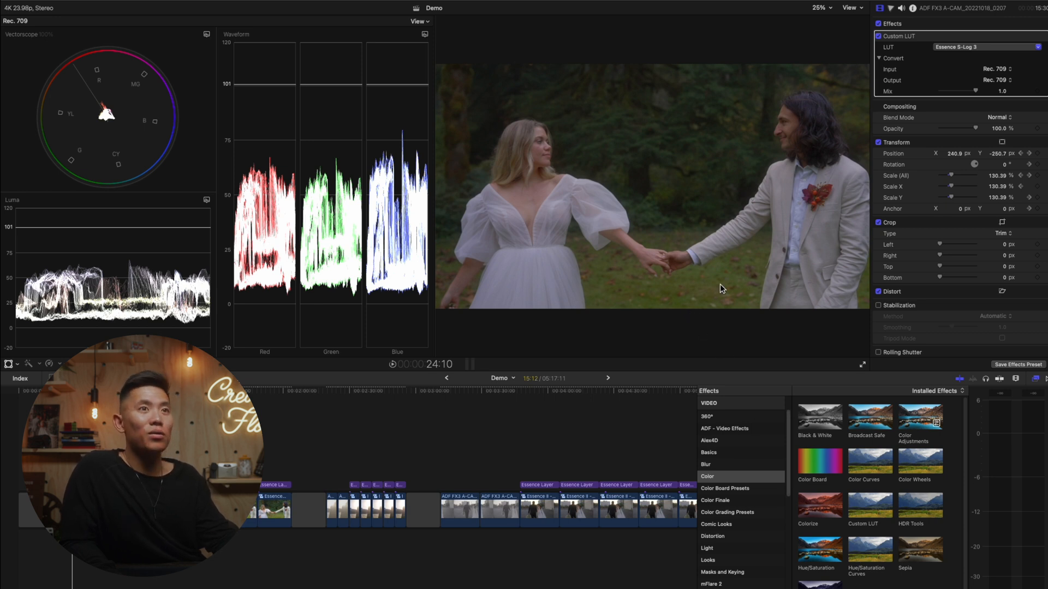
click(892, 8)
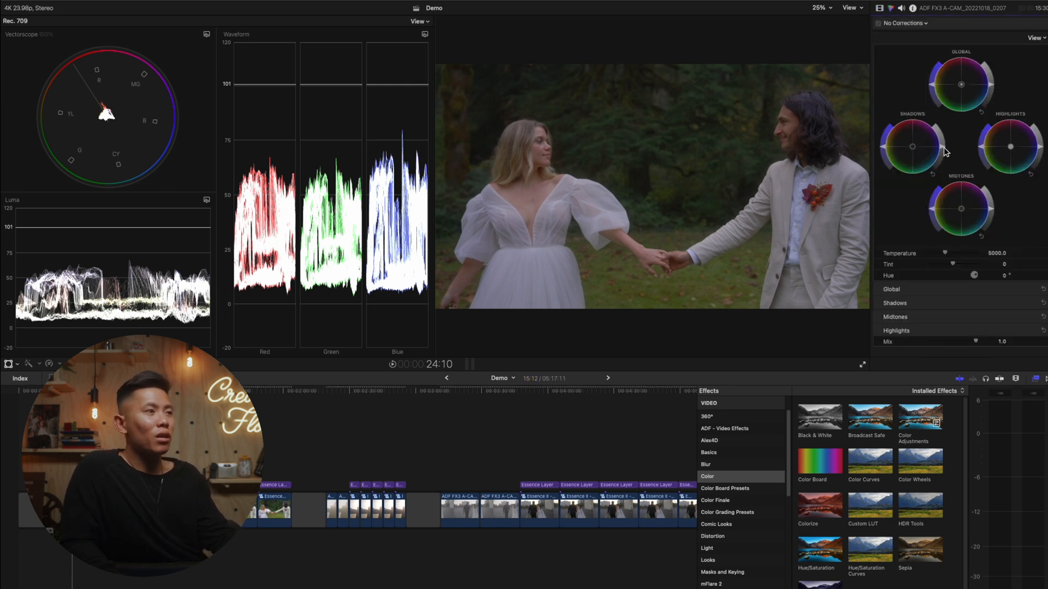
drag(942, 147, 943, 149)
drag(1038, 150, 1030, 105)
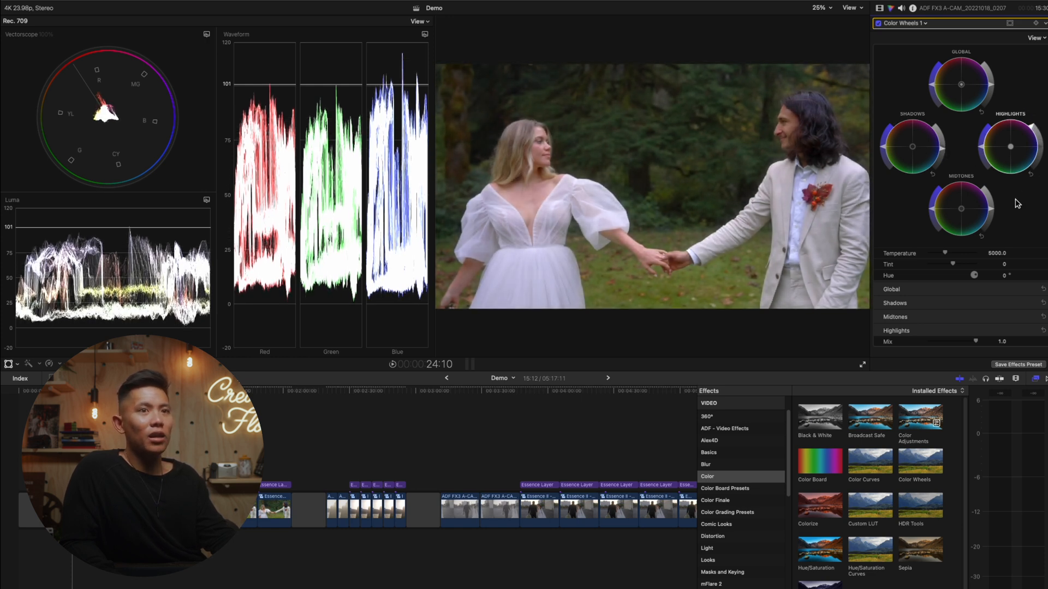
drag(992, 214, 991, 209)
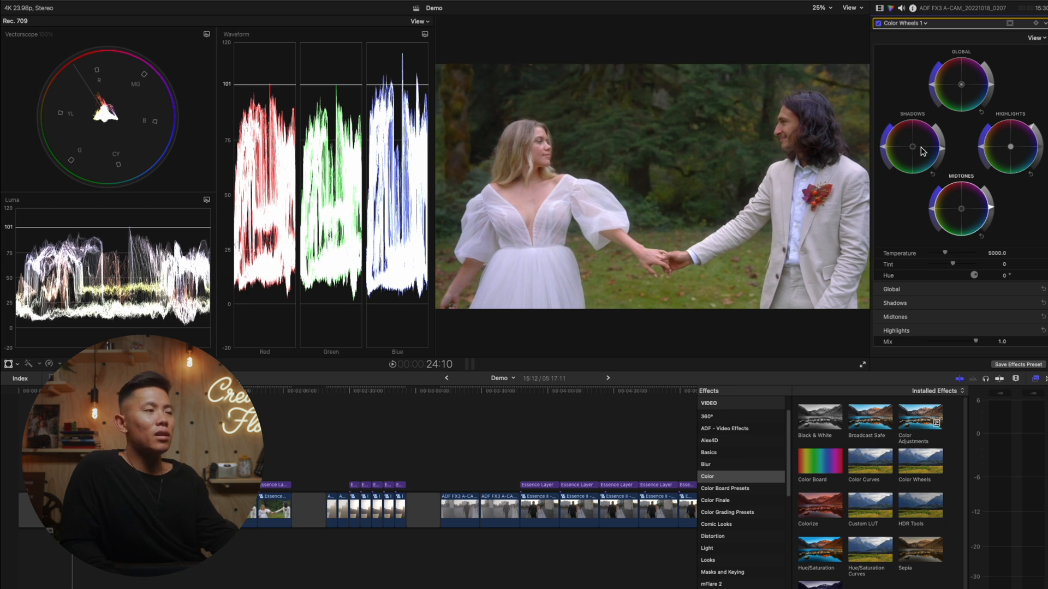
- Tint the shadows slightly toward blue, the midtones toward orange and the highlights toward yellow in Color Wheels 1
drag(919, 149, 930, 154)
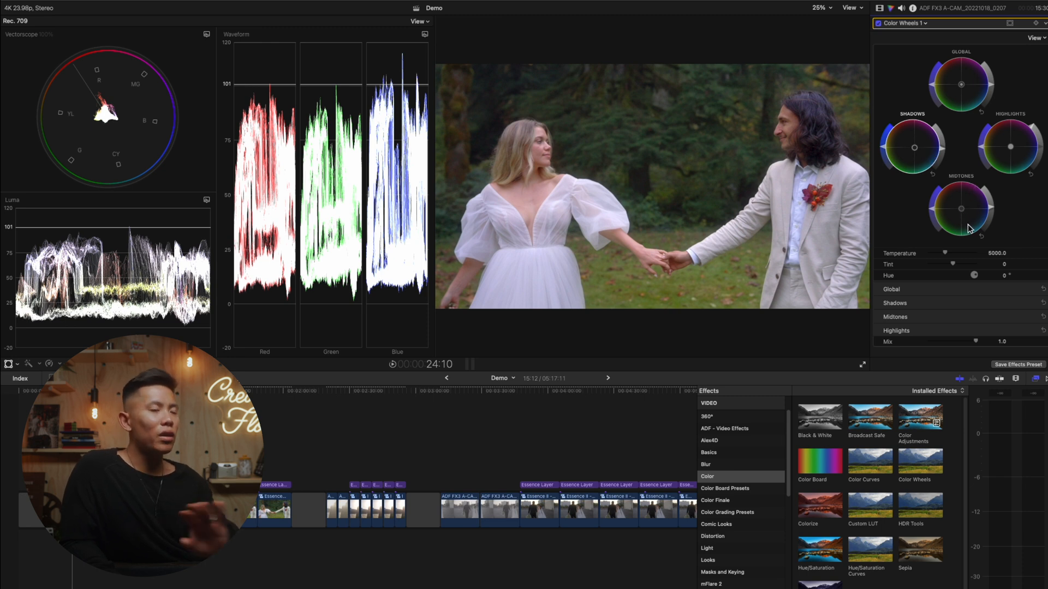
mouse_move(967, 220)
mouse_down()
mouse_move(940, 177)
mouse_move(957, 207)
mouse_up()
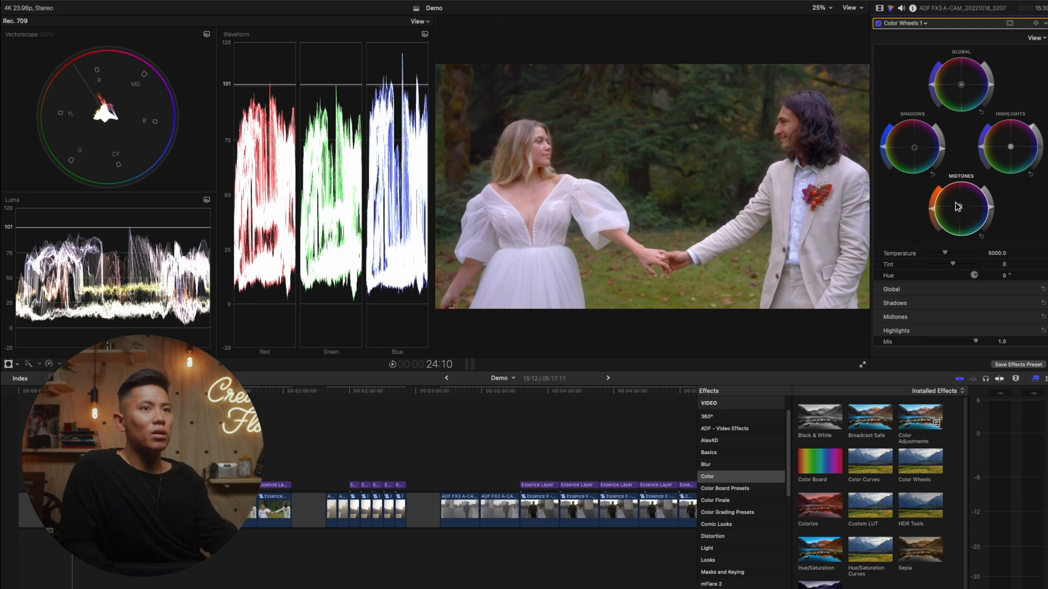
drag(1003, 157, 998, 149)
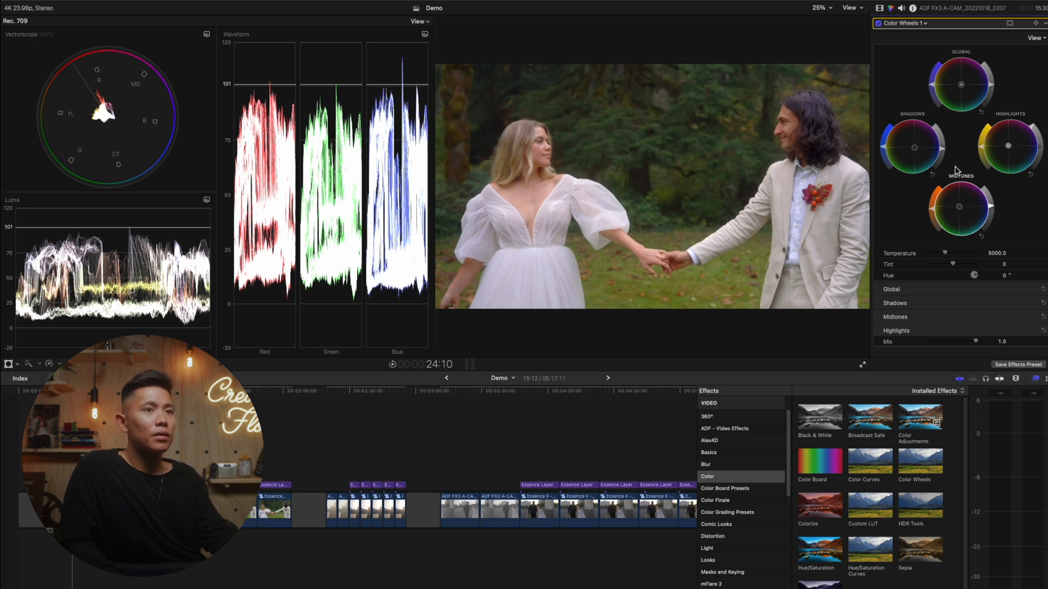
- Apply the Draw Mask effect from the Masks and Keying category to the couple clip
click(879, 8)
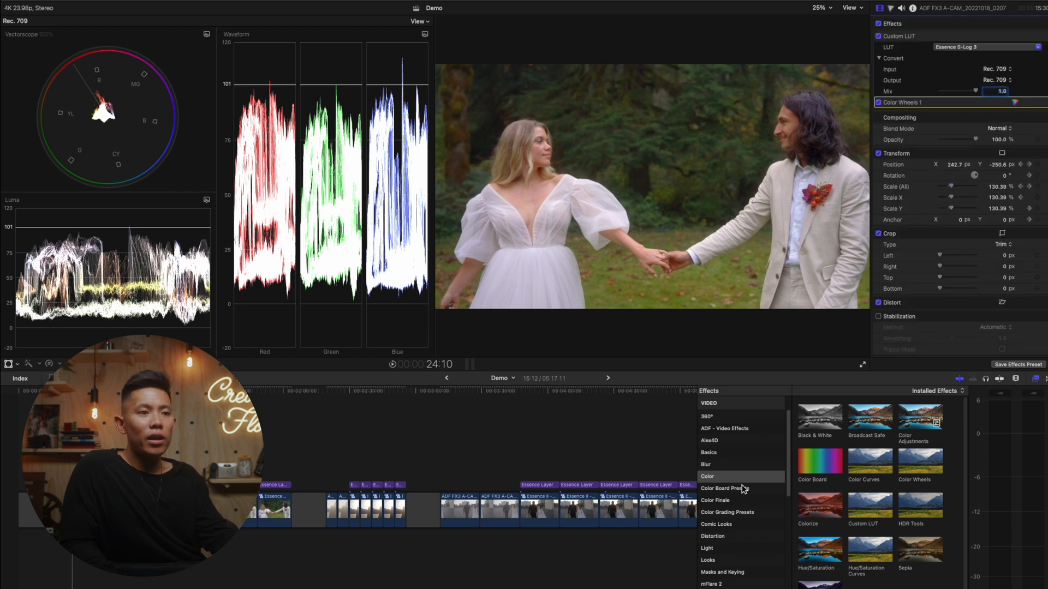
click(722, 574)
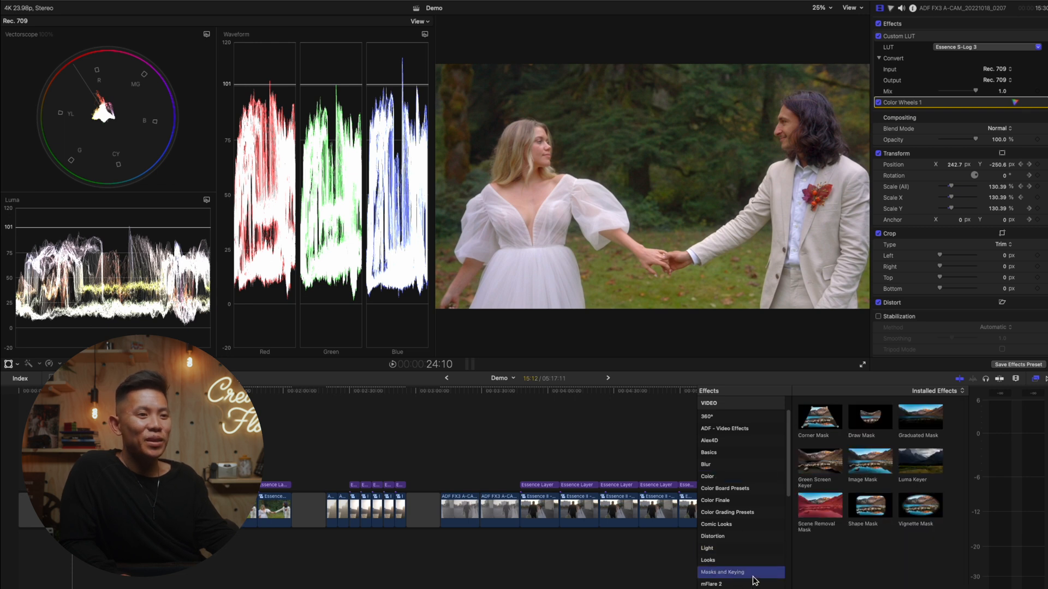
click(749, 464)
click(748, 453)
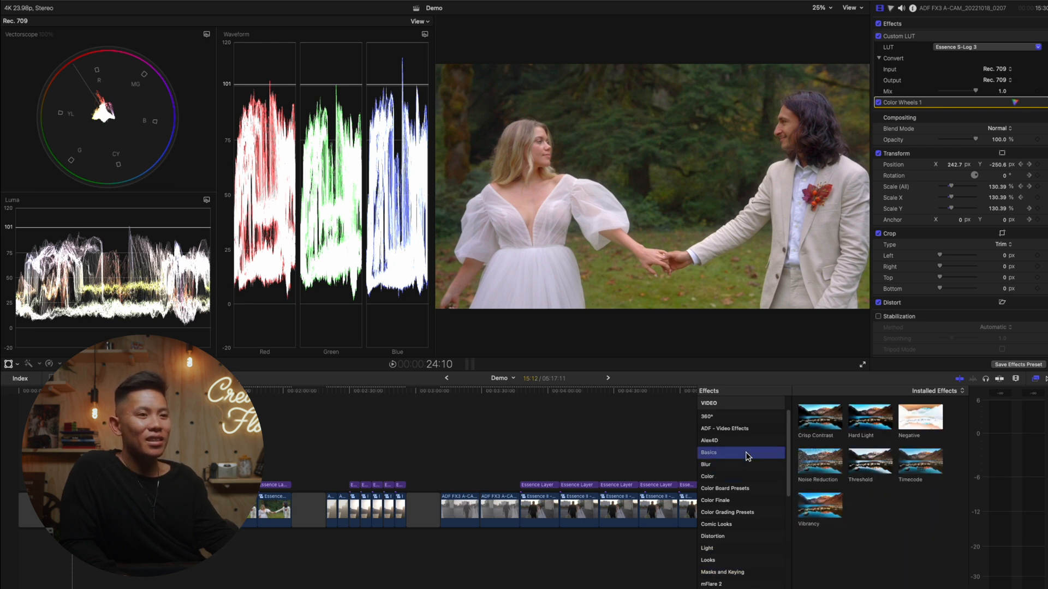
click(749, 573)
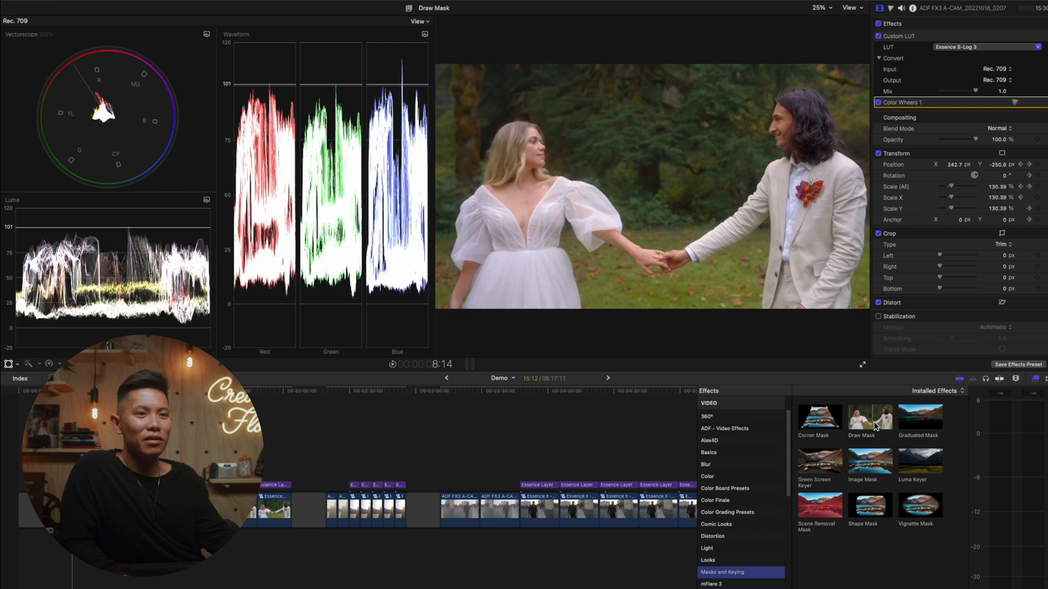
drag(874, 425, 786, 164)
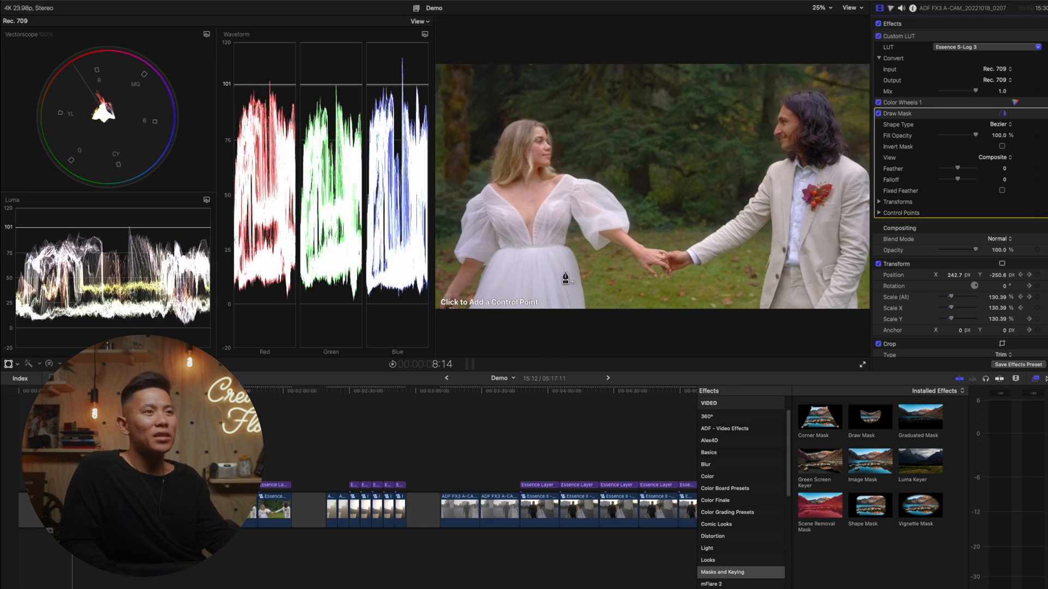
- Draw a closed mask around the skin of the couple's joined hands
click(644, 248)
click(665, 254)
click(677, 254)
click(690, 264)
click(665, 270)
click(644, 261)
click(644, 248)
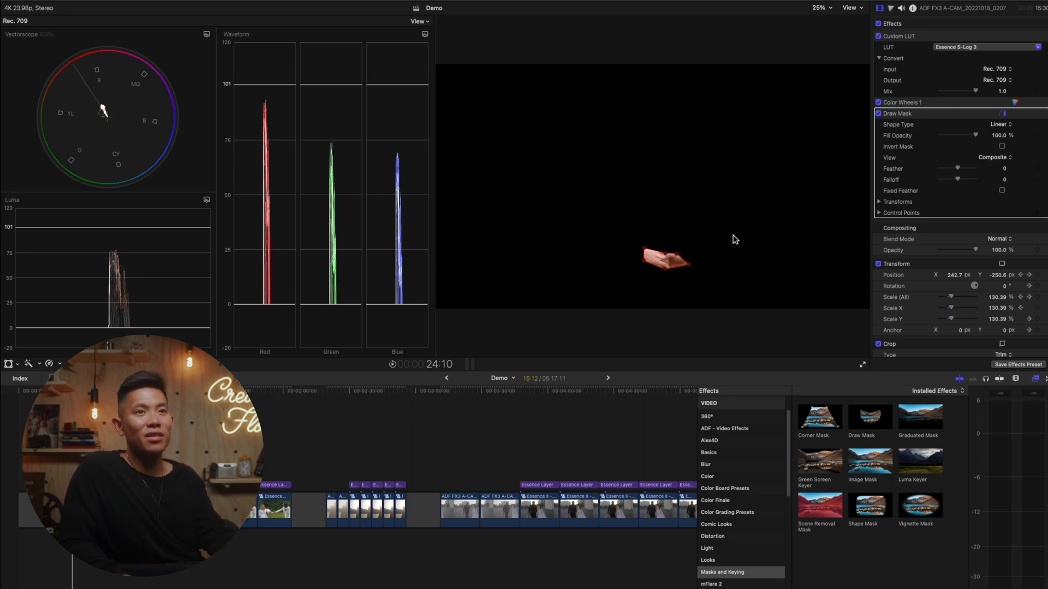
- Shift the Color Wheels 1 midtones toward yellow to correct the masked skin tone
click(1015, 104)
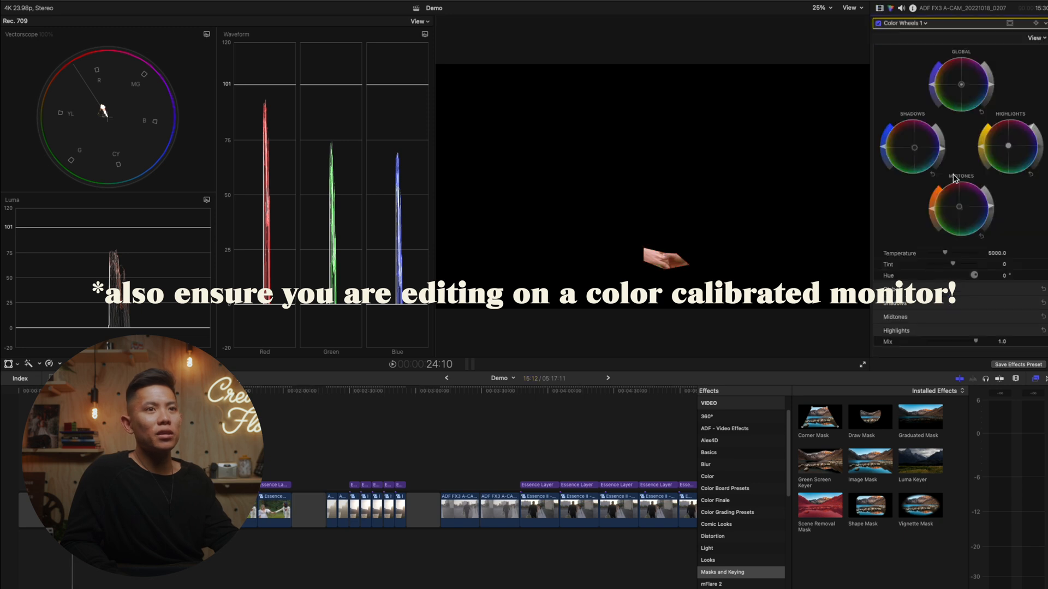
drag(958, 210, 953, 214)
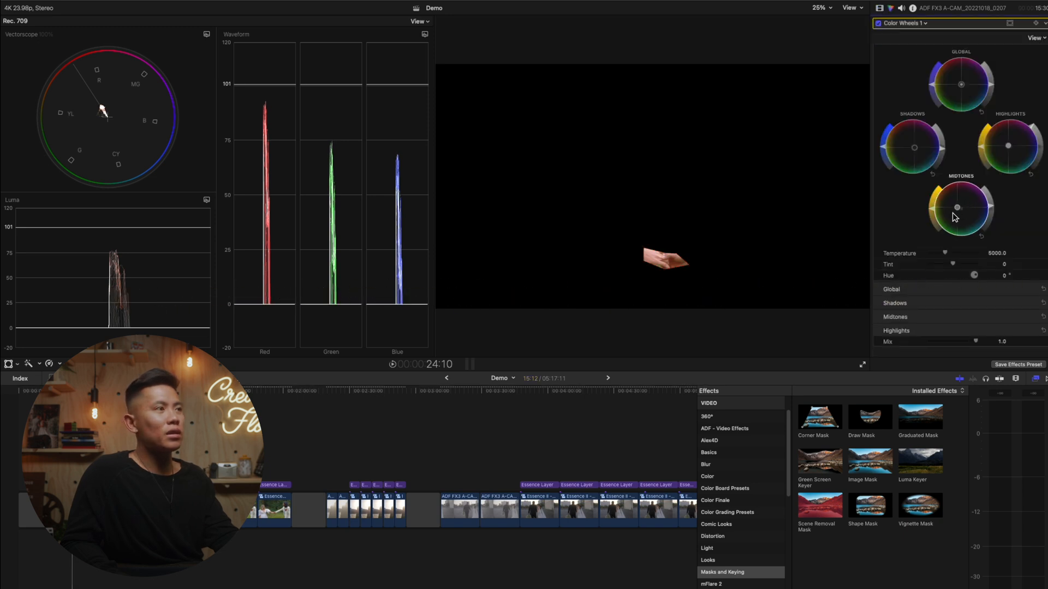
- Switch the Draw Mask off and on to compare the isolated skin with the full picture
click(879, 8)
click(878, 114)
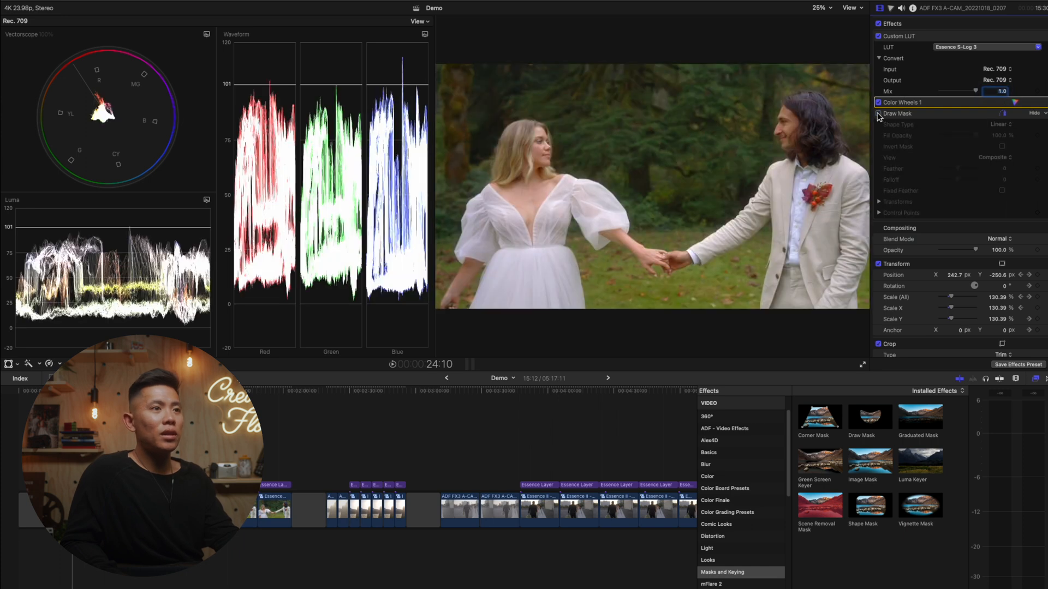
click(878, 114)
click(894, 115)
click(1016, 102)
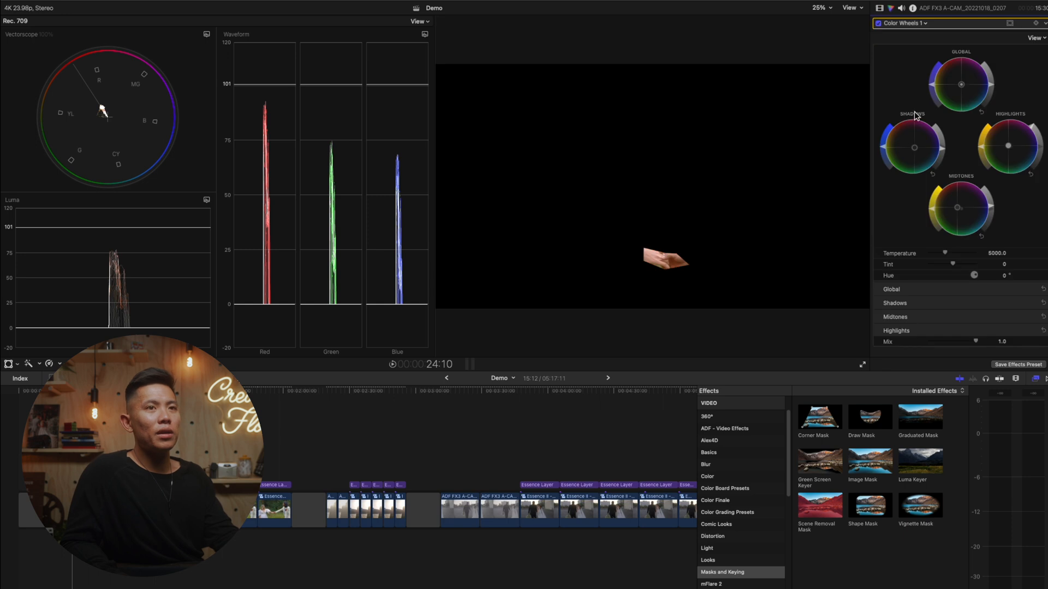
click(879, 9)
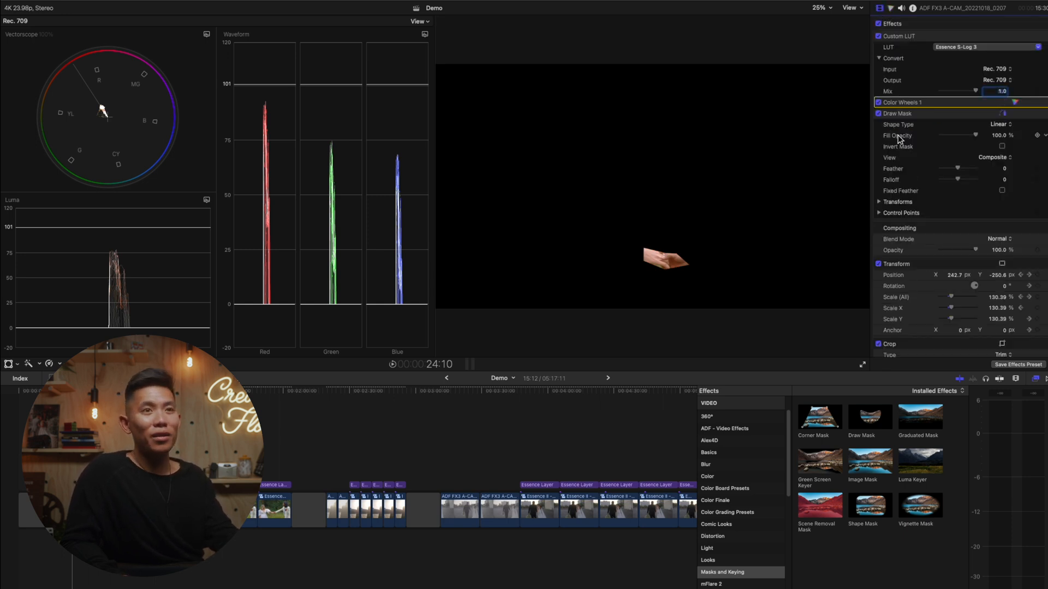
click(913, 114)
click(918, 103)
click(922, 112)
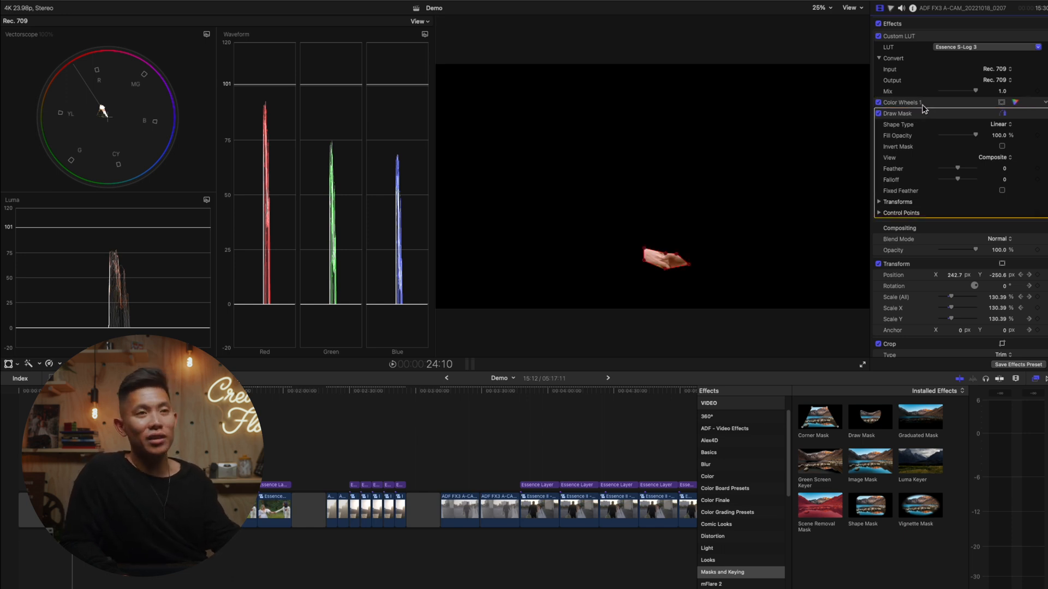
click(924, 104)
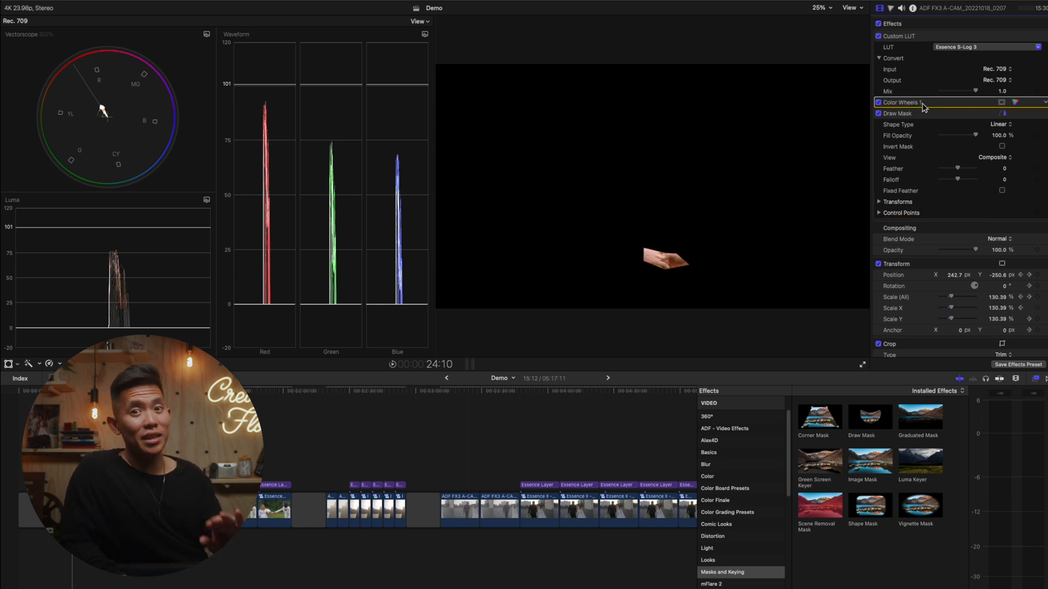
click(926, 121)
click(926, 46)
- Move the drawn mask onto the bride's white dress to check its white balance, and disable the Draw Mask
click(917, 106)
click(919, 115)
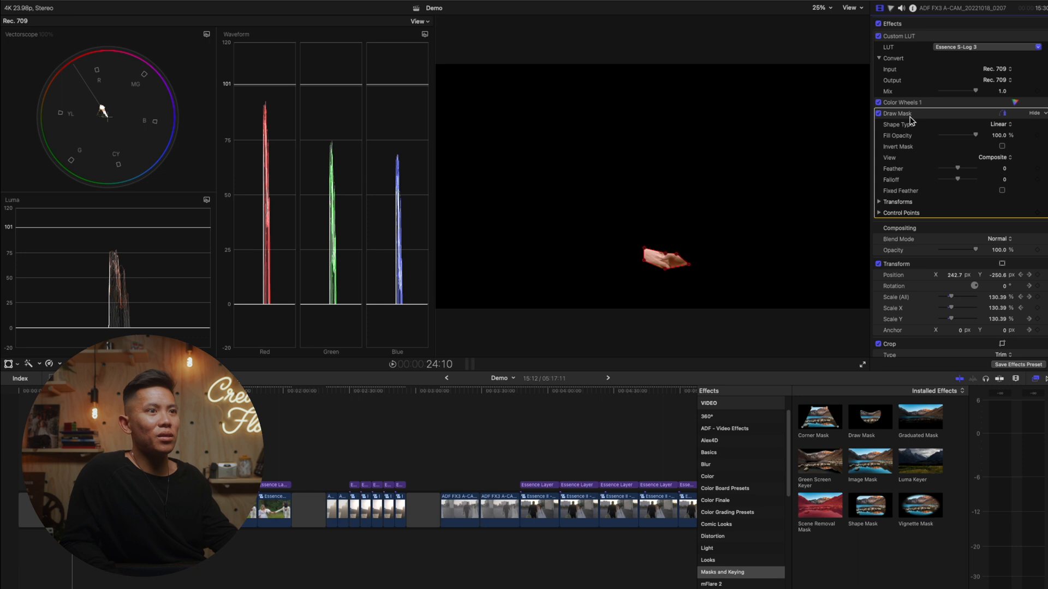
mouse_move(648, 262)
mouse_down()
mouse_move(603, 276)
mouse_move(532, 273)
mouse_up()
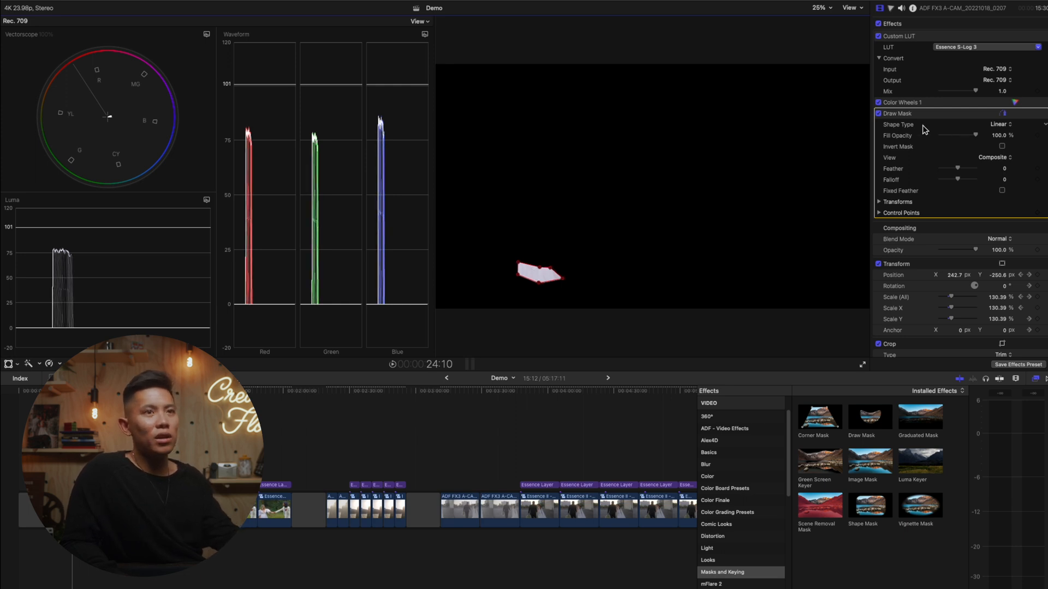
click(878, 114)
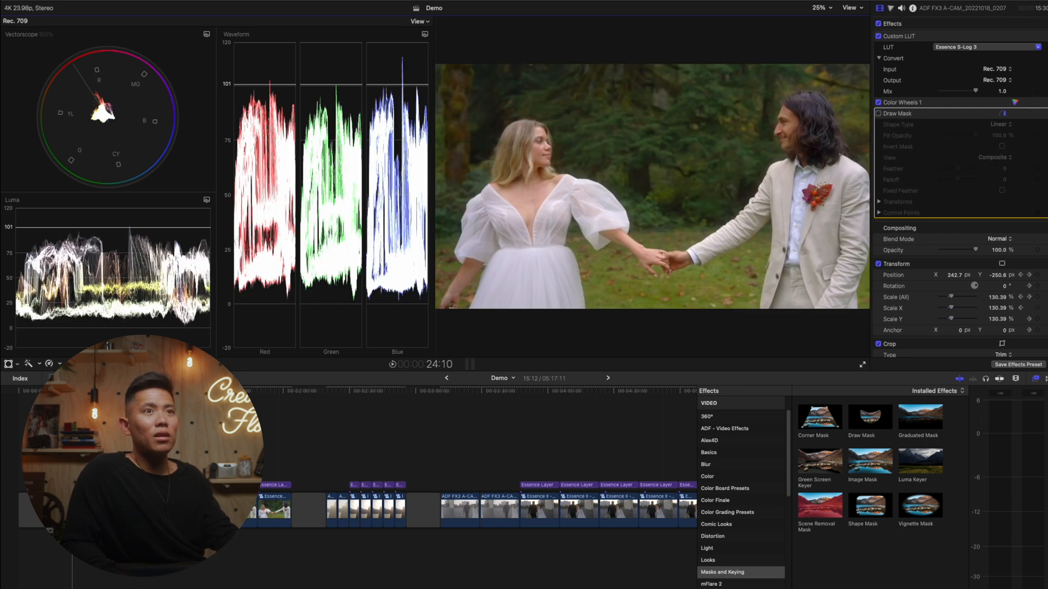
- Add a Color Curves correction to the clip and slightly lower the highlight end of the blue curve
click(889, 10)
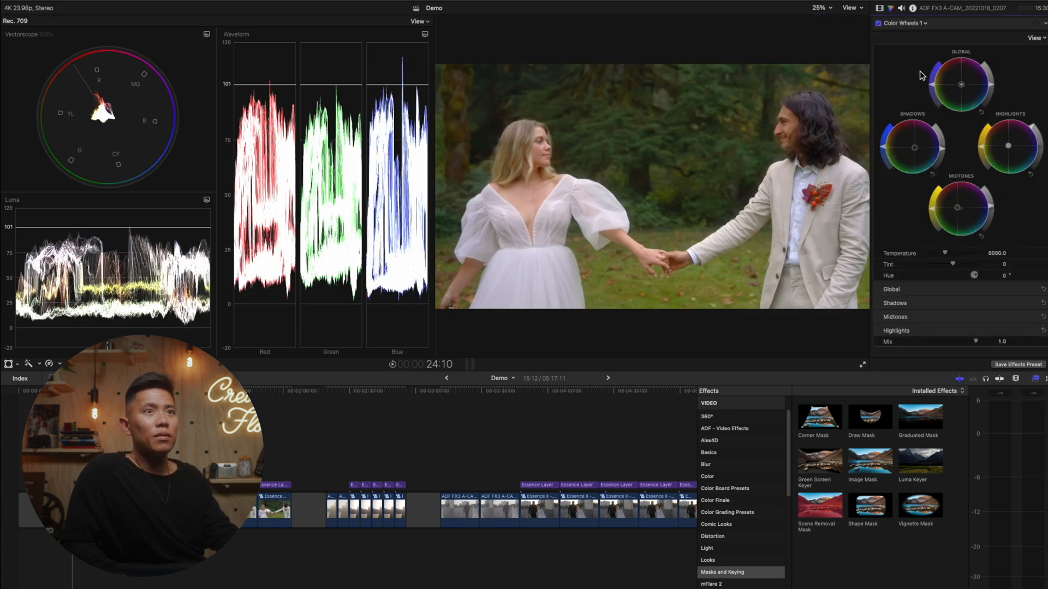
click(904, 23)
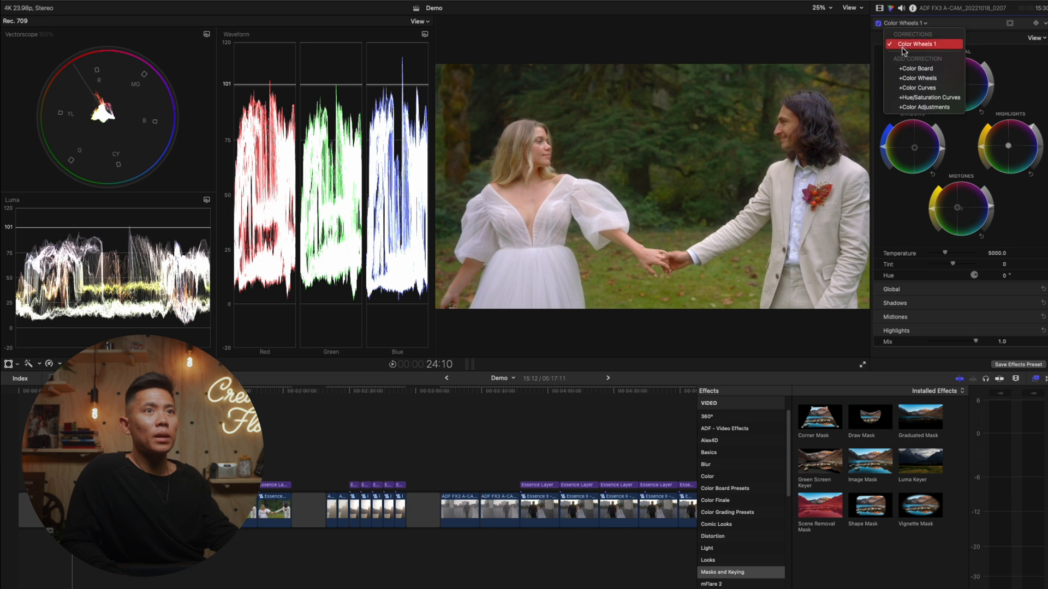
click(947, 89)
drag(1042, 288, 1045, 295)
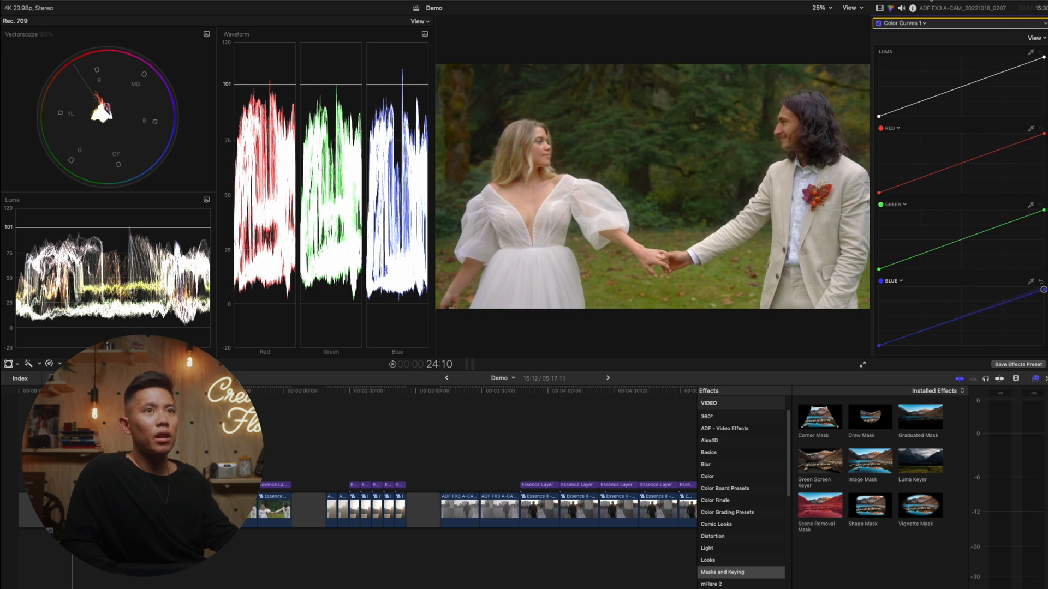
click(880, 8)
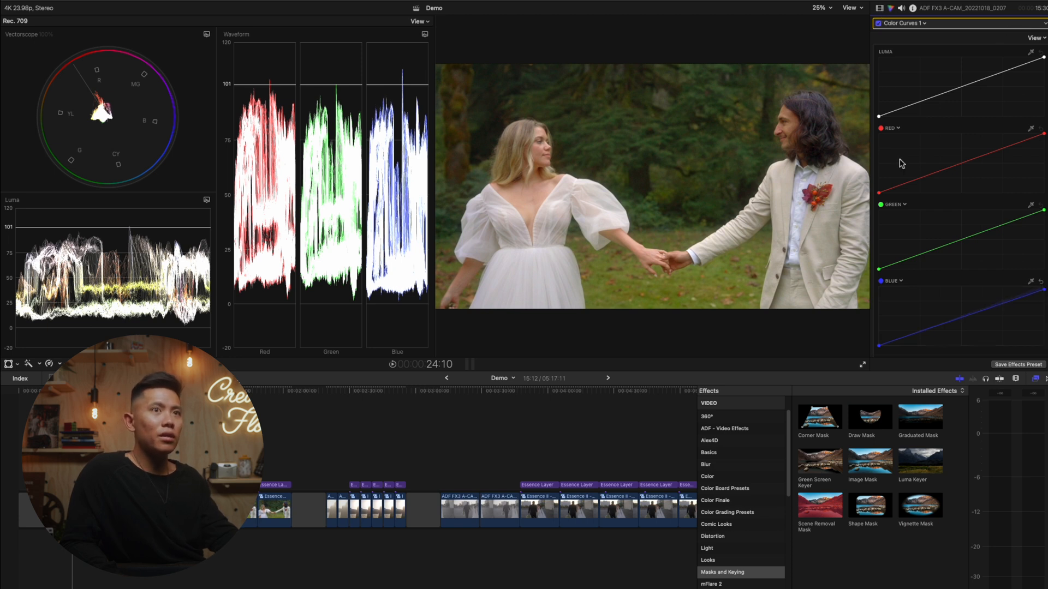
click(1016, 224)
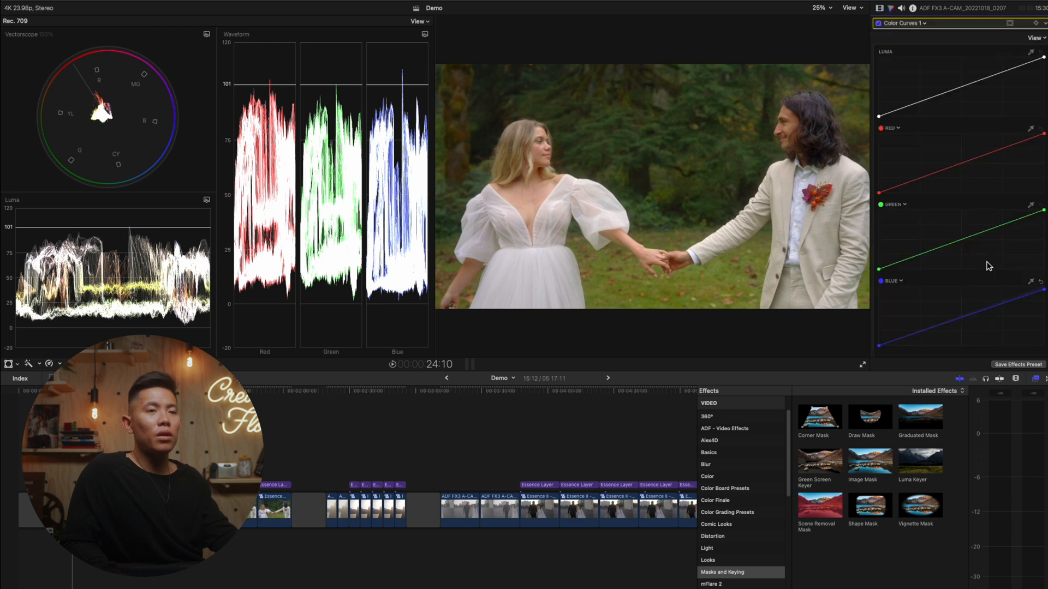
- Nudge the Color Wheels 1 midtones toward yellow-green and toggle the Draw Mask to check the dress's white balance
click(924, 22)
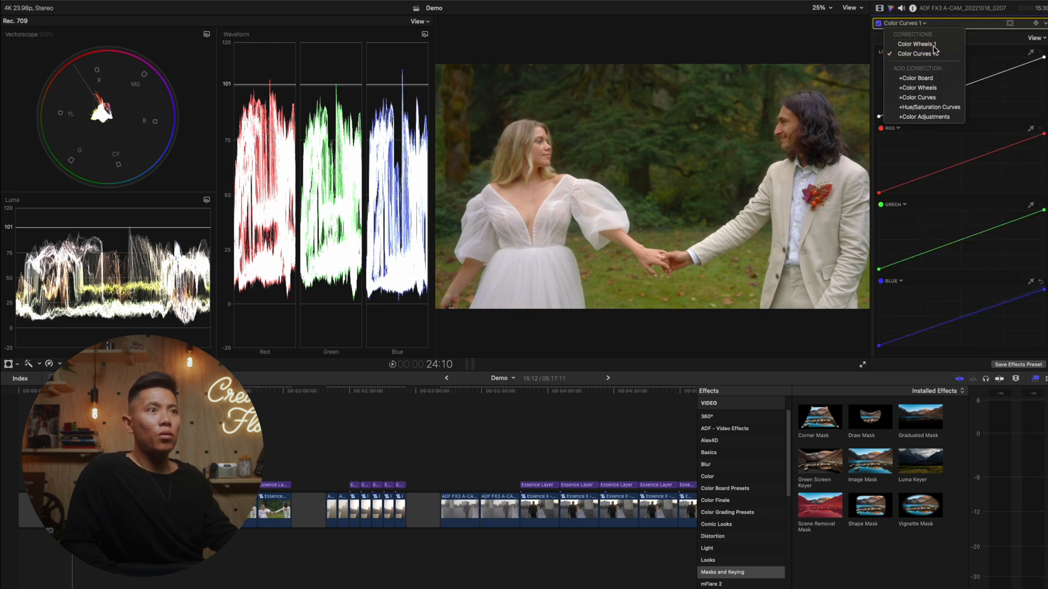
click(916, 43)
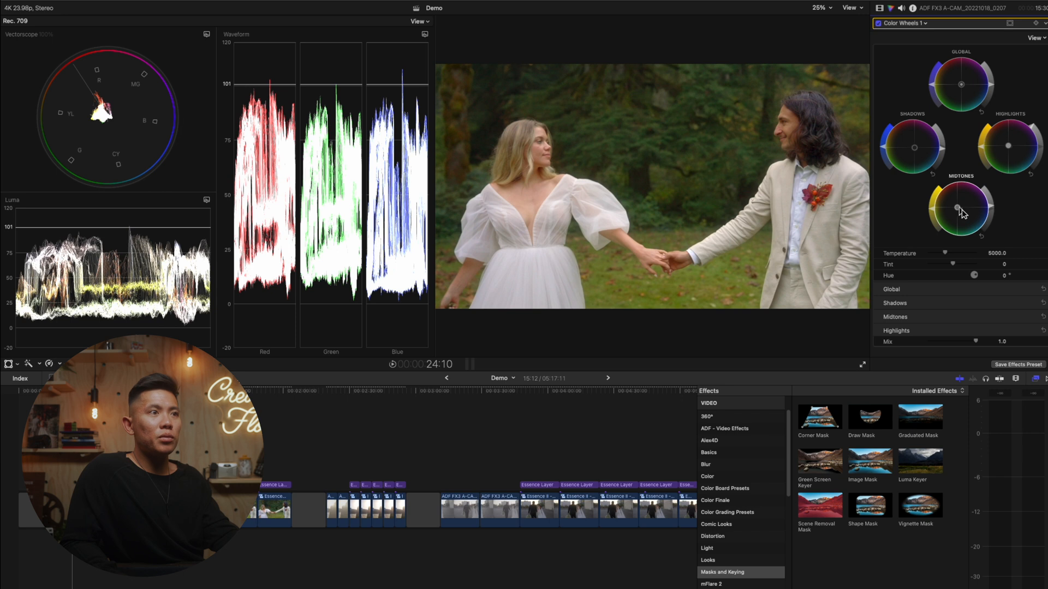
click(880, 8)
click(889, 116)
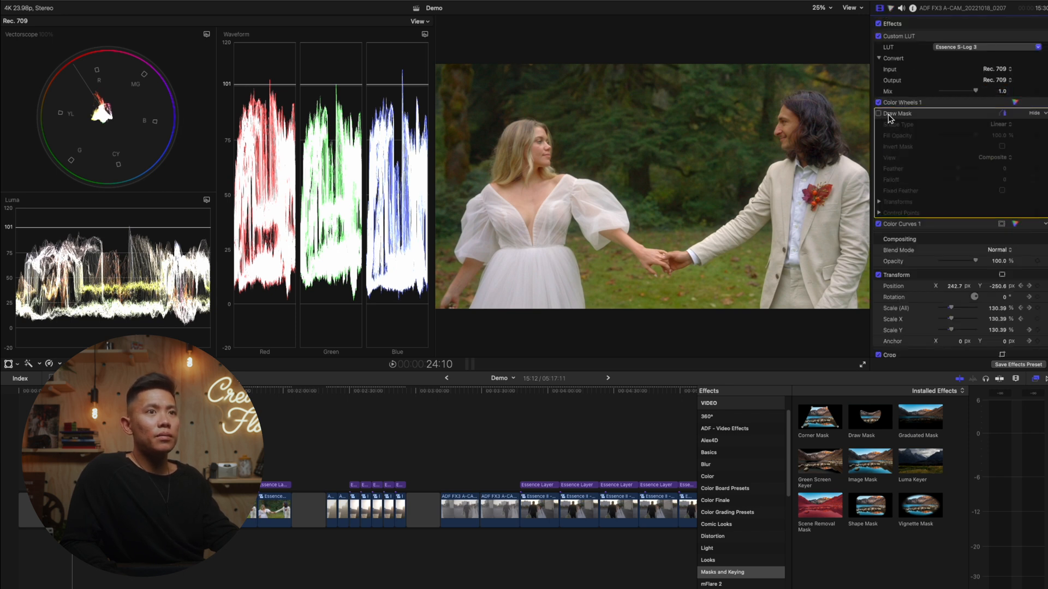
click(878, 114)
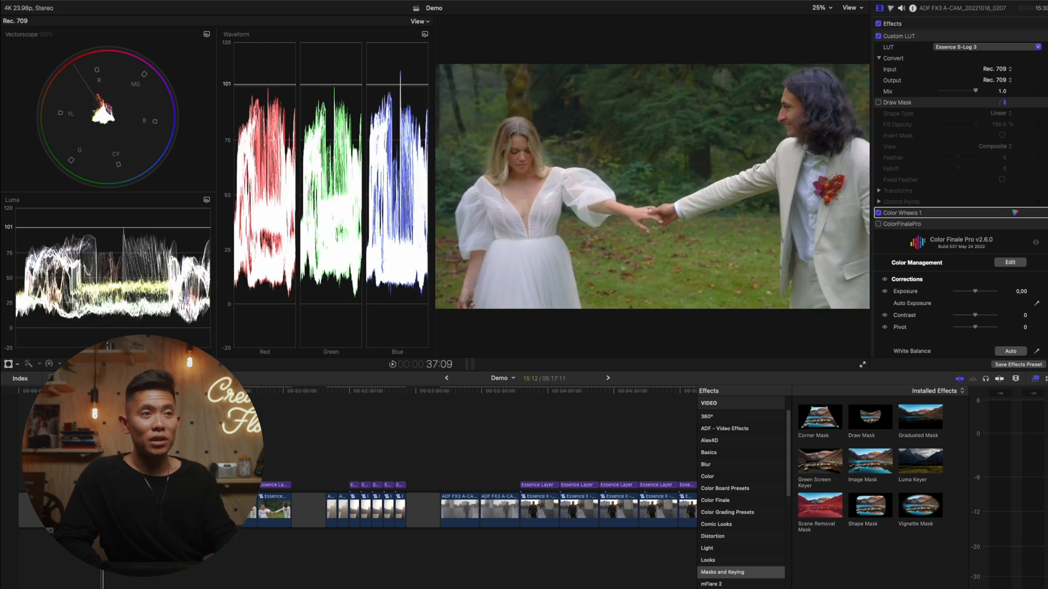
- Select the Essence Layer over the couple's shot to inspect its Essence II - Minimalist LUT
click(100, 550)
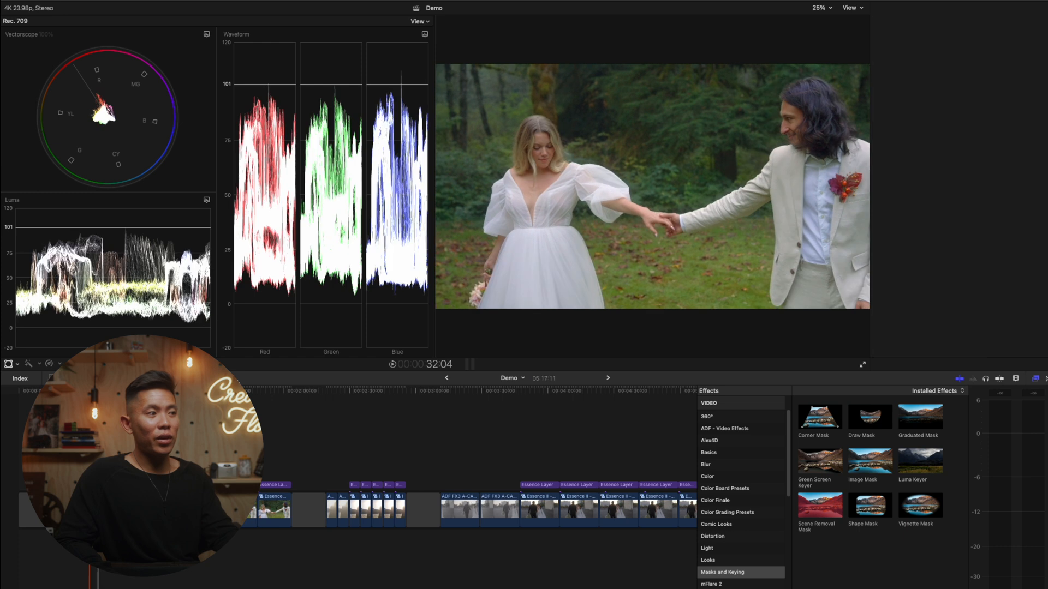
key(super+shift+x)
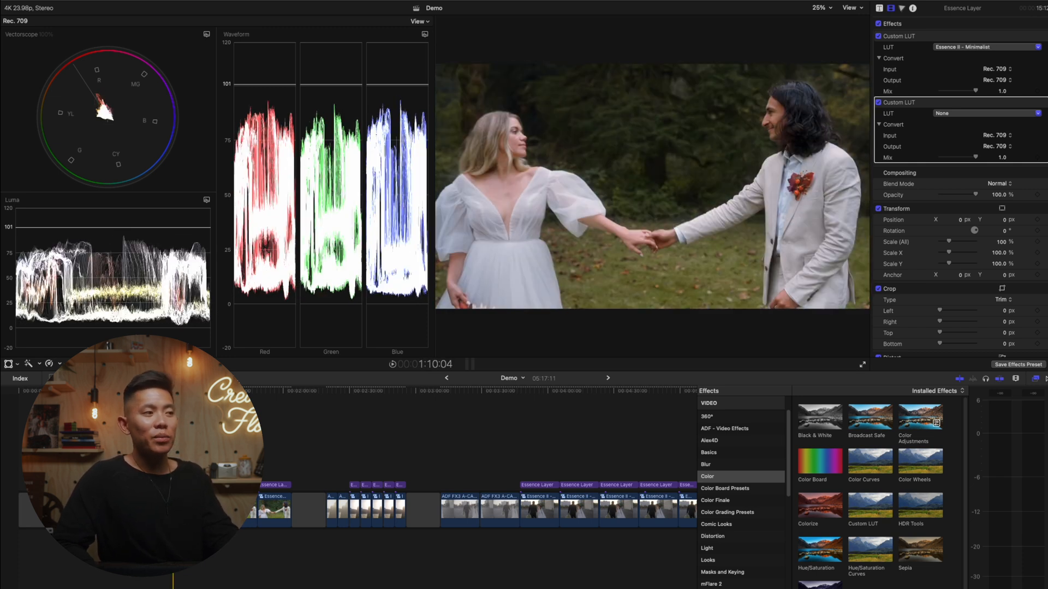
click(173, 464)
click(173, 484)
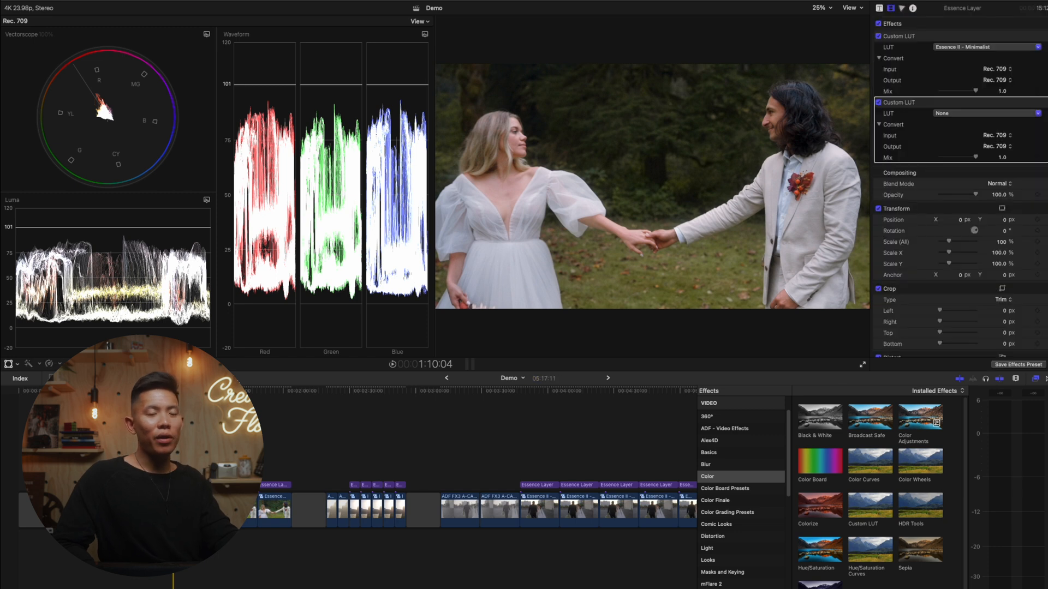
key(super+shift+a)
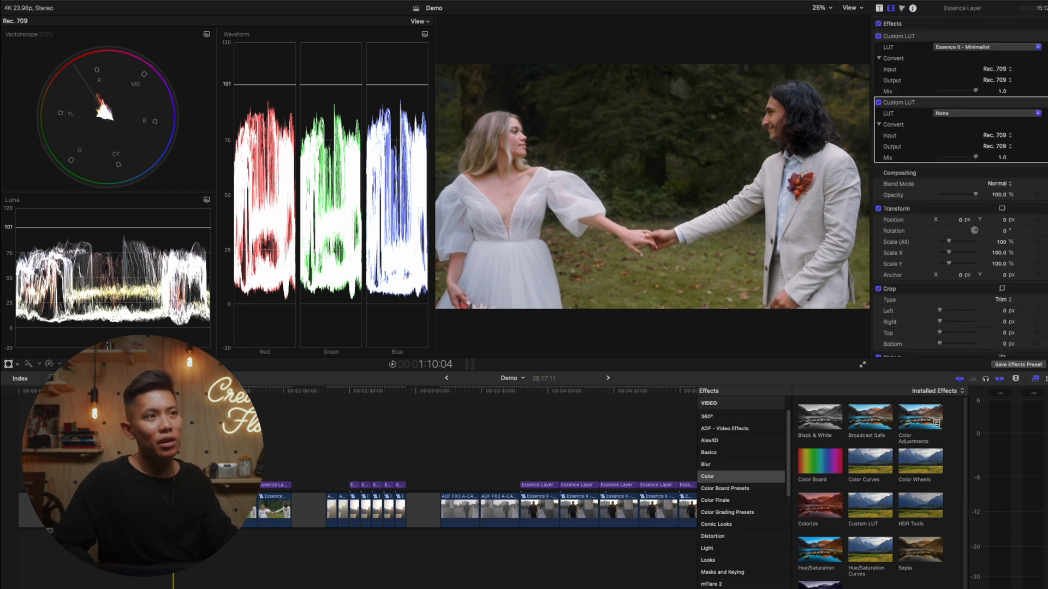
click(173, 485)
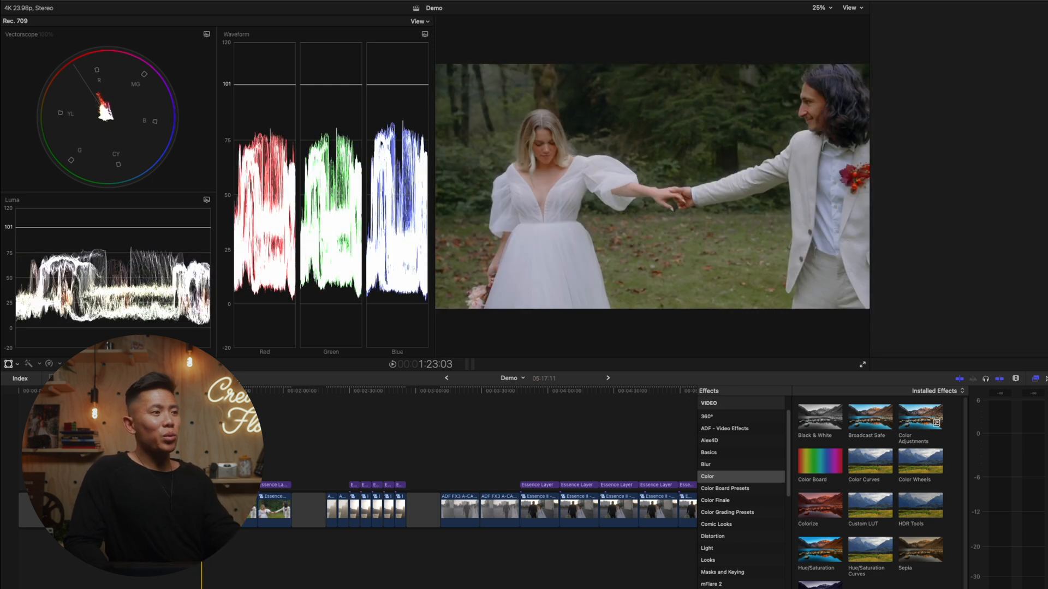
- Add Color Wheels to the pregrade clip beneath the Essence III - Renaissance layer and slightly lower its midtone brightness
click(212, 485)
click(212, 511)
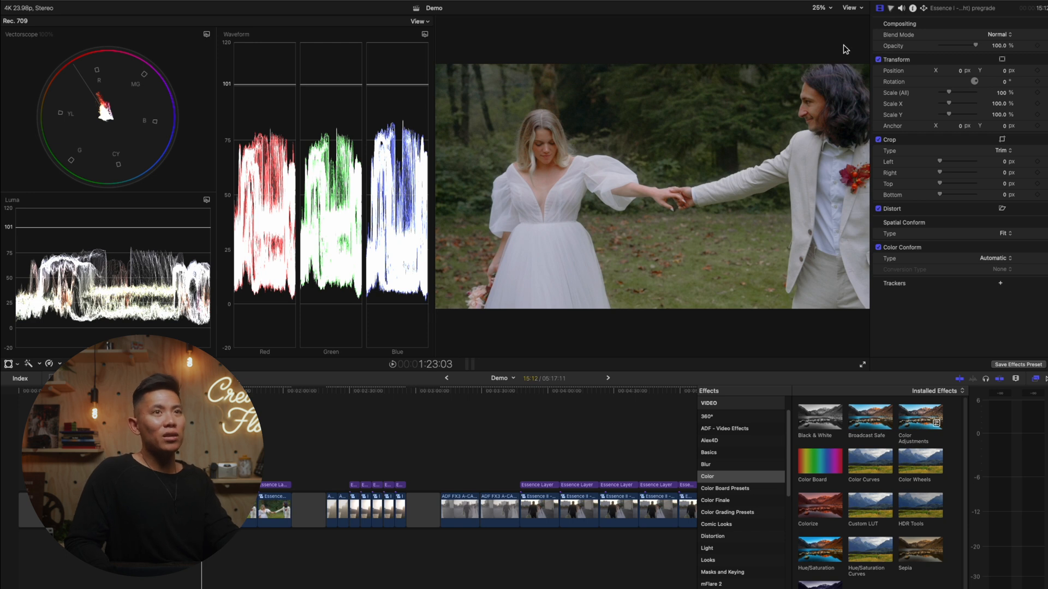
click(891, 7)
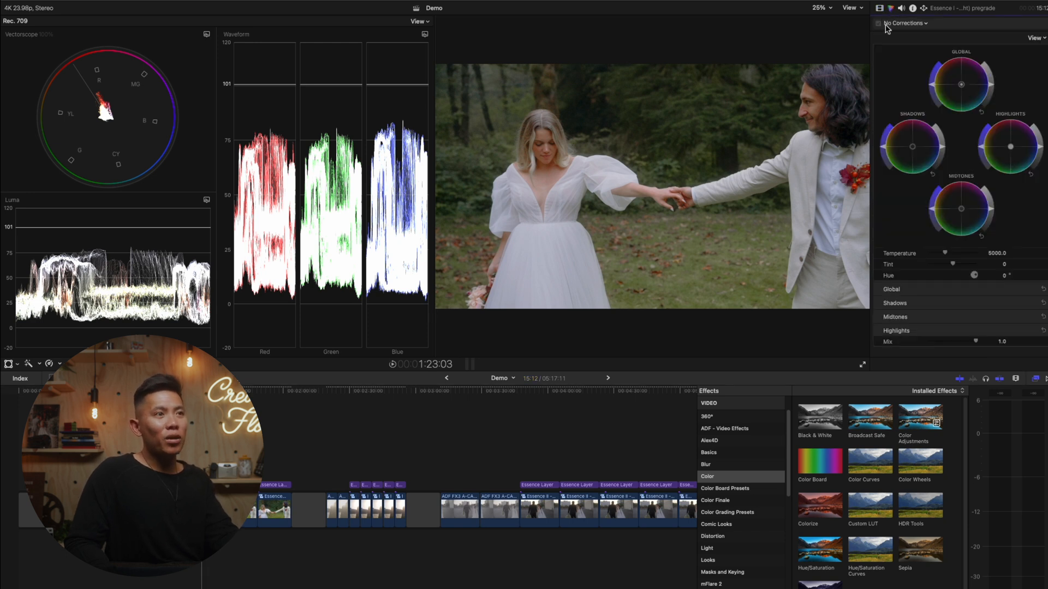
click(879, 7)
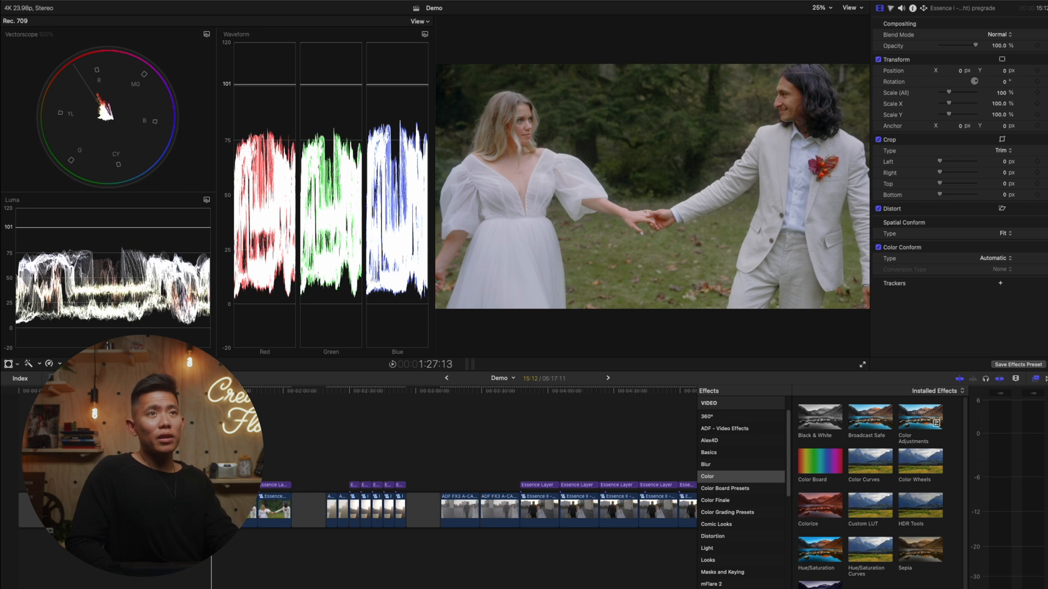
click(892, 8)
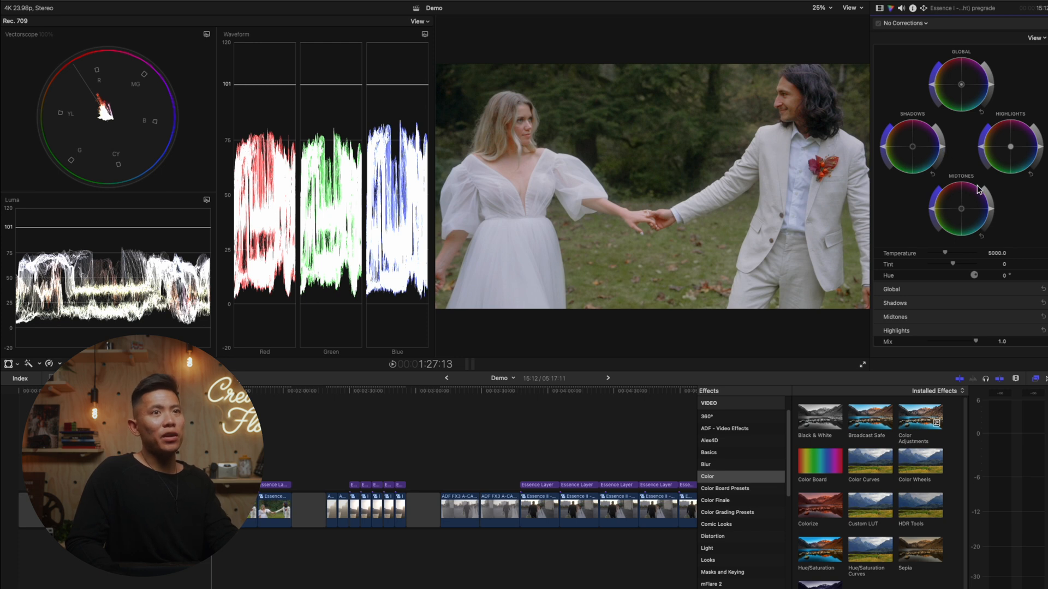
click(992, 210)
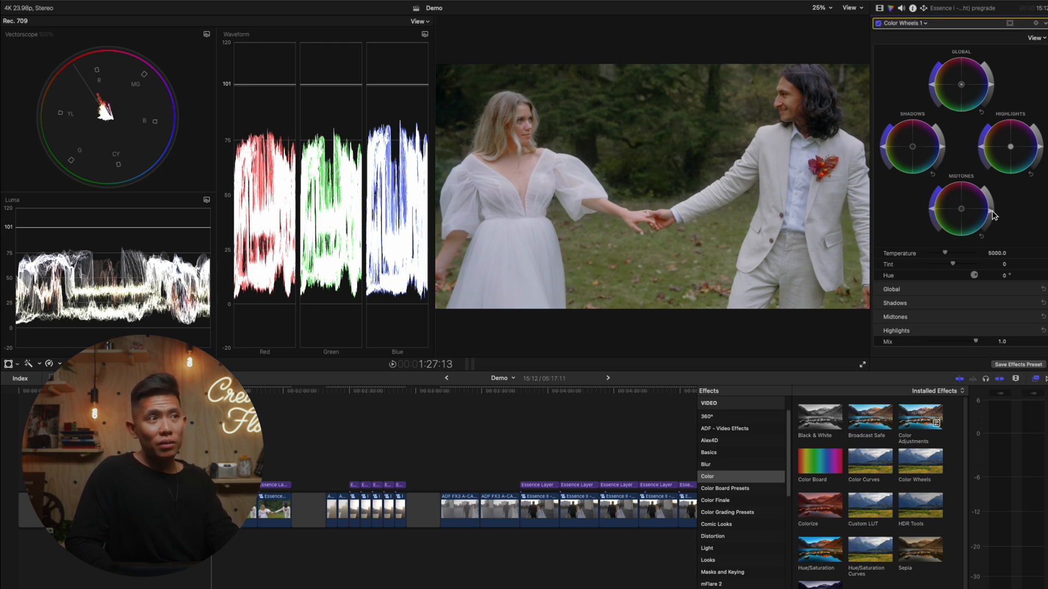
drag(994, 210, 995, 216)
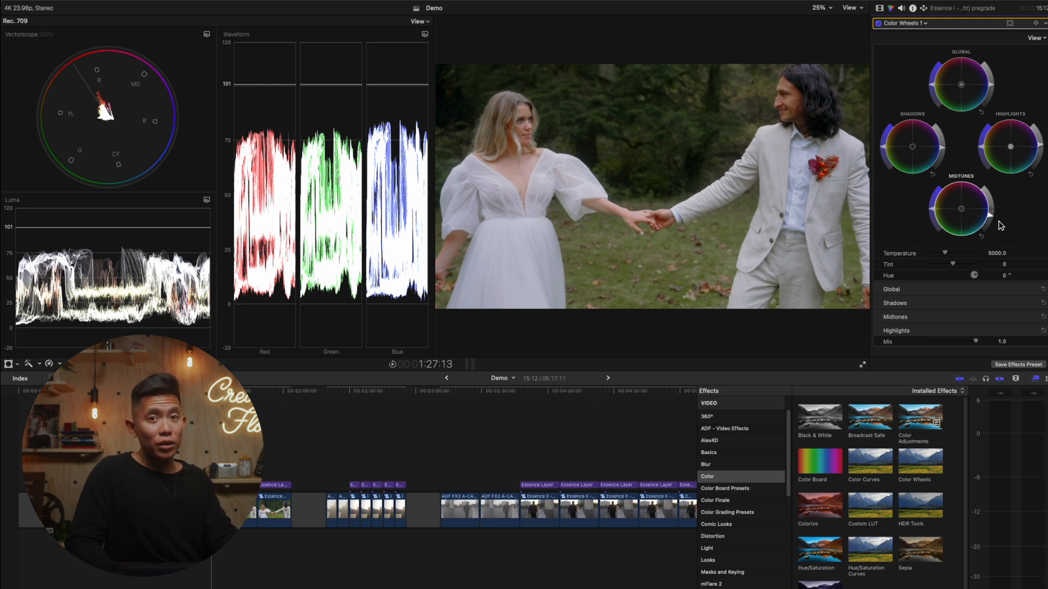
- Compare the Essence Layer looks on the next color versions of the couple's shot
click(240, 464)
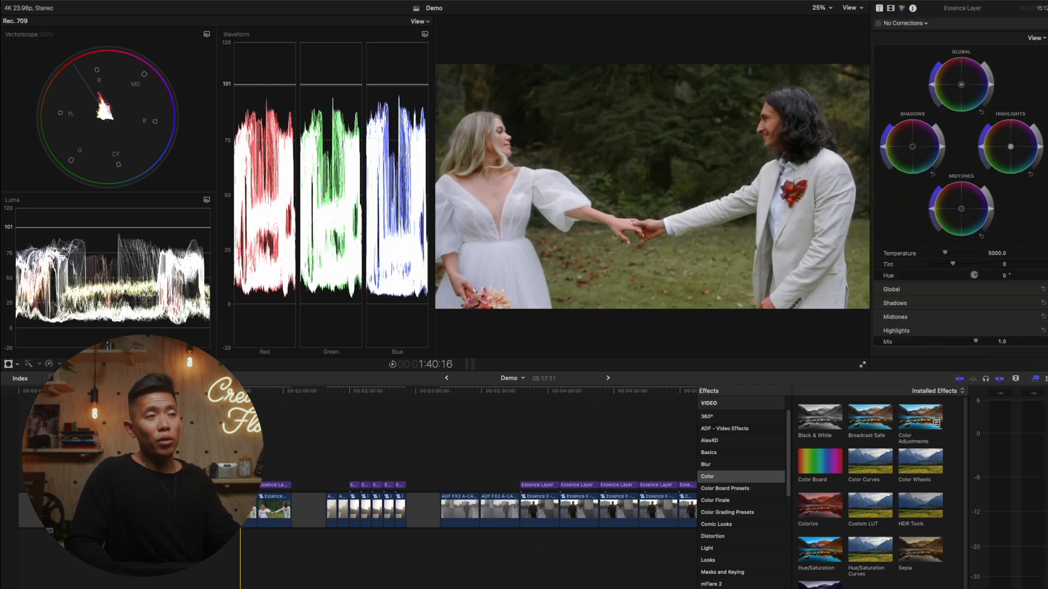
click(240, 485)
click(240, 463)
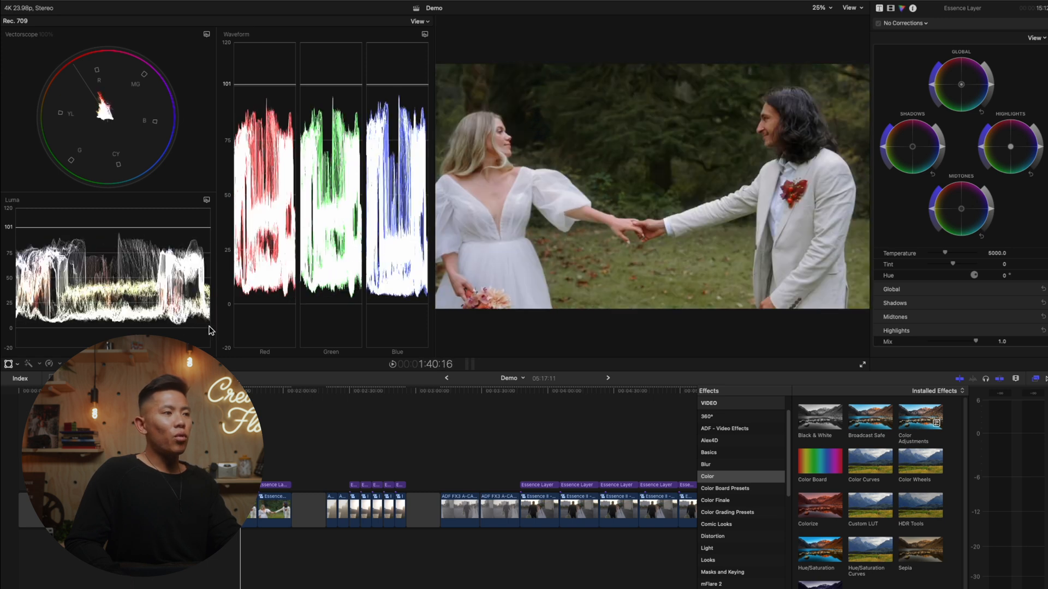
click(232, 458)
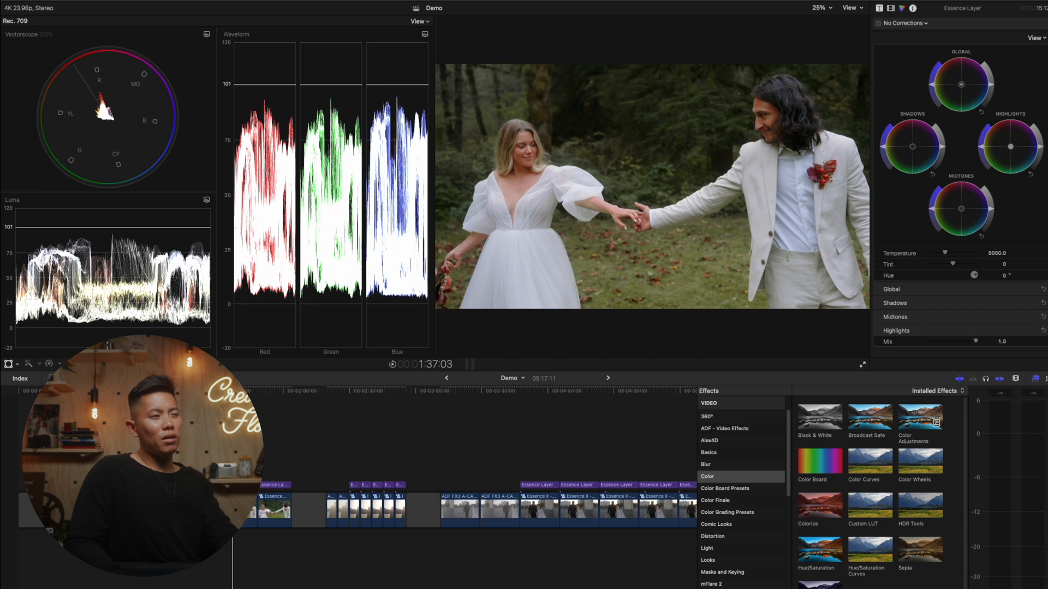
click(232, 484)
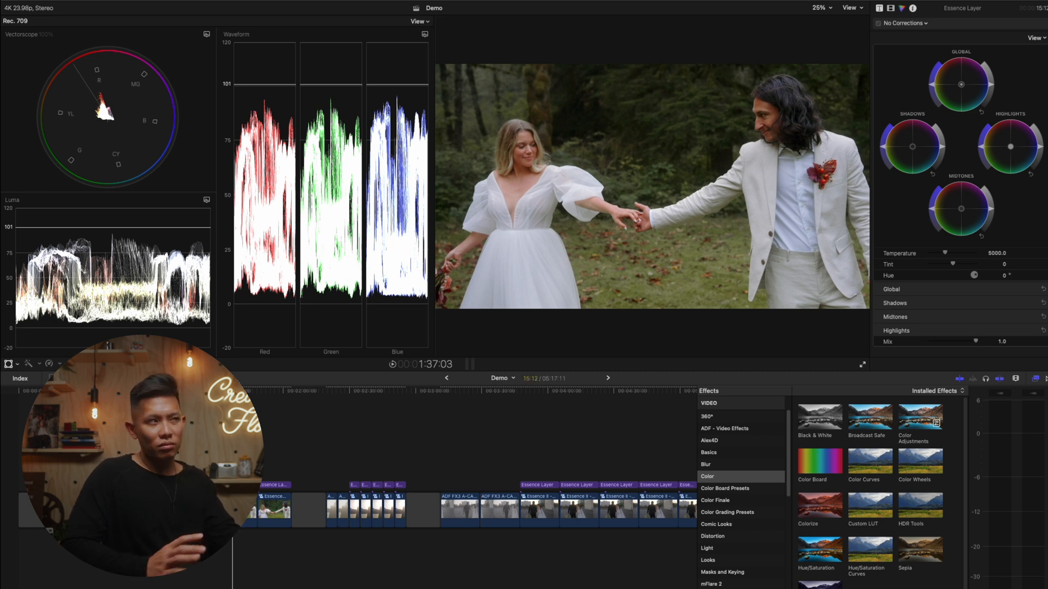
click(241, 452)
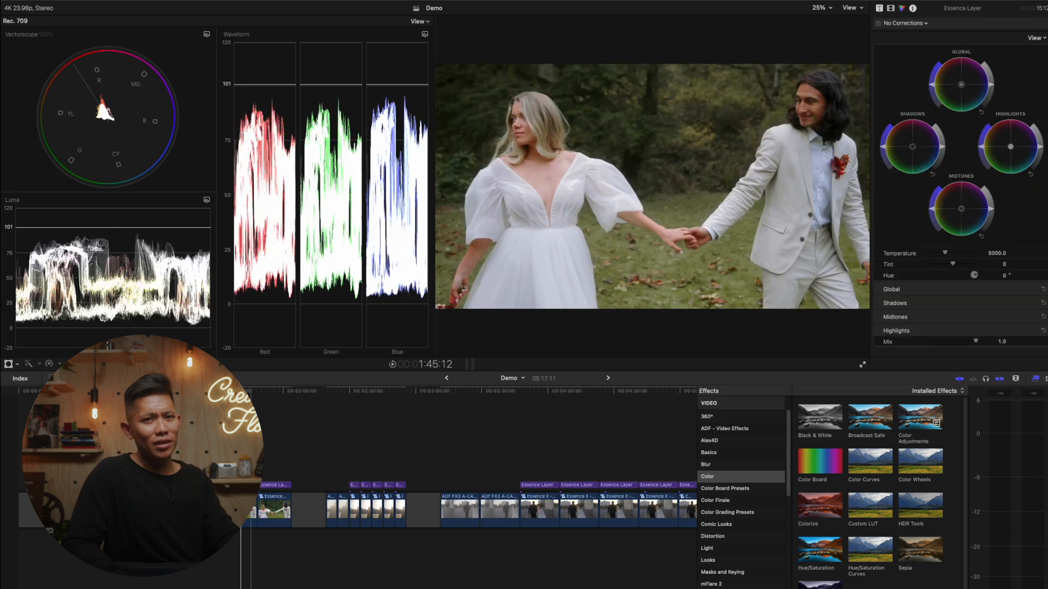
click(241, 484)
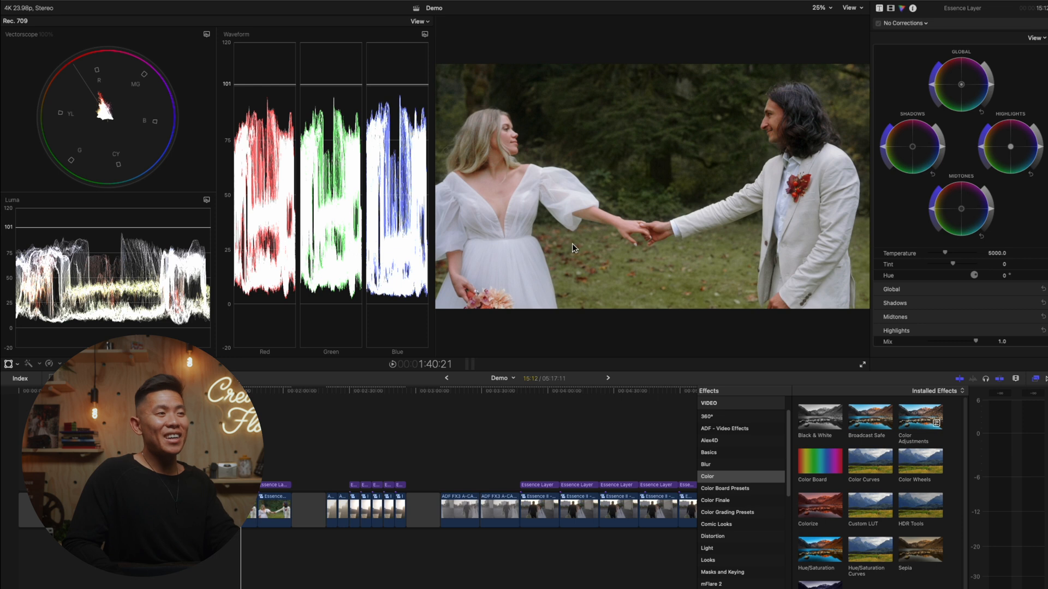
- Play the black-and-white version of the shot to review its Essence Layer look
click(269, 405)
click(276, 485)
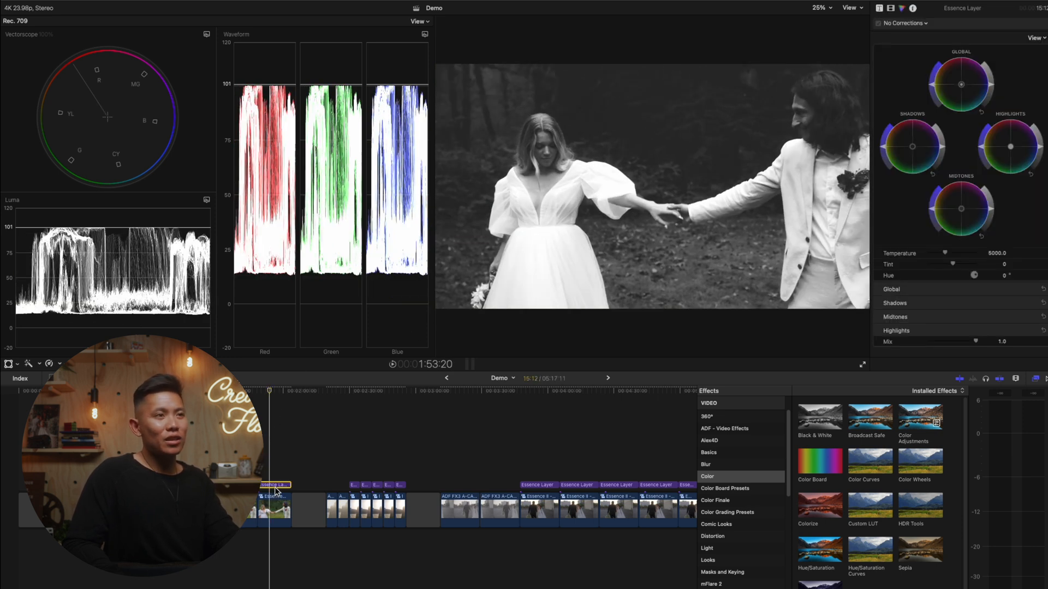
key(space)
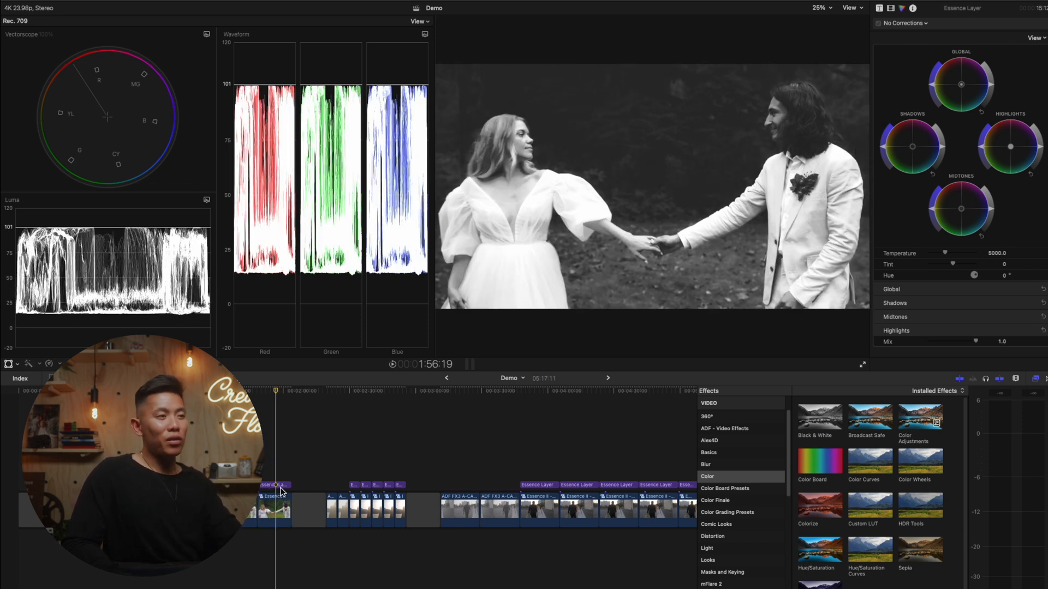
- On the pregrade clip of the black-and-white shot, lower the highlights, raise the midtones slightly and fine-tune the shadows with Color Wheels
click(281, 498)
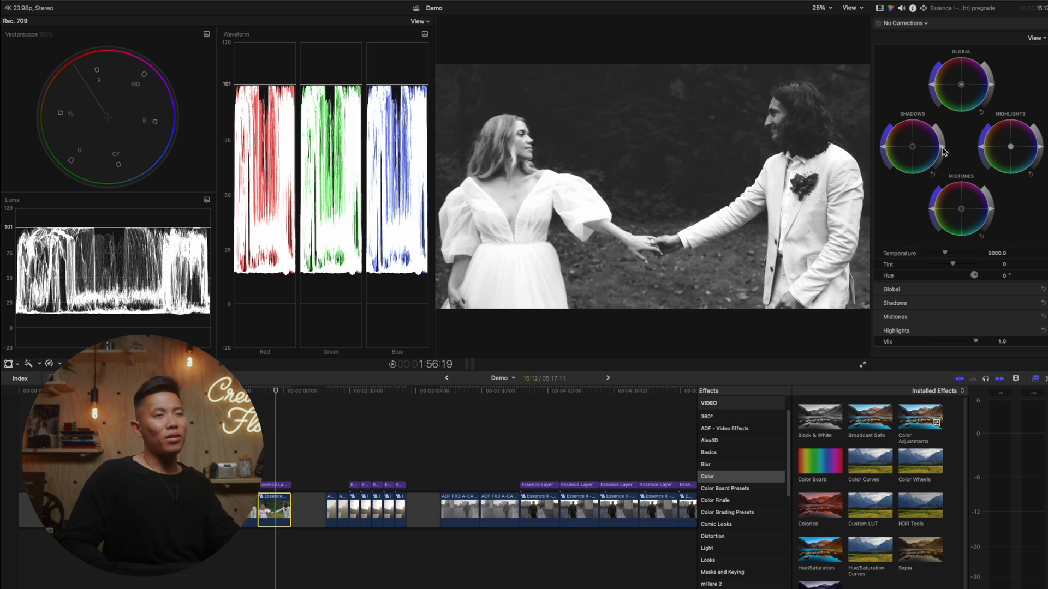
drag(943, 151, 945, 147)
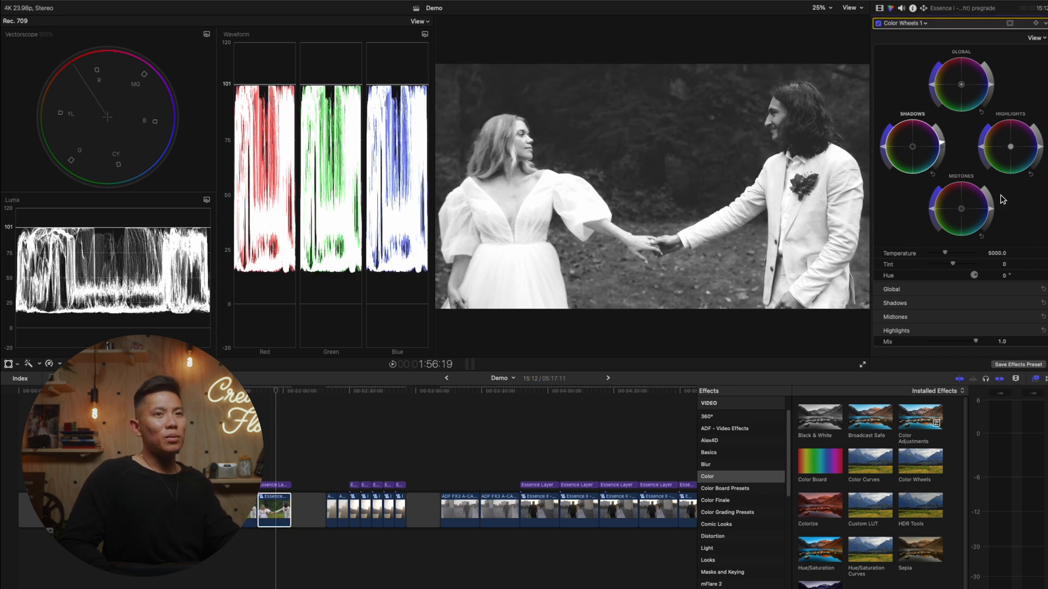
drag(996, 216, 995, 211)
drag(1040, 148, 1038, 168)
drag(993, 207, 993, 205)
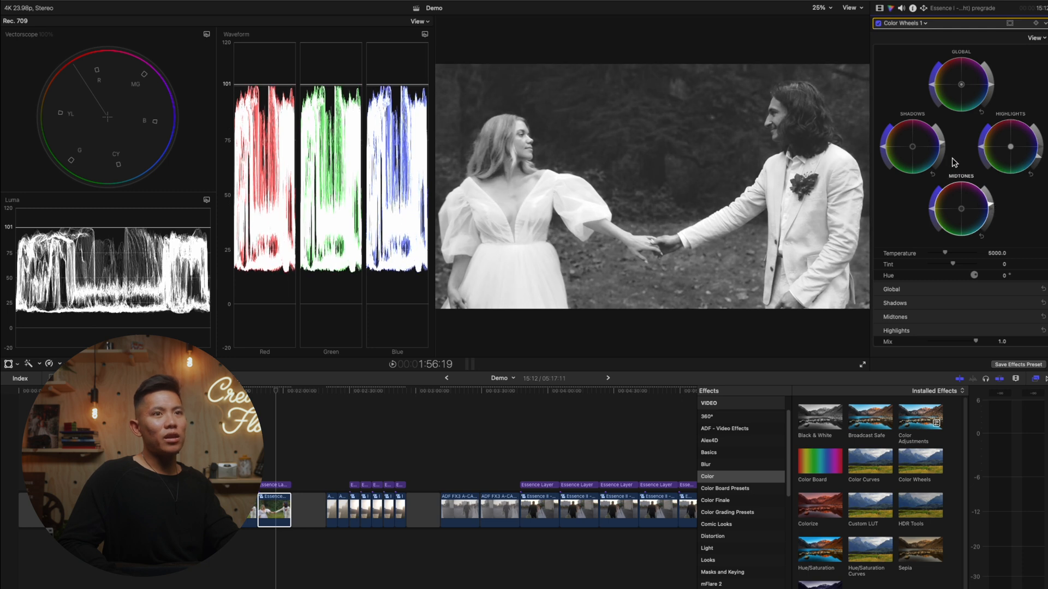
drag(944, 143, 942, 145)
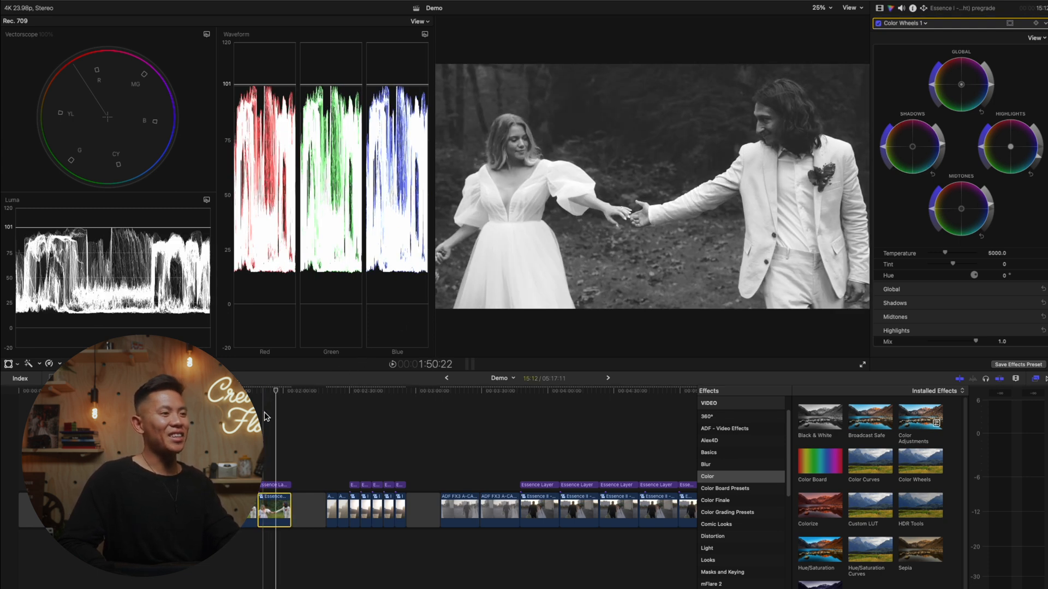
- Apply a Custom LUT effect with Essence S-Log 3 to the first backlit sunset clip and preview the conversion
click(321, 454)
key(super+equal)
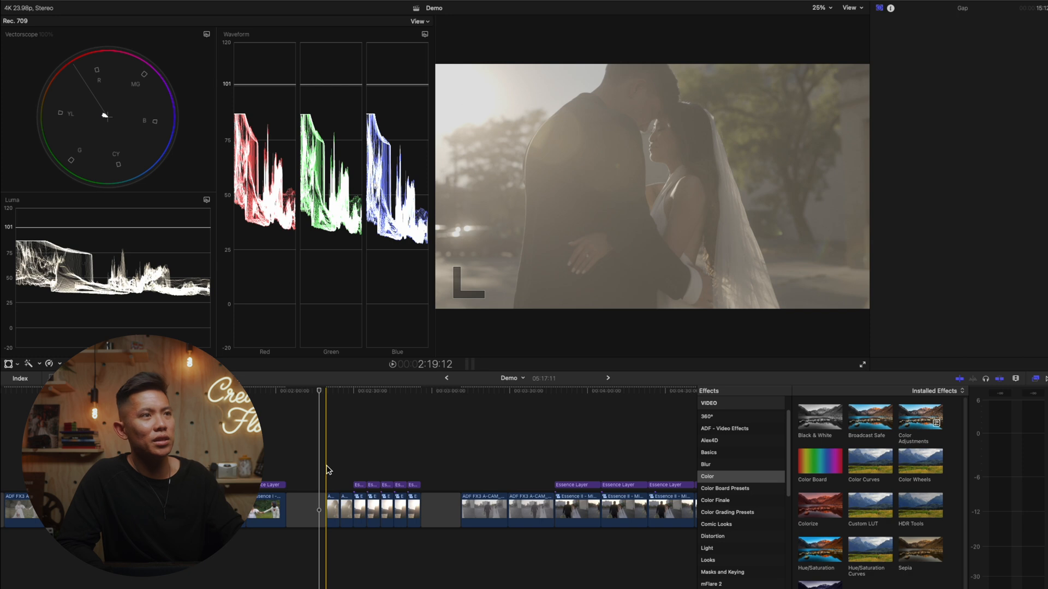
click(327, 469)
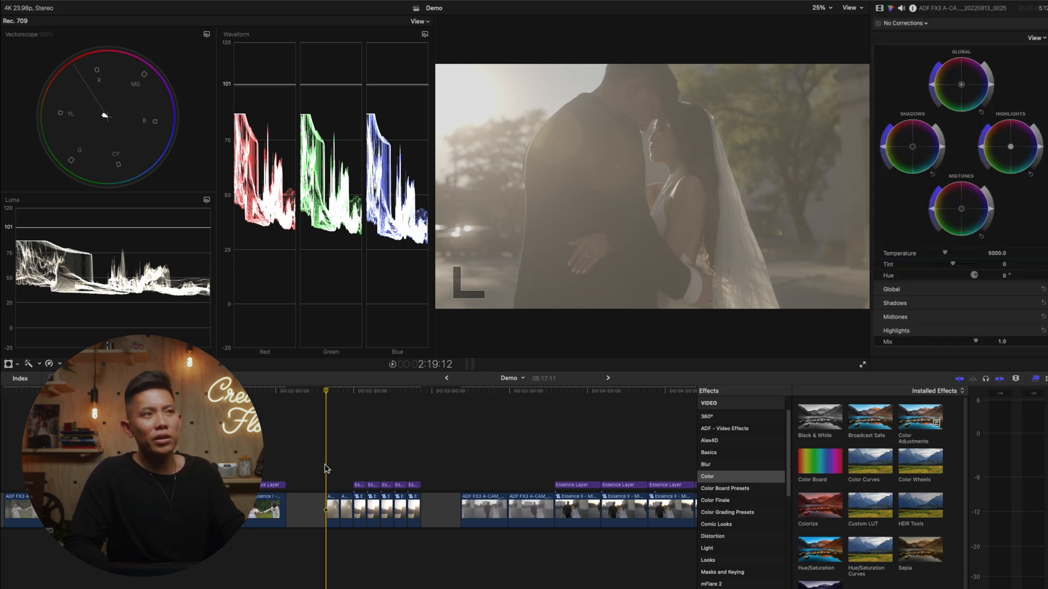
click(332, 495)
click(333, 505)
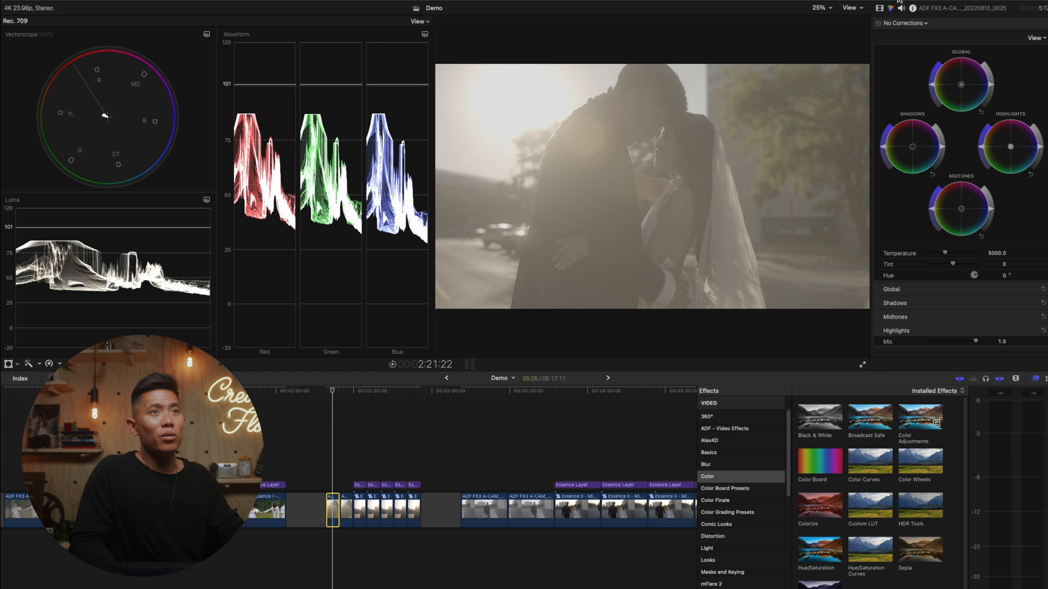
click(880, 8)
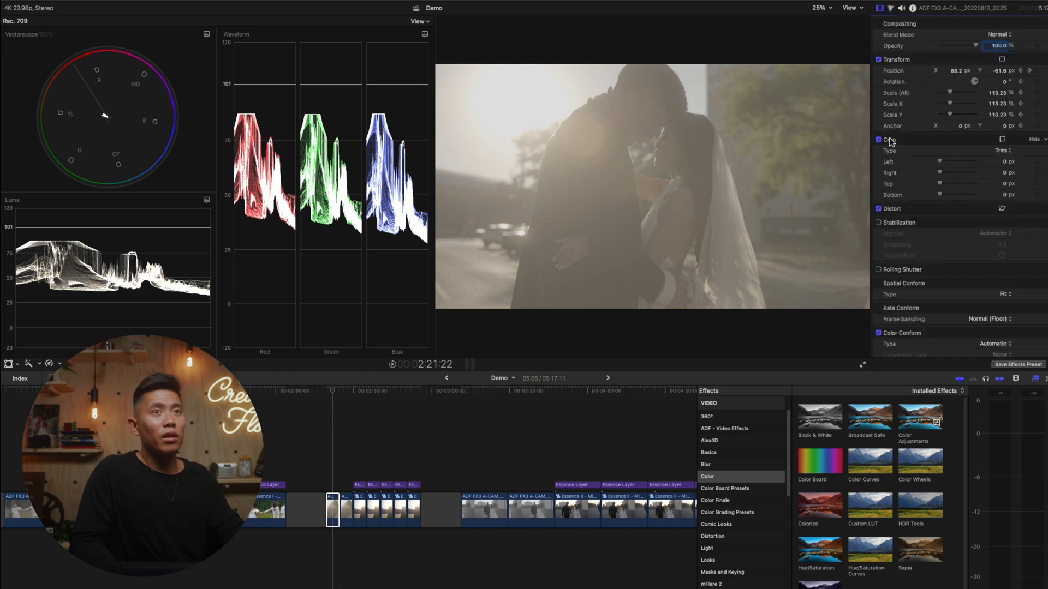
double_click(870, 504)
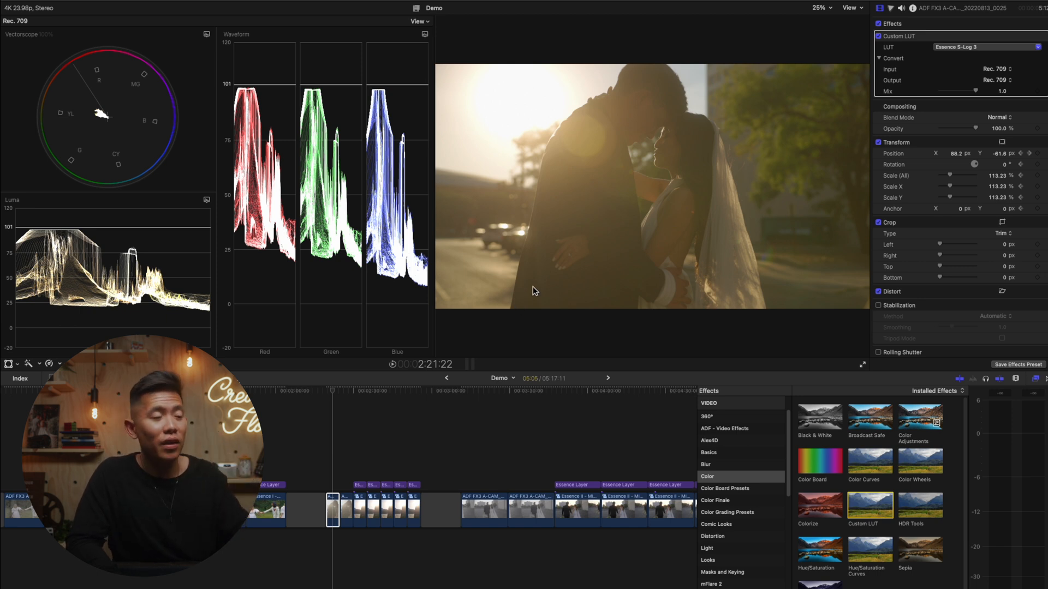
key(space)
key(space)
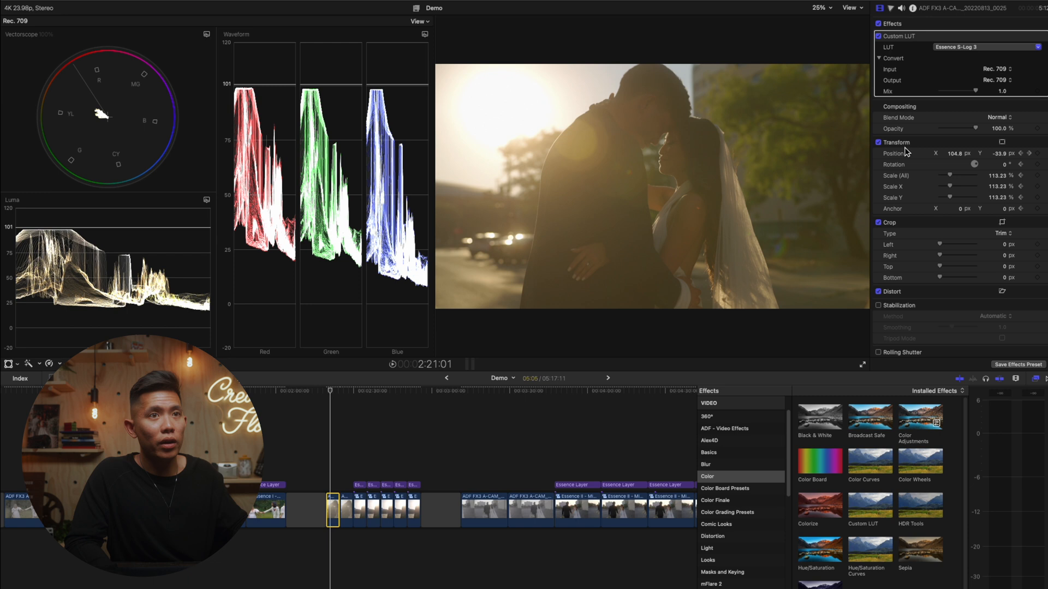
click(870, 504)
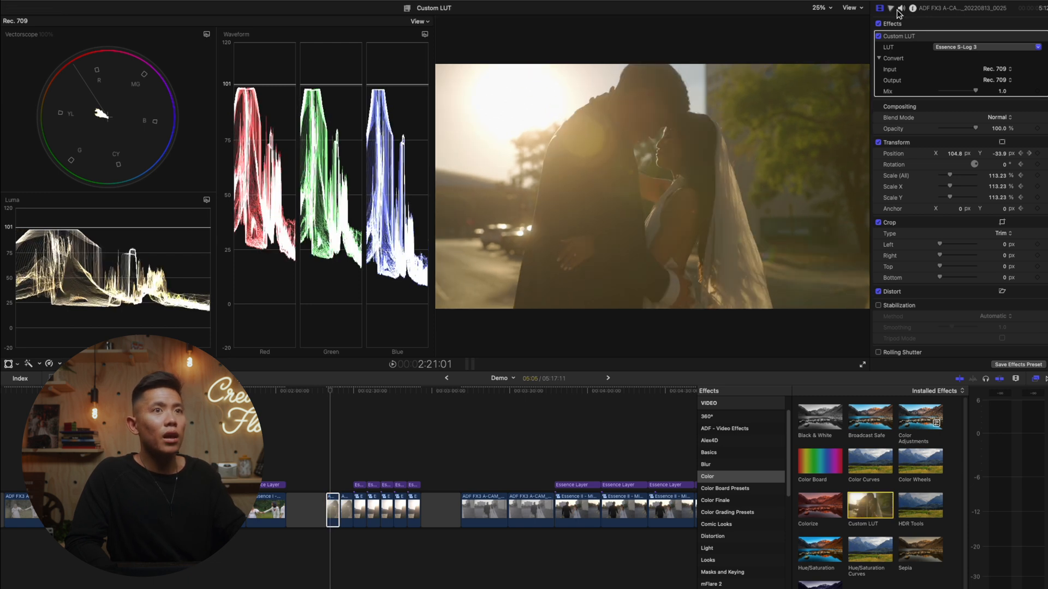
- Add Color Wheels to the sunset clip, lowering the shadows and raising the highlights and midtones
click(892, 8)
drag(947, 152, 941, 156)
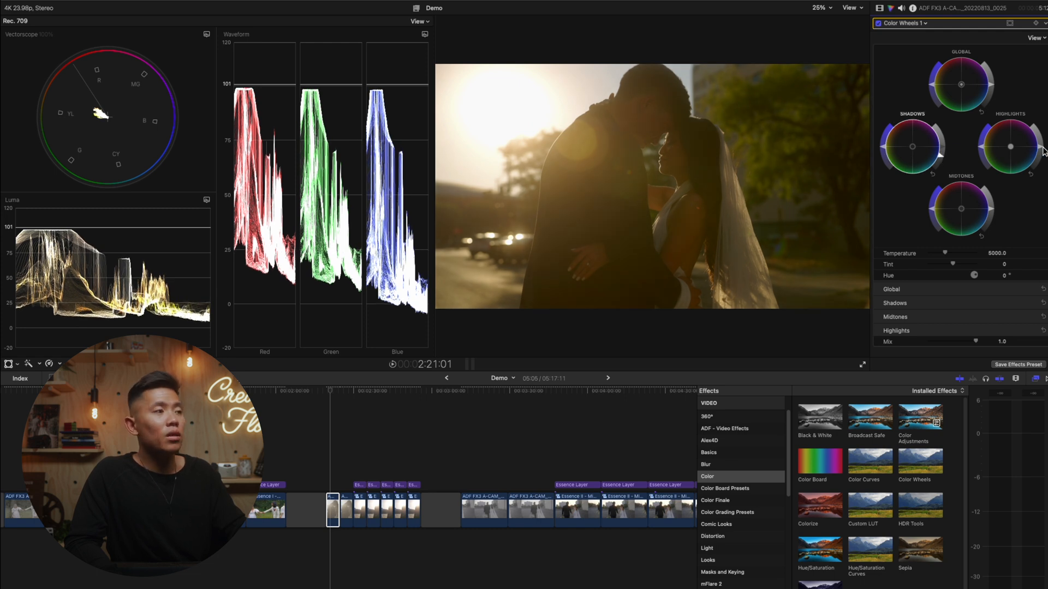
drag(1041, 150, 1040, 145)
drag(992, 214, 997, 201)
drag(946, 161, 946, 166)
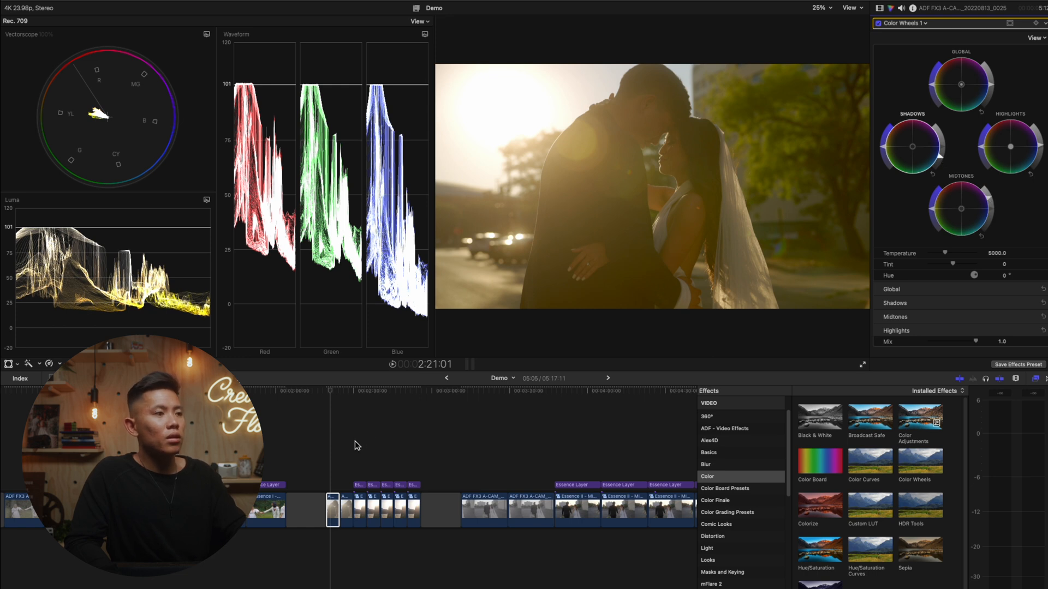
- Play the corrected sunset clip from near its start to check the exposure on the scopes
key(super+equal)
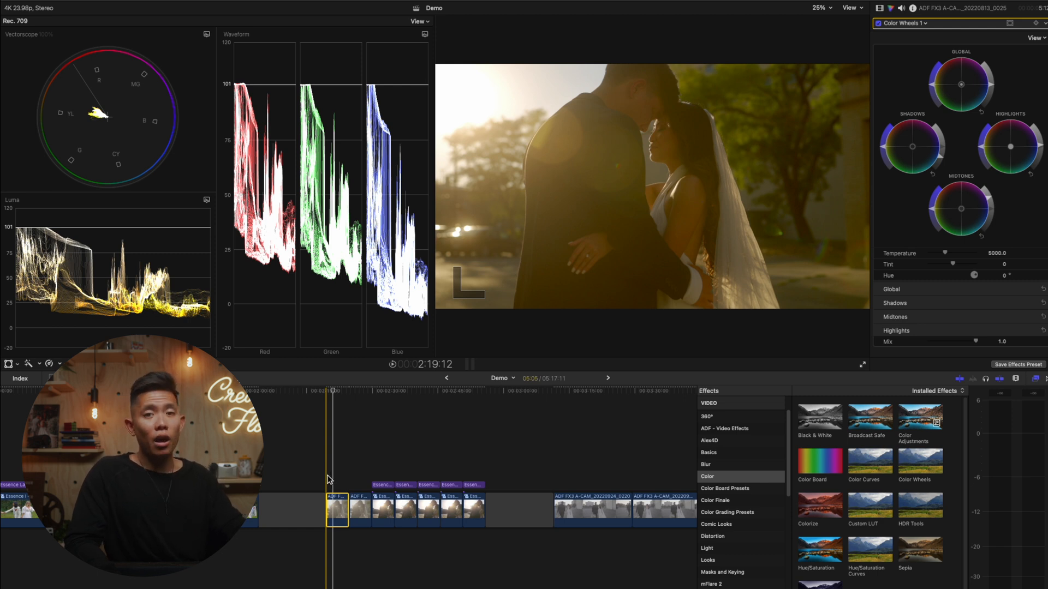
click(333, 475)
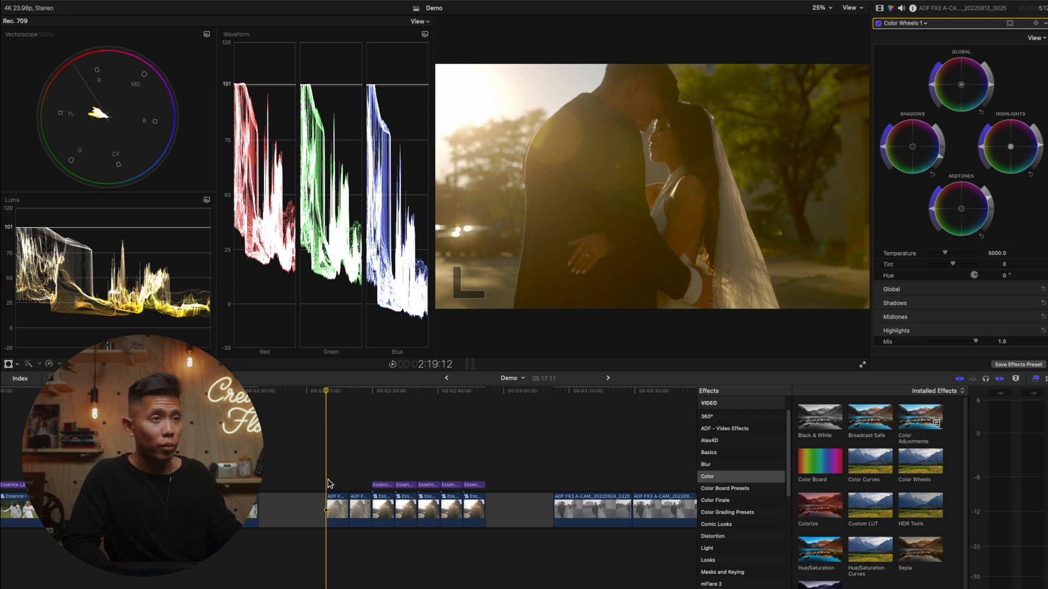
click(344, 465)
click(343, 507)
key(space)
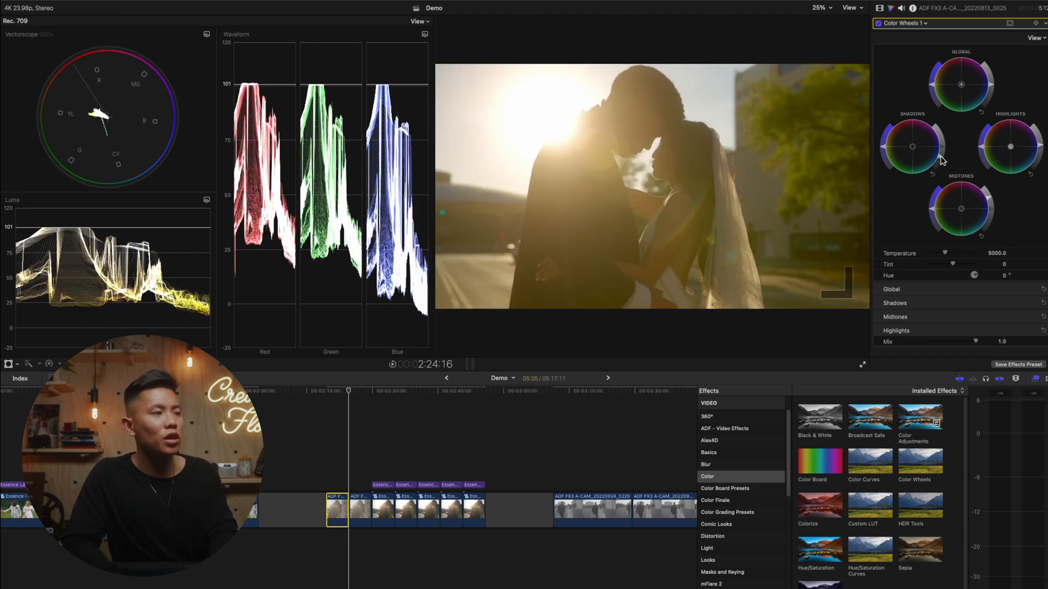
- Lower the shadows and raise the midtones of the first sunset clip with Color Wheels, fine-tuning the shadows at the clip's start
drag(942, 159, 940, 161)
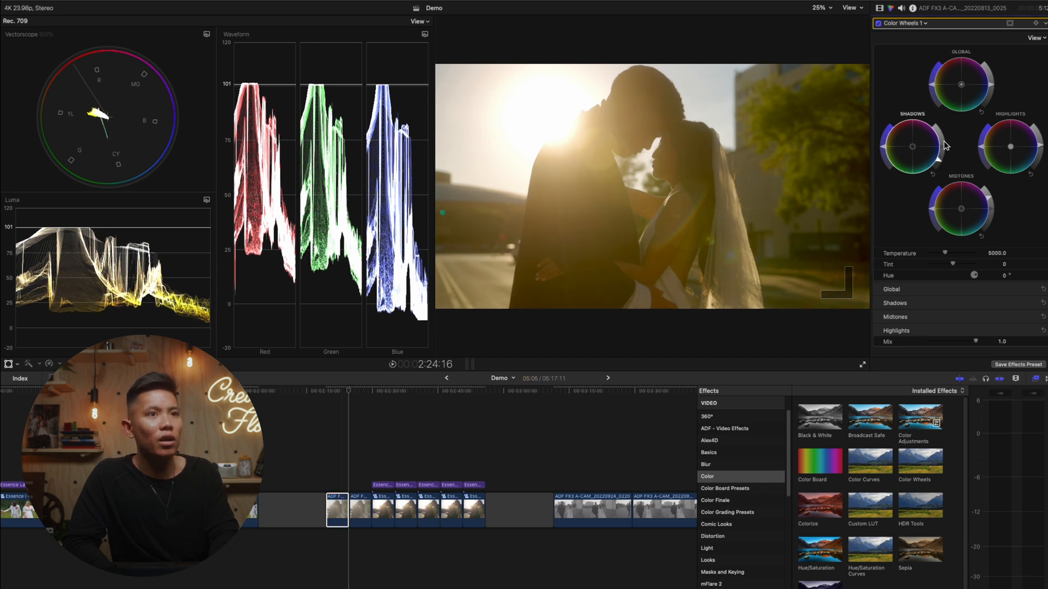
drag(987, 205, 991, 200)
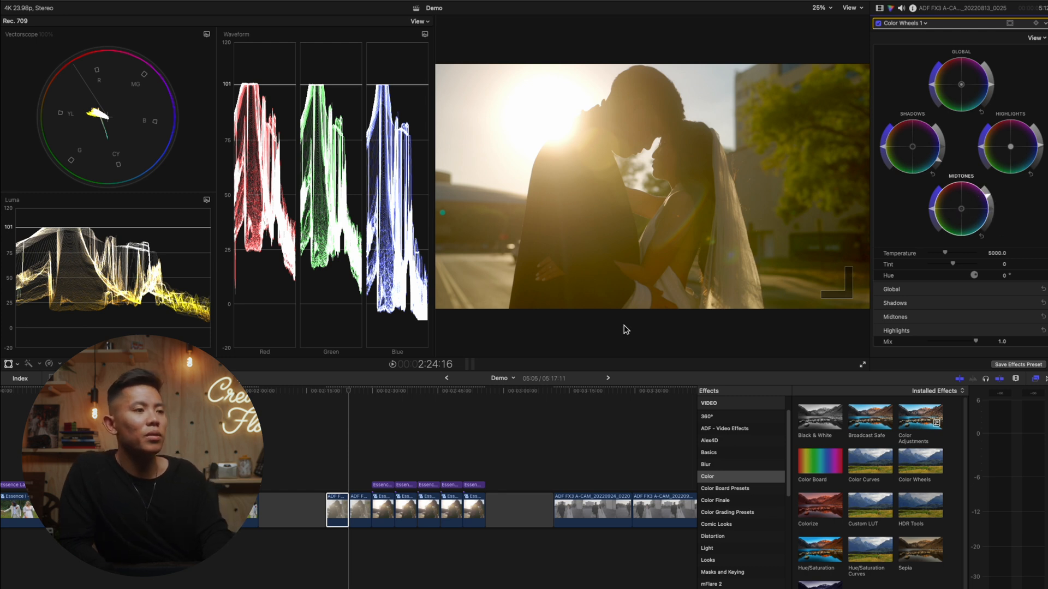
click(326, 480)
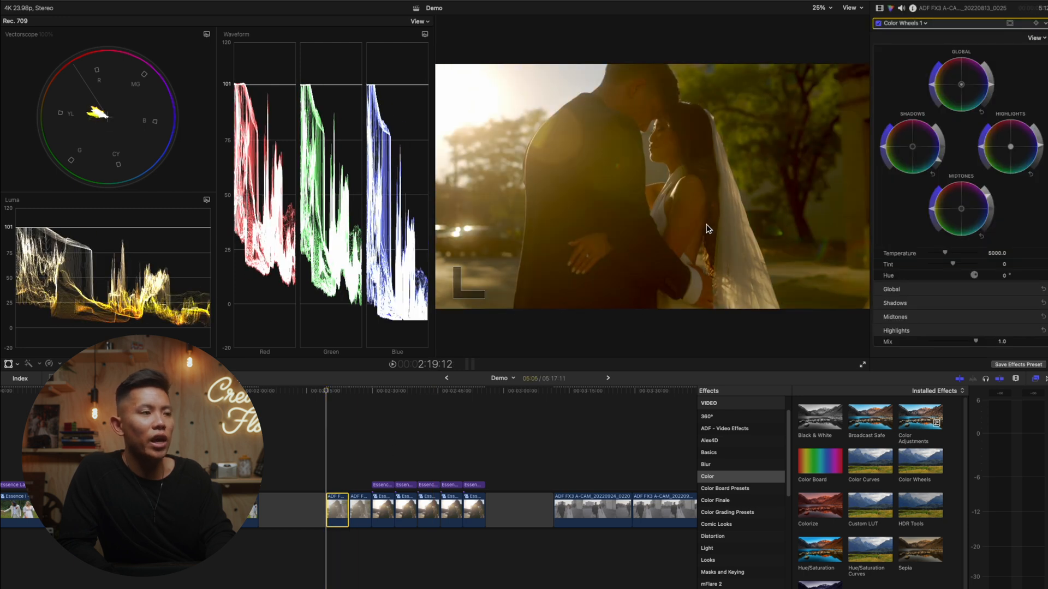
drag(942, 160, 941, 157)
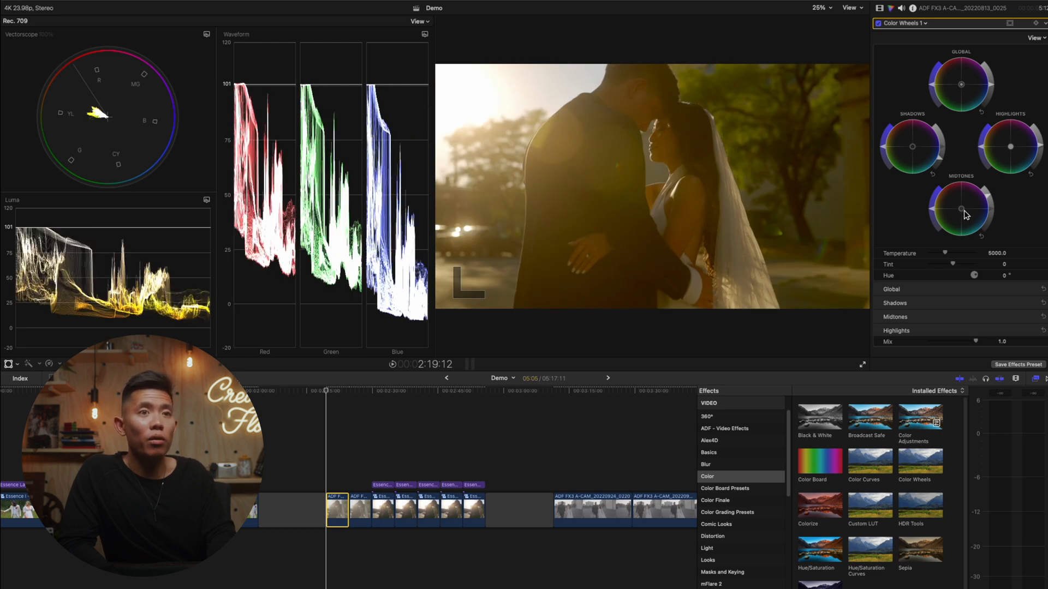
- Correct the clip's warm white balance by shifting the global, shadows and midtones wheels toward blue and the highlights slightly toward orange
click(962, 87)
drag(962, 86, 999, 111)
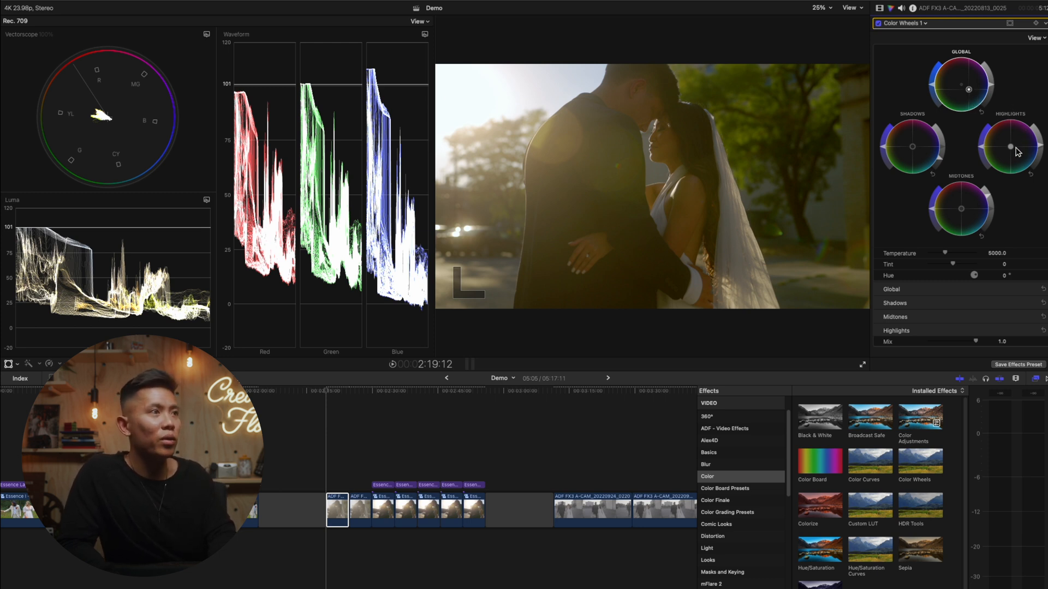
drag(1012, 149, 998, 141)
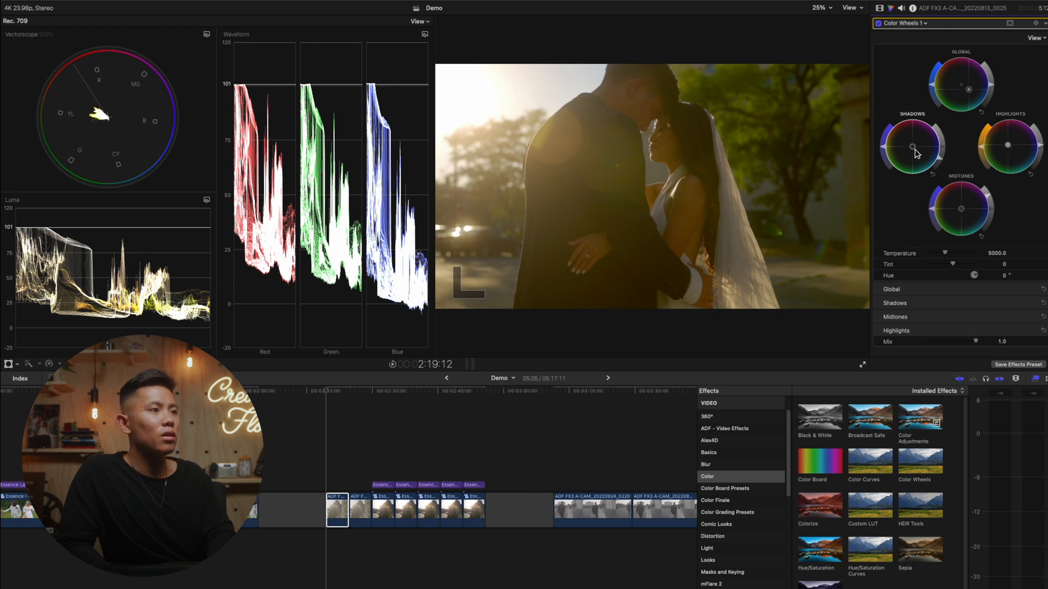
drag(915, 153, 921, 156)
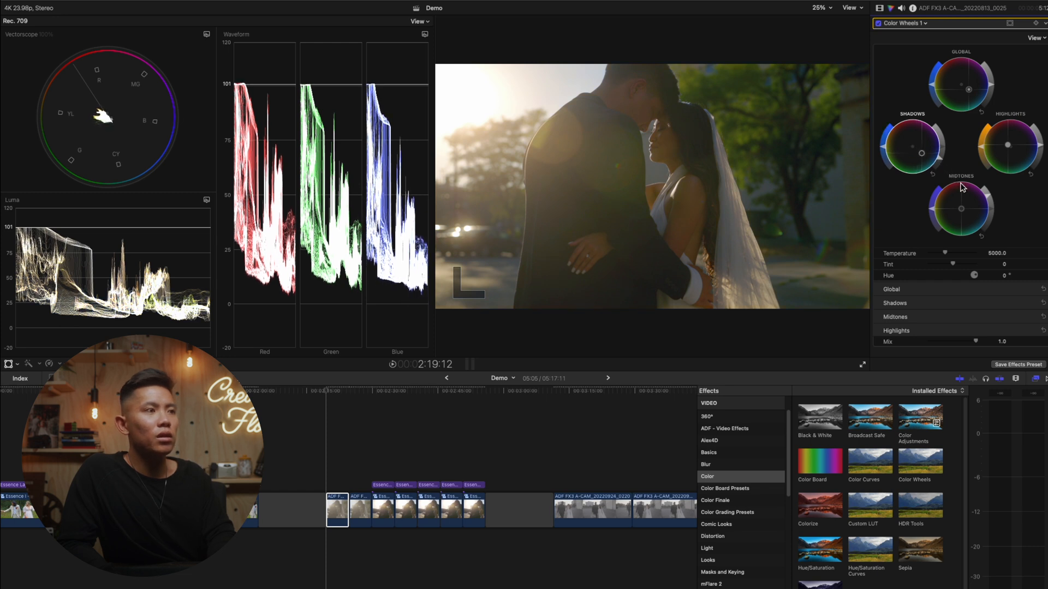
drag(963, 211, 973, 221)
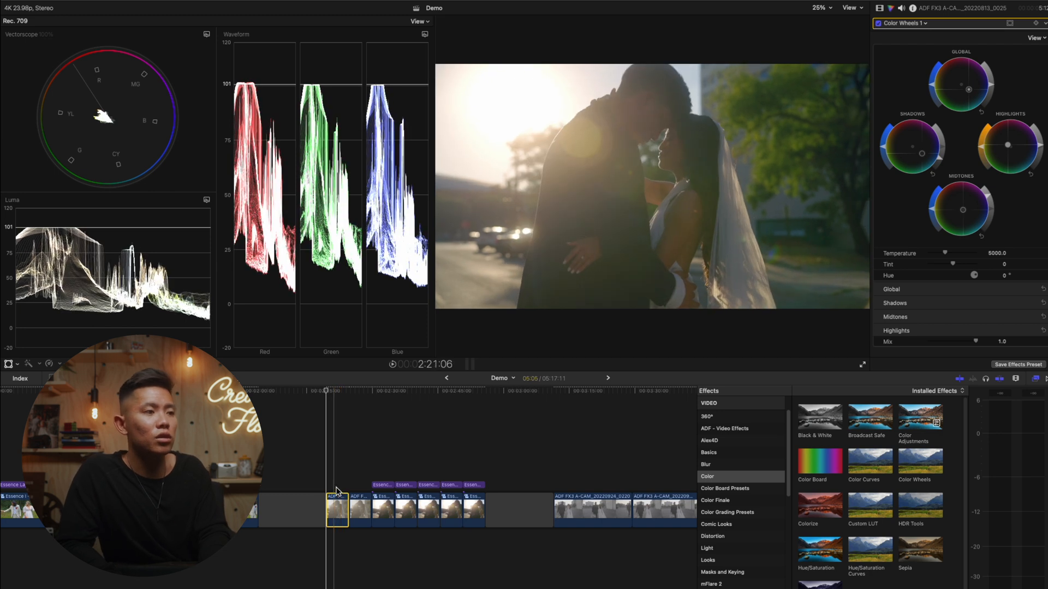
- Select the second, already corrected sunset clip and play it from several points to check its white balance
click(359, 507)
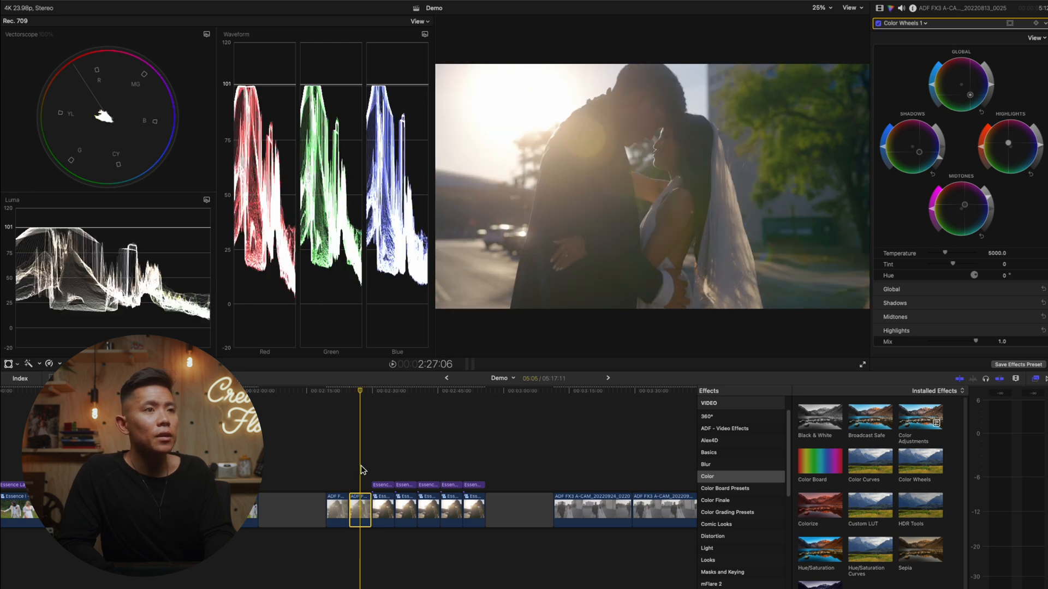
click(365, 472)
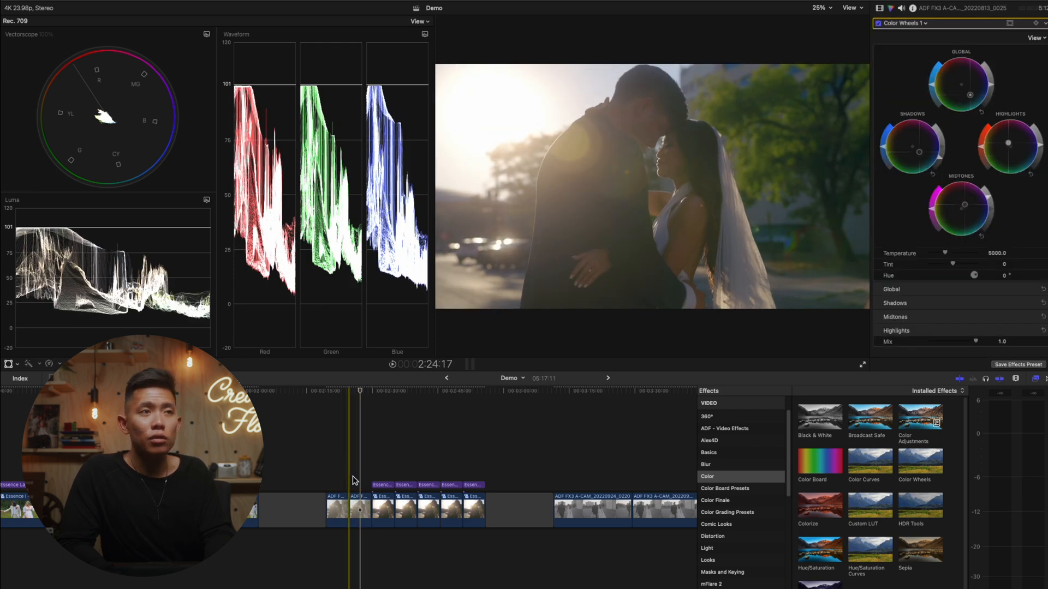
click(351, 476)
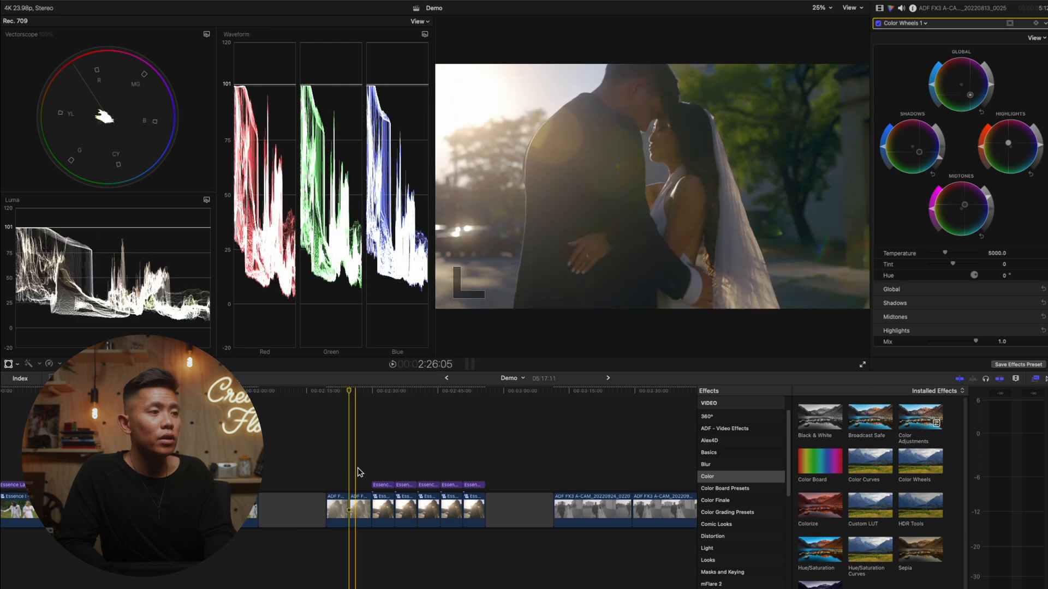
click(363, 477)
click(365, 498)
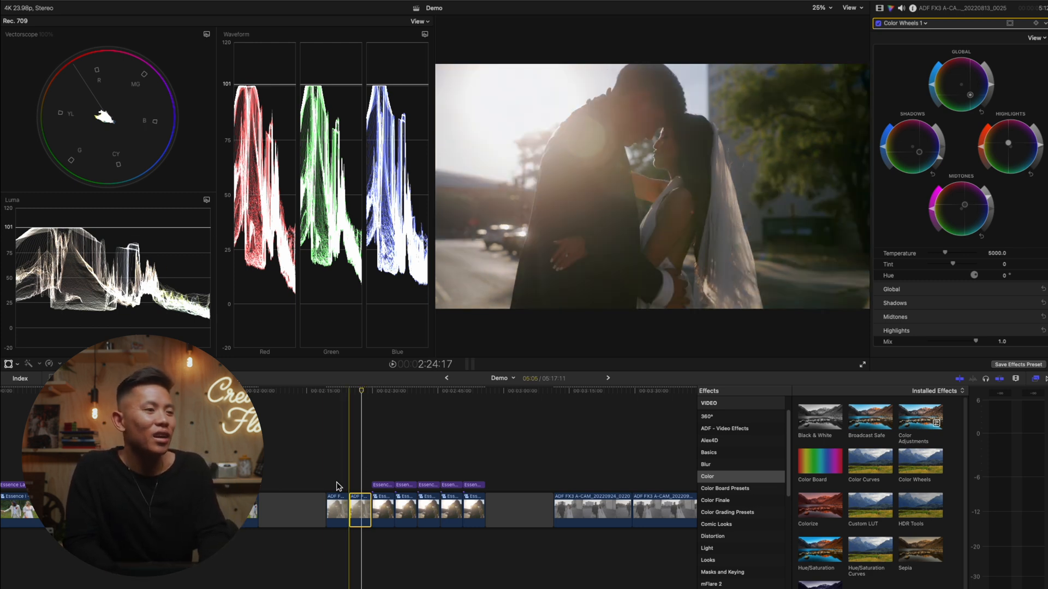
key(l)
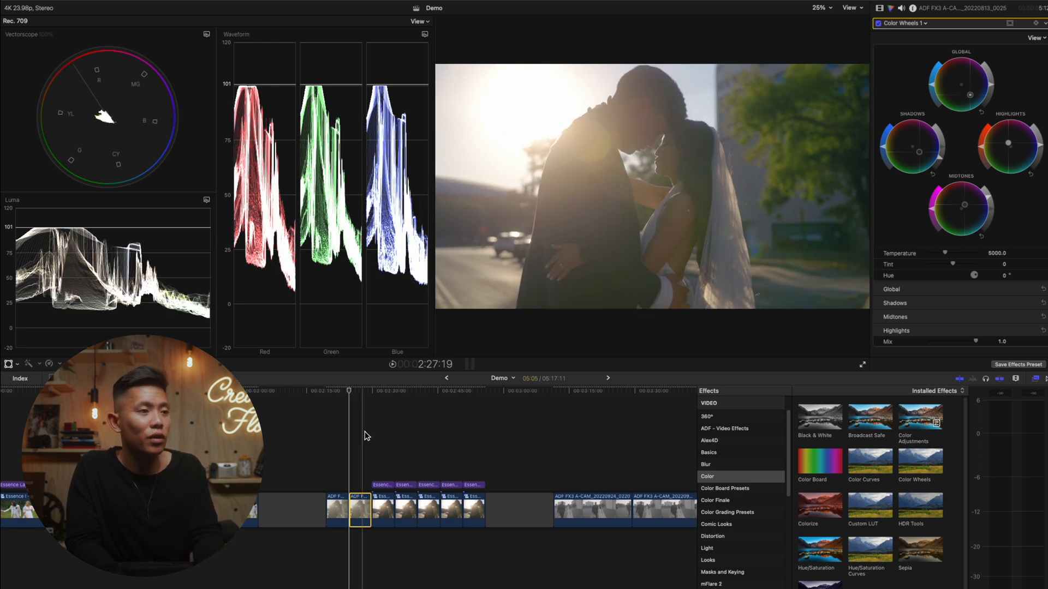
- Compare the Essence Layer looks on the first, third and fourth graded sunset clips
click(373, 485)
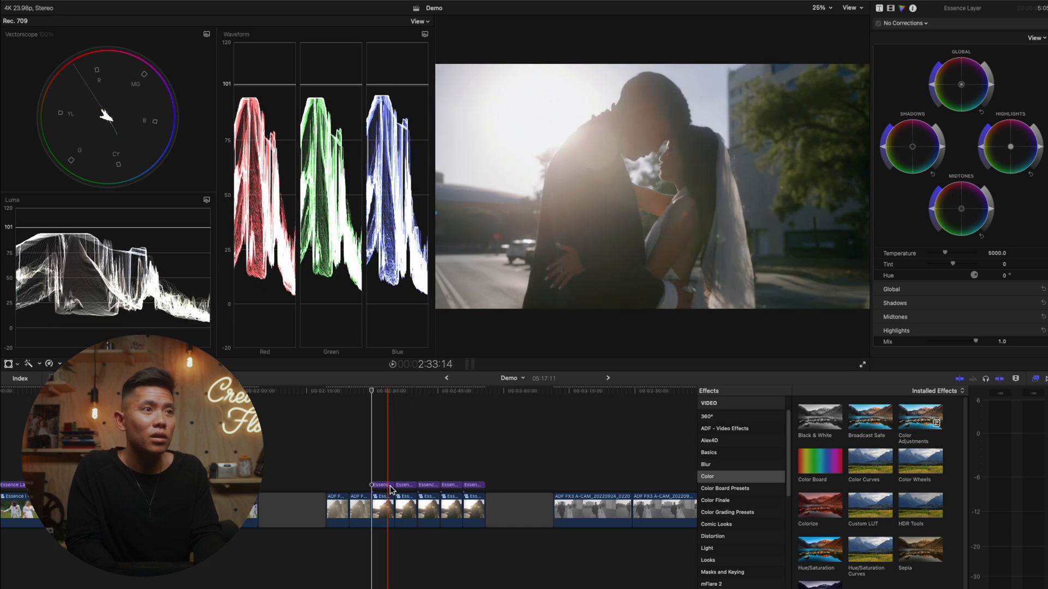
click(384, 483)
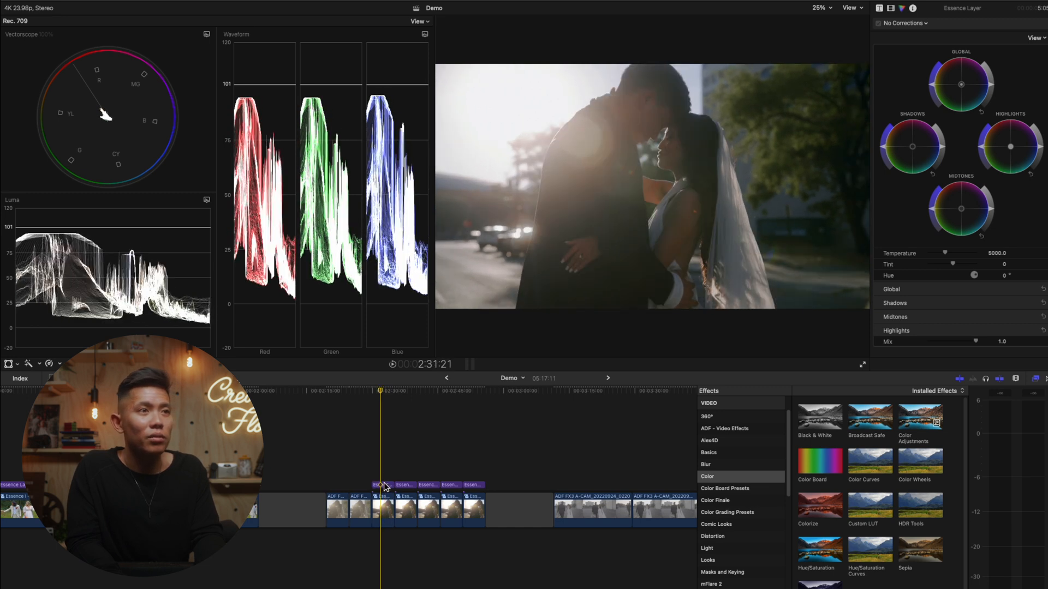
click(385, 485)
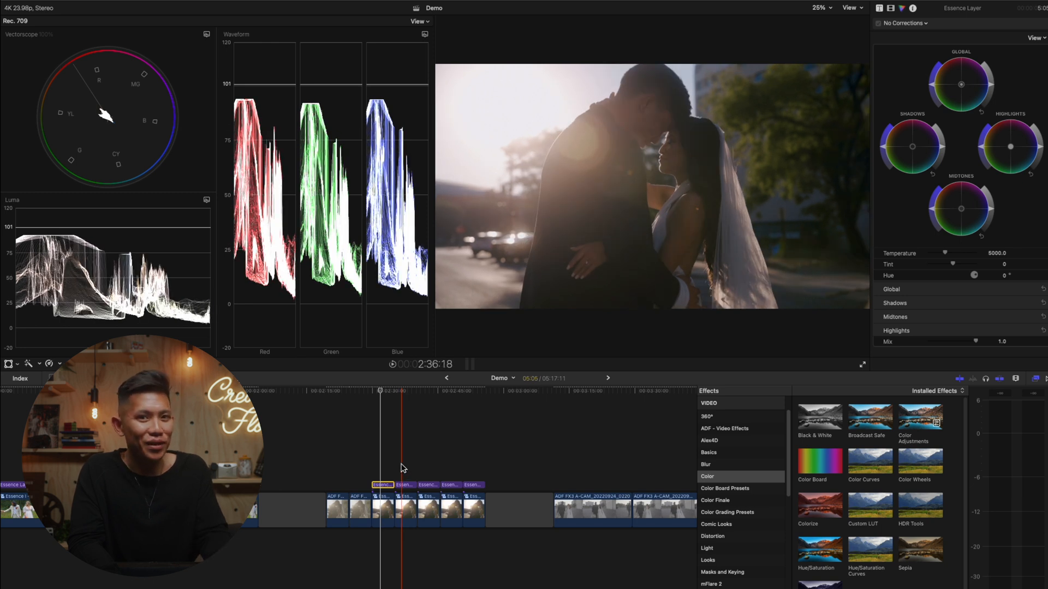
click(429, 463)
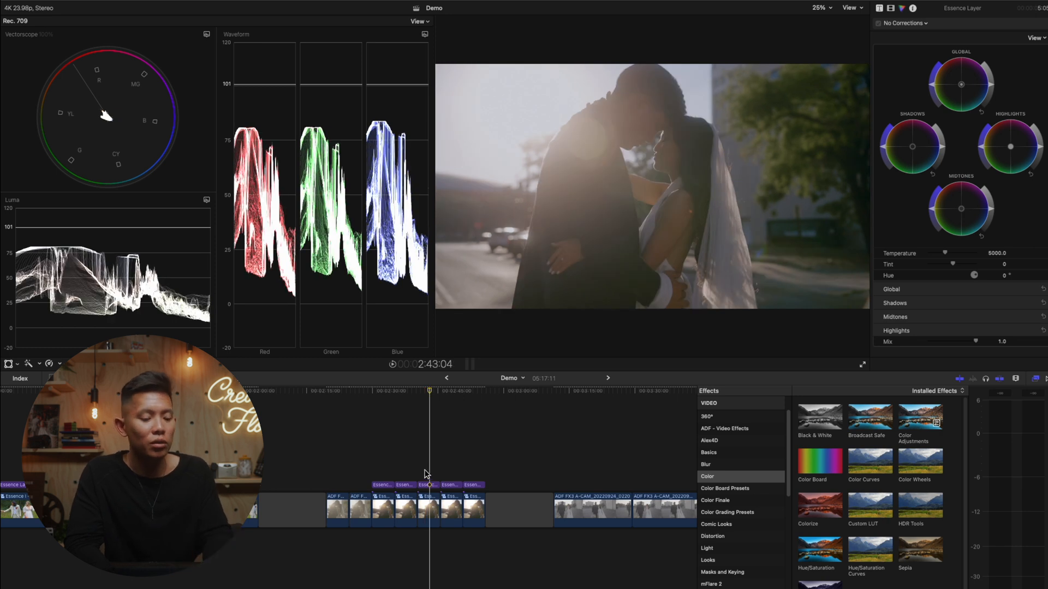
click(428, 486)
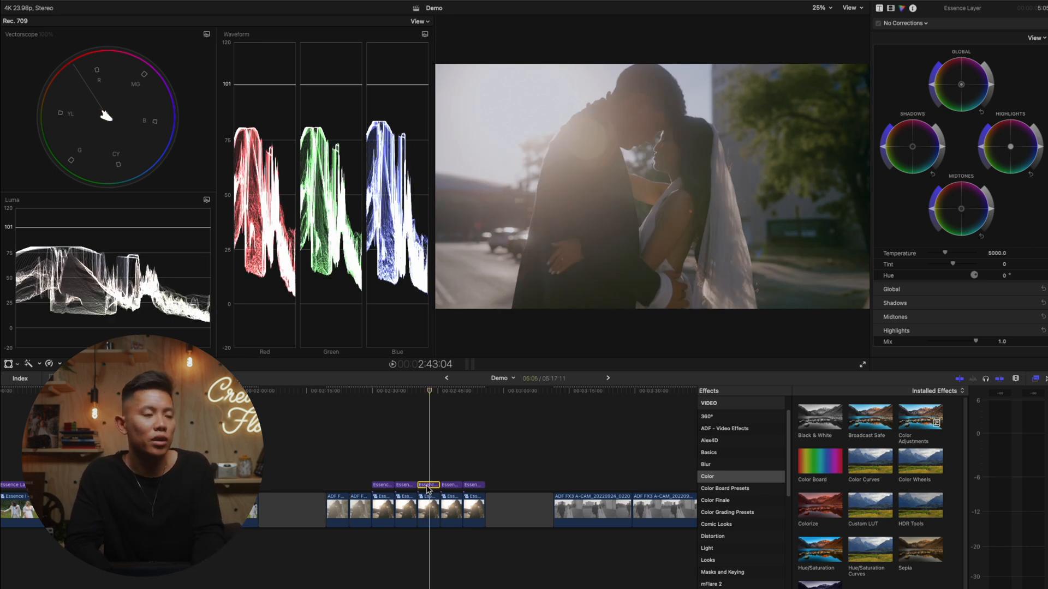
click(448, 490)
click(456, 487)
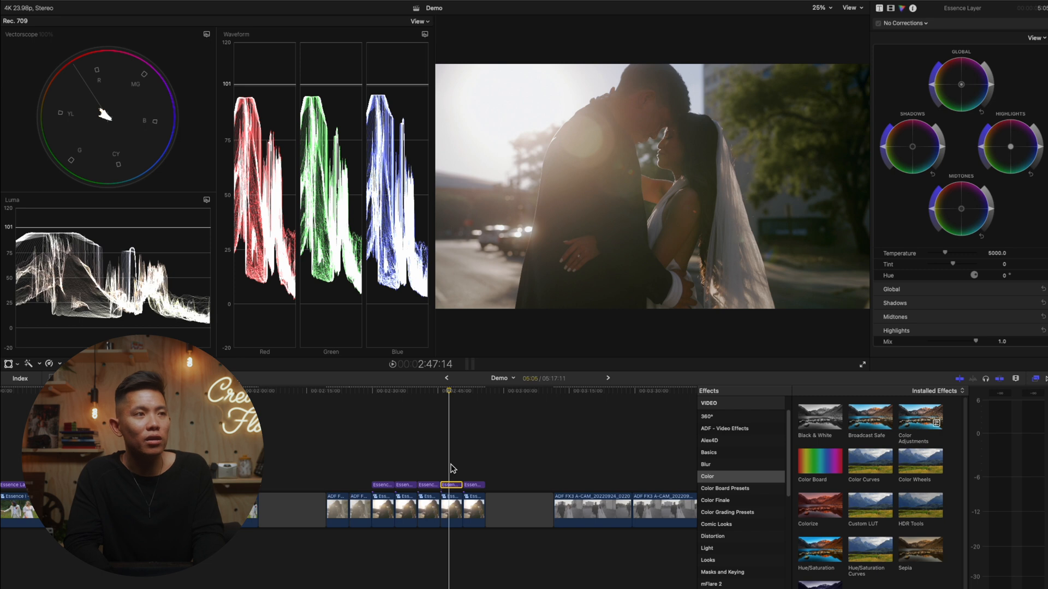
key(Up)
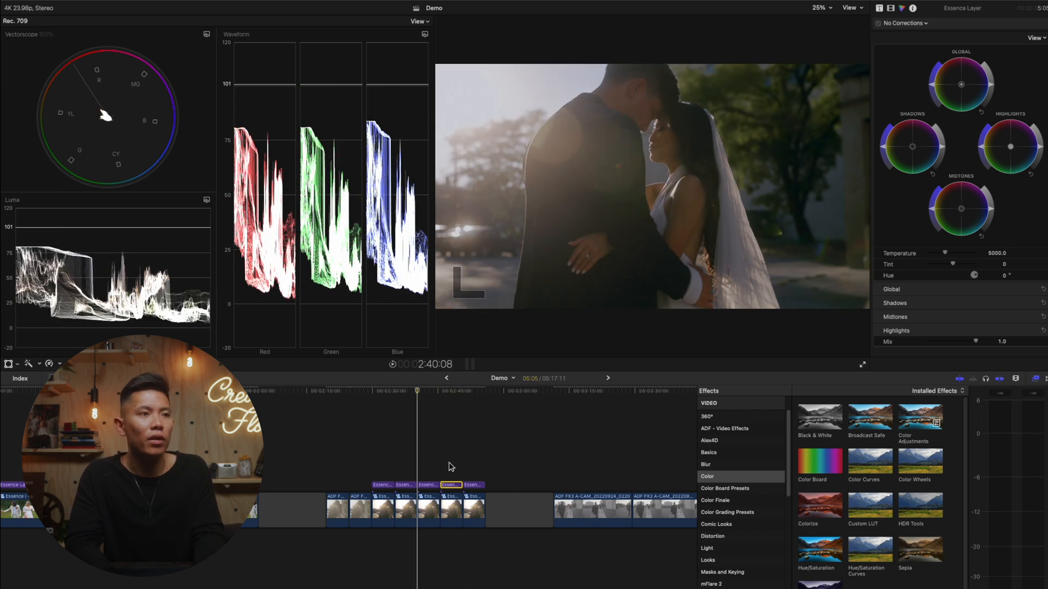
click(449, 466)
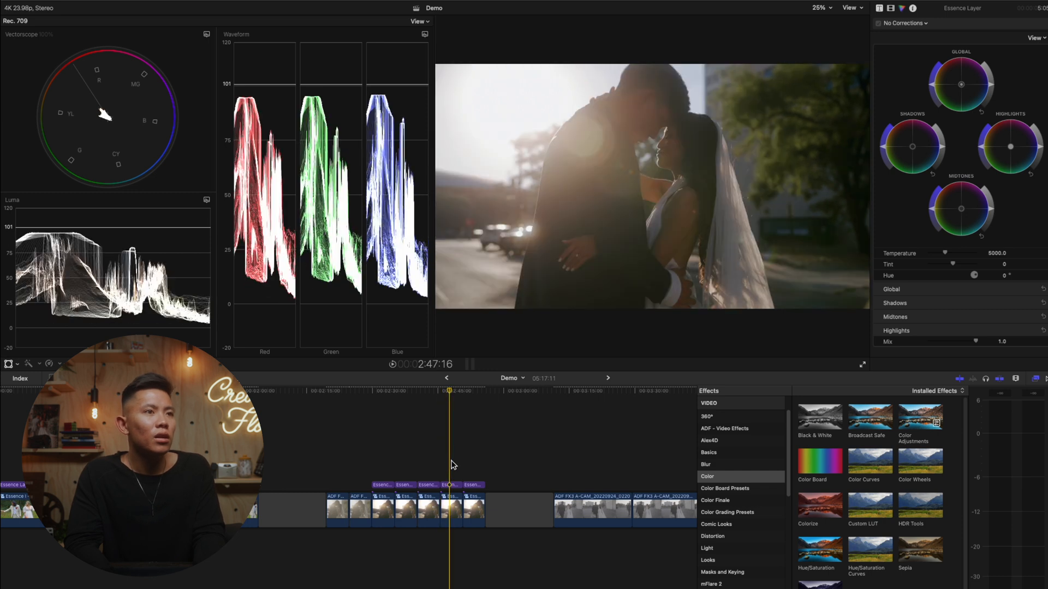
click(452, 483)
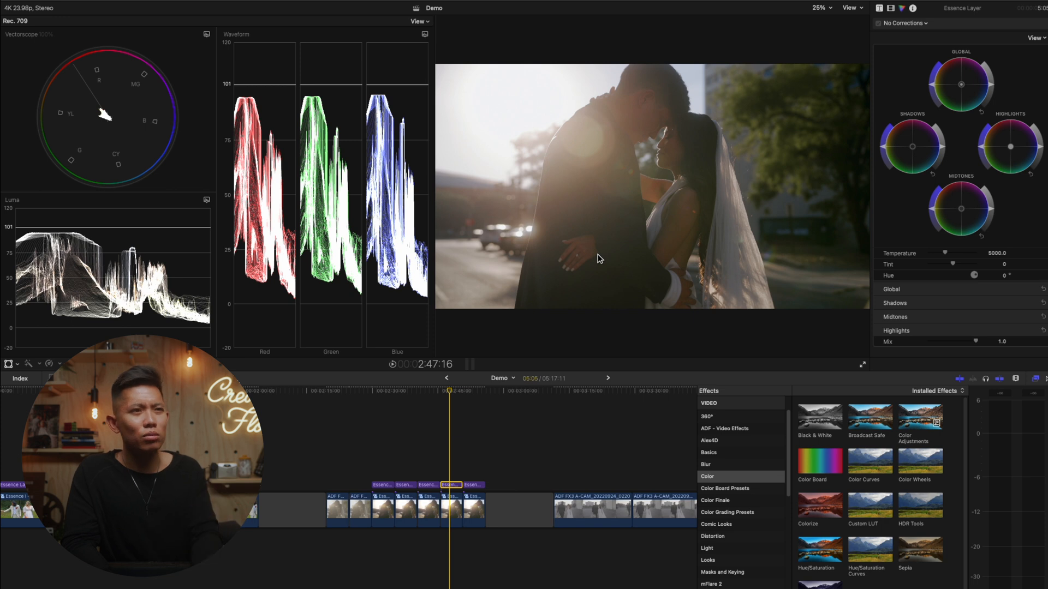
- On the pregrade clip of the black-and-white sunset shot, raise the midtones, lower the highlights and lift the shadows with Color Wheels
click(469, 459)
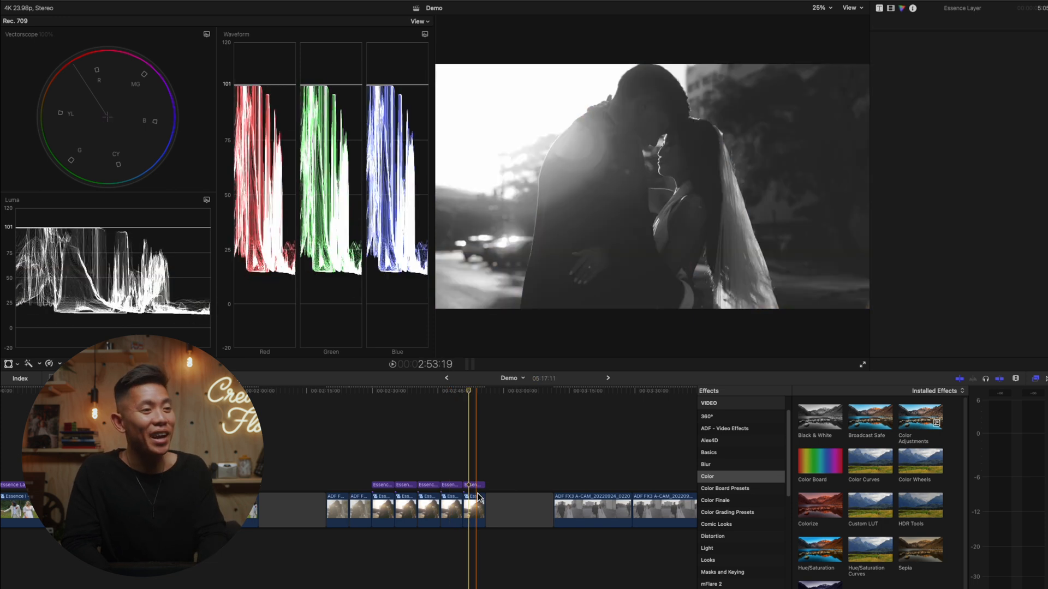
click(479, 494)
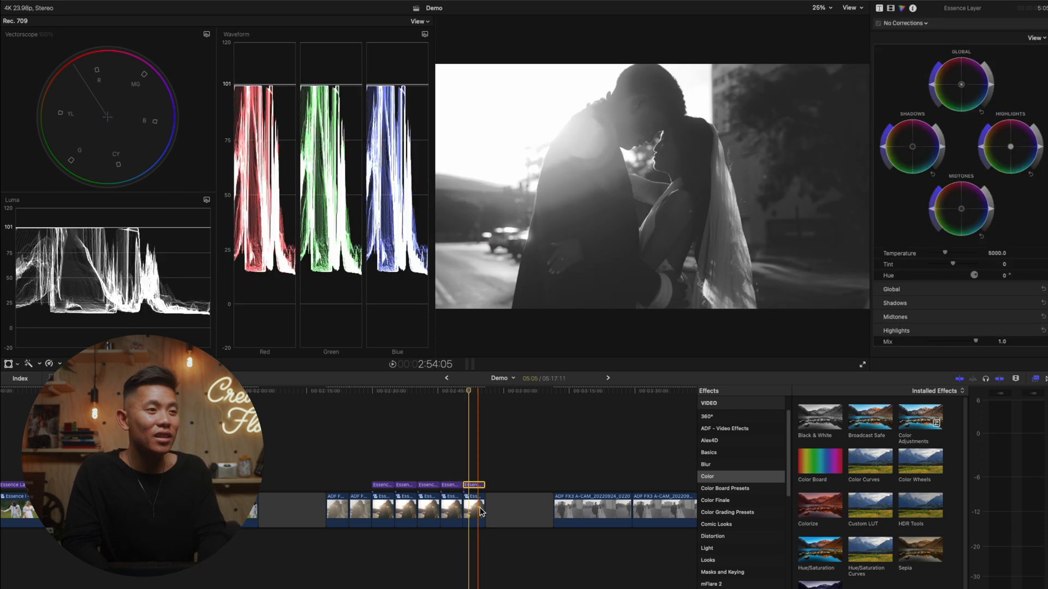
drag(991, 210, 991, 203)
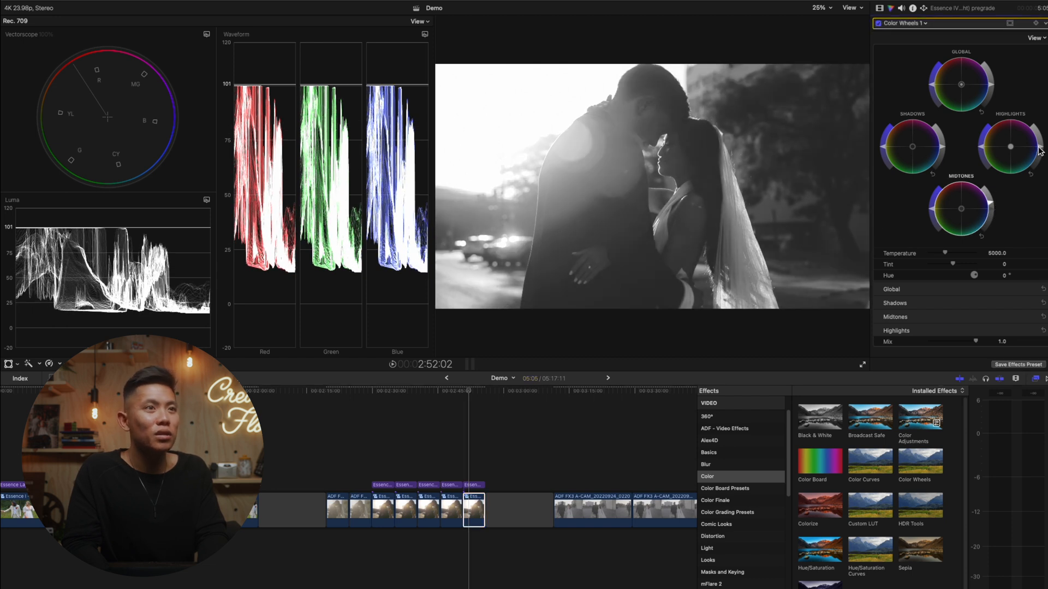
drag(1041, 161, 1044, 168)
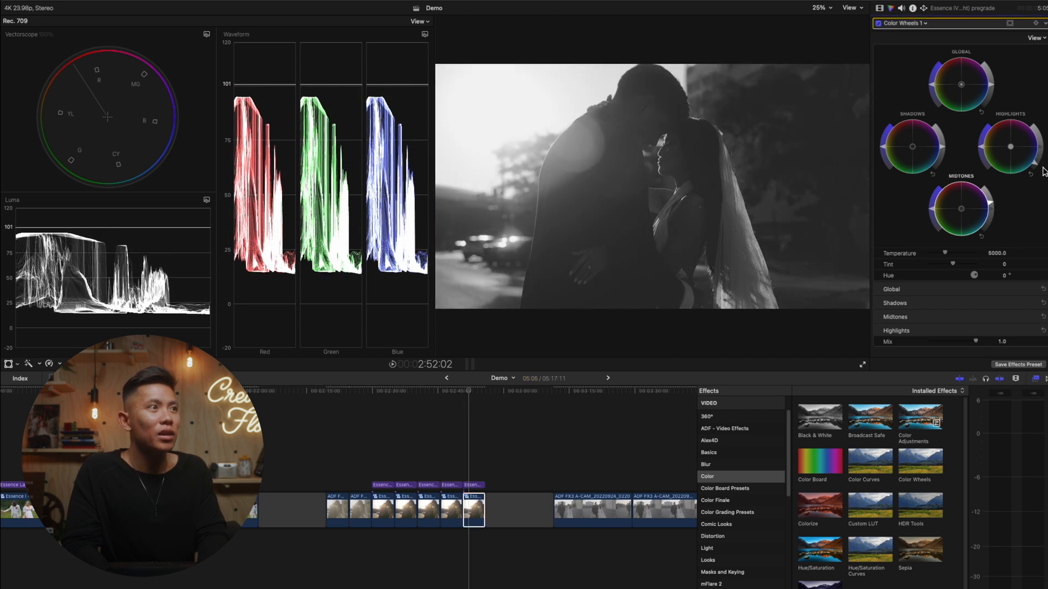
drag(996, 208, 994, 201)
drag(943, 156, 945, 147)
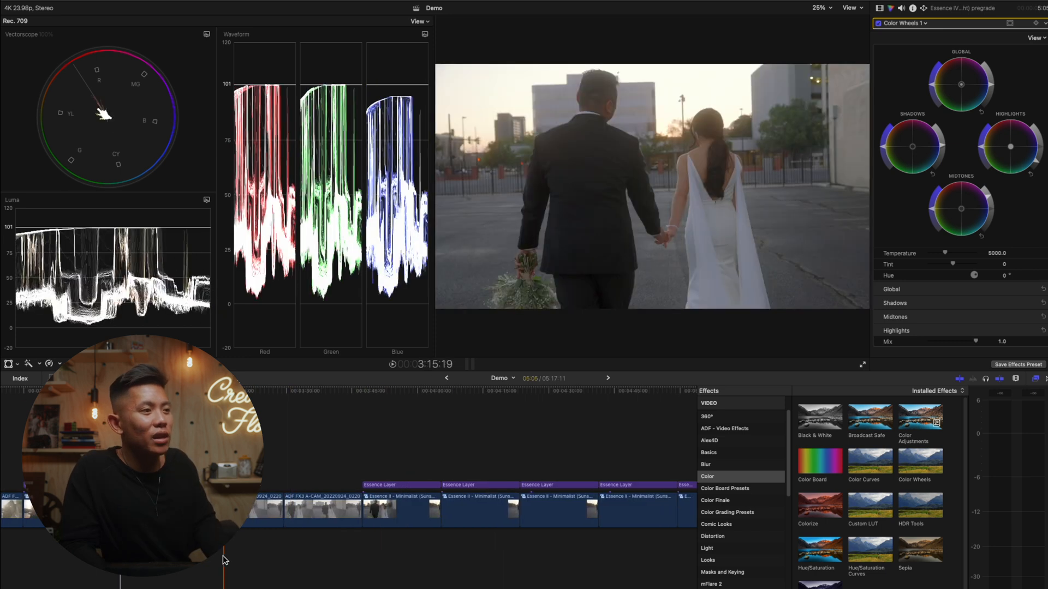
- Apply a Custom LUT effect with Essence S-Log 3 to the first clip of the couple walking across the parking lot
key(super+minus)
key(super+equal)
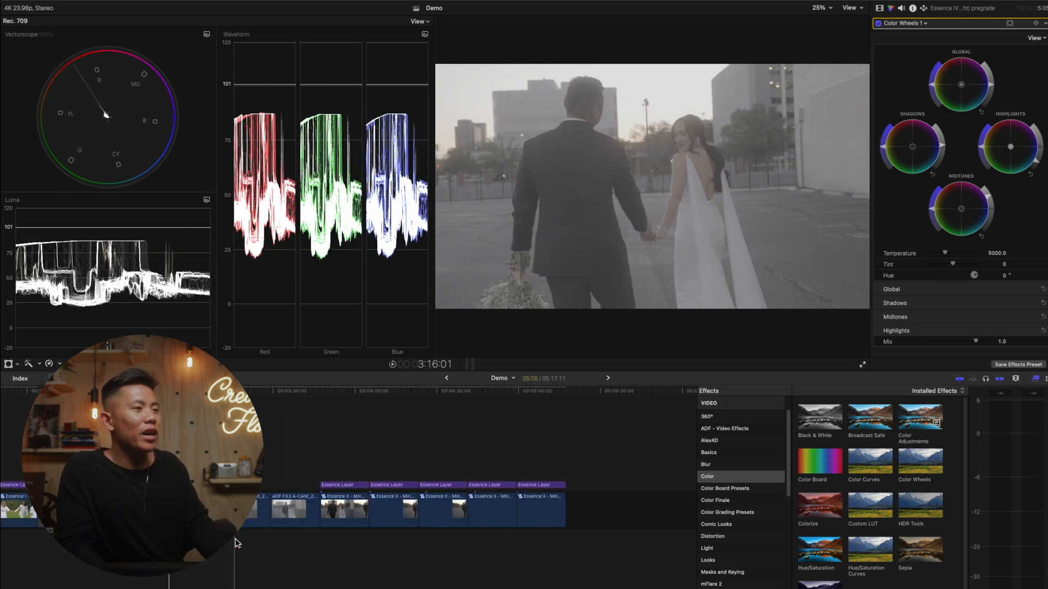
click(236, 548)
scroll(249, 548, left, 1)
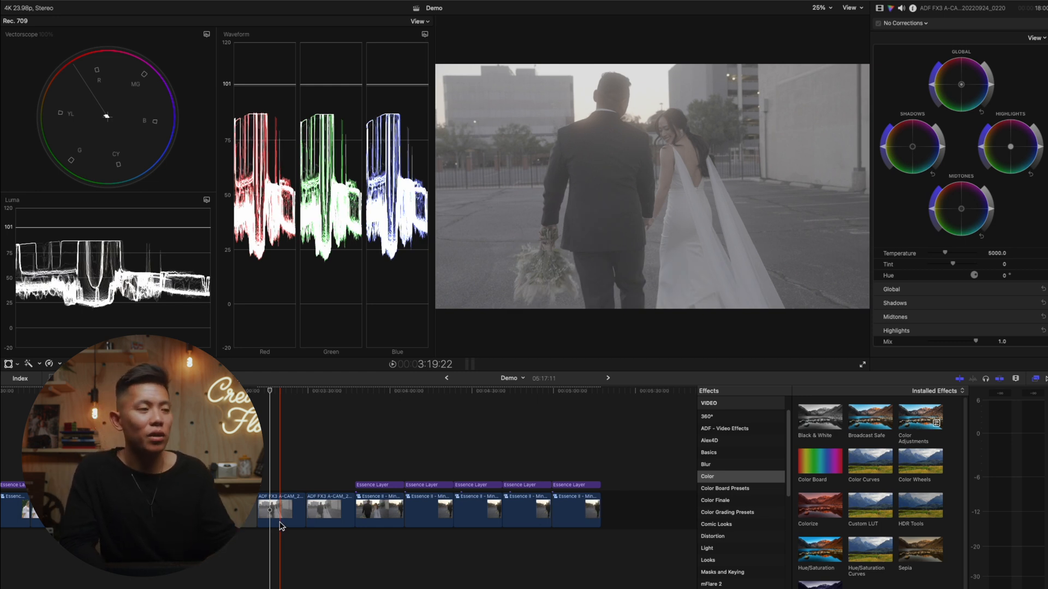
click(280, 524)
click(276, 549)
click(276, 513)
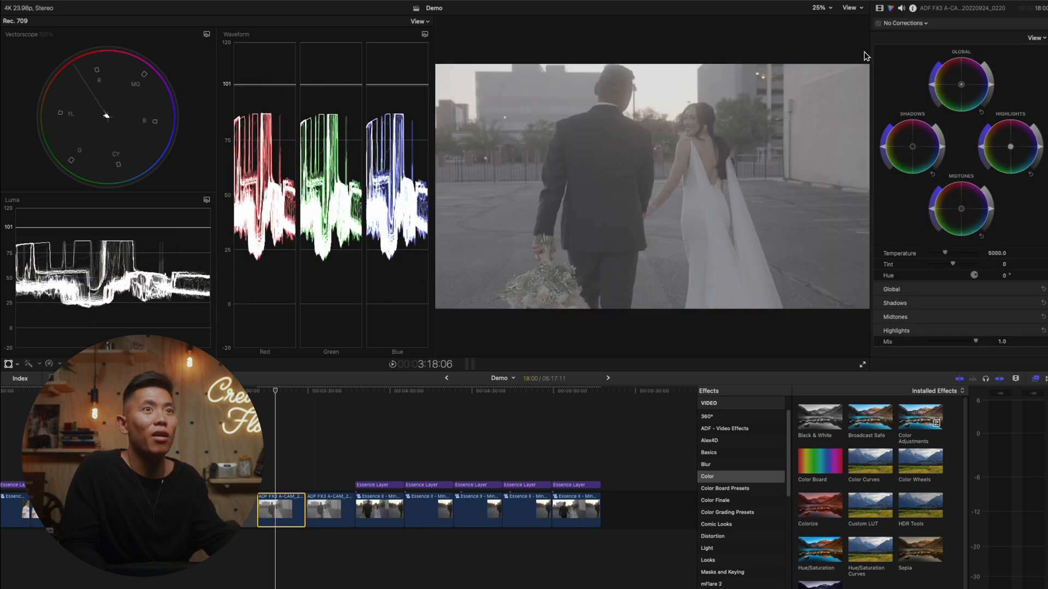
drag(867, 506, 296, 513)
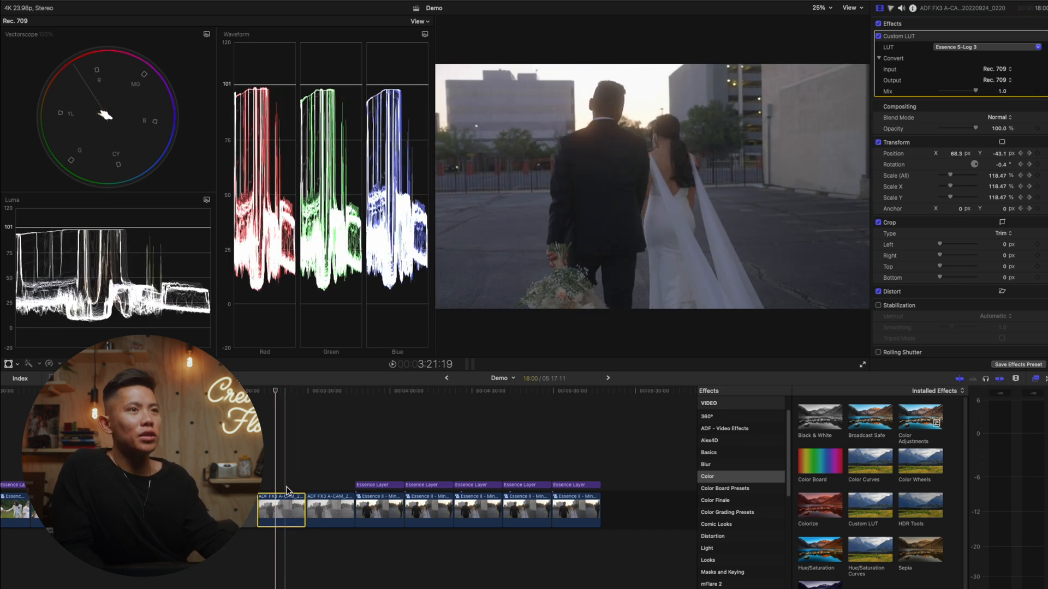
- Preview the converted walking clip at its beginning and middle to check the exposure
click(287, 487)
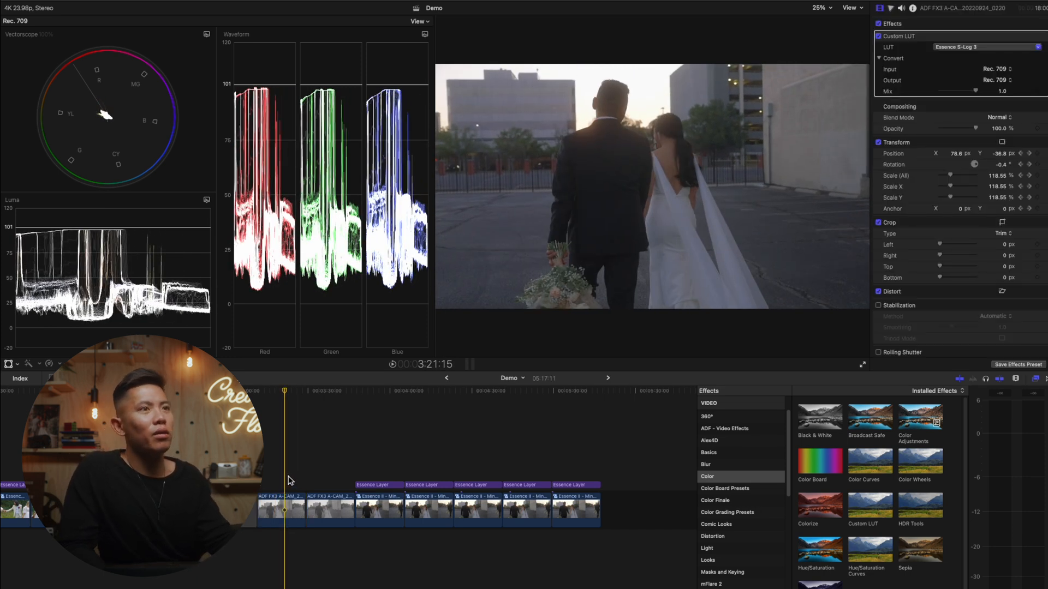
click(266, 477)
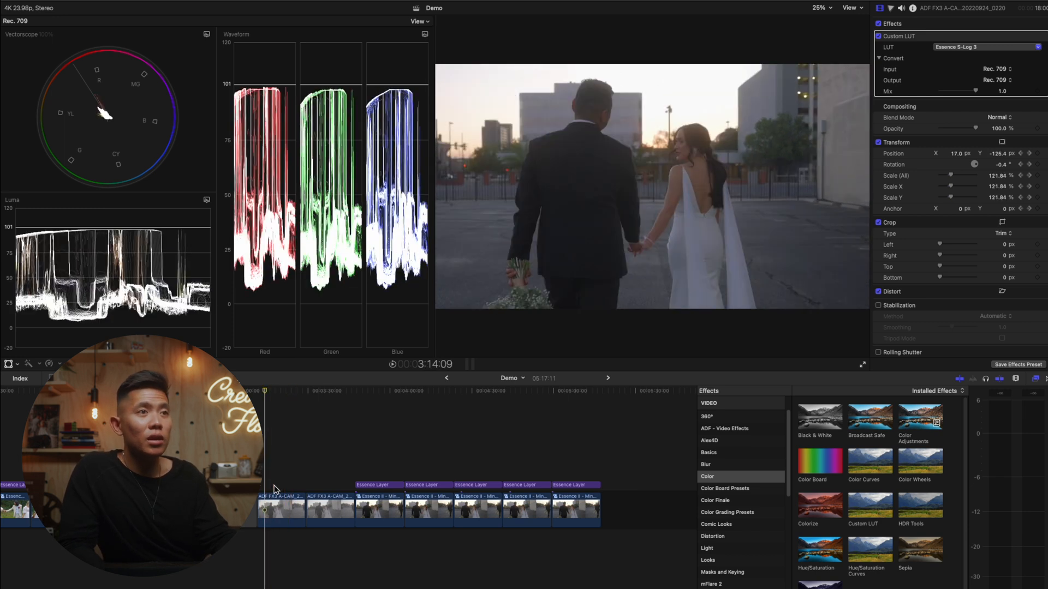
click(287, 481)
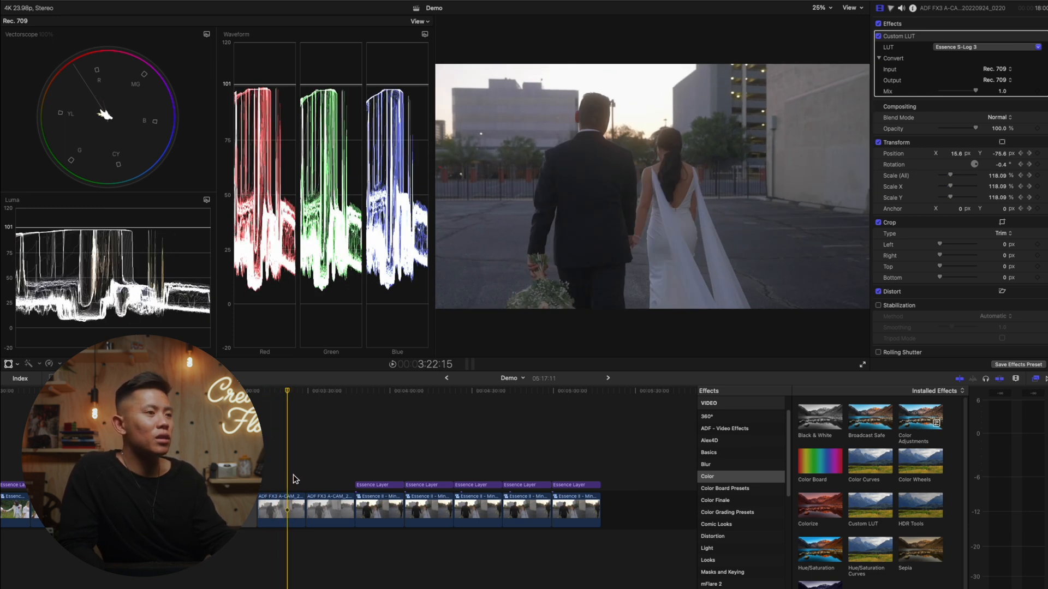
key(space)
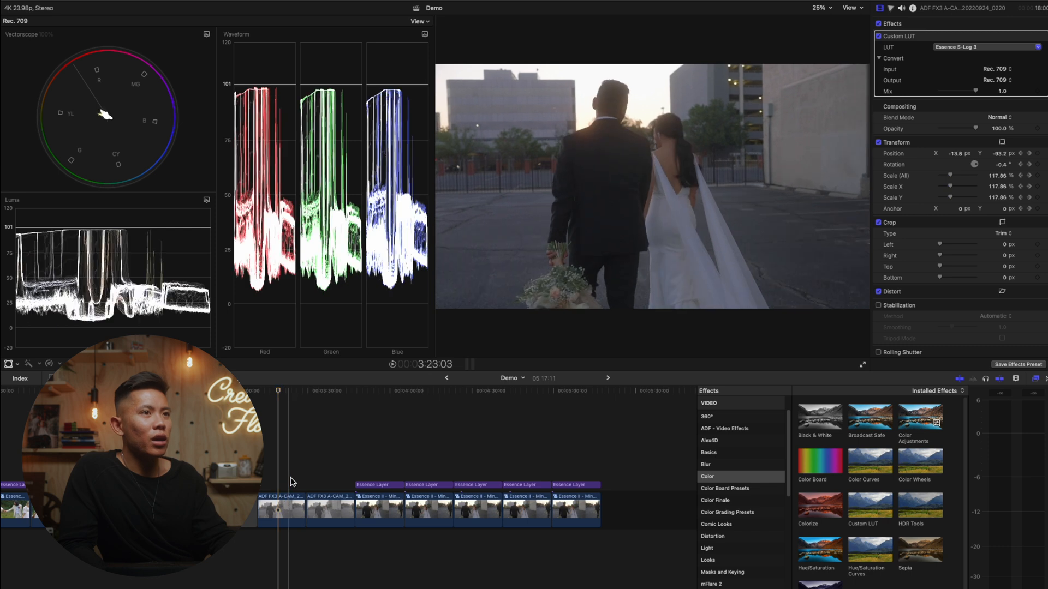
- Check several frames of the first walking clip with its color corrections open, settling on the frame where the bride looks back
click(300, 510)
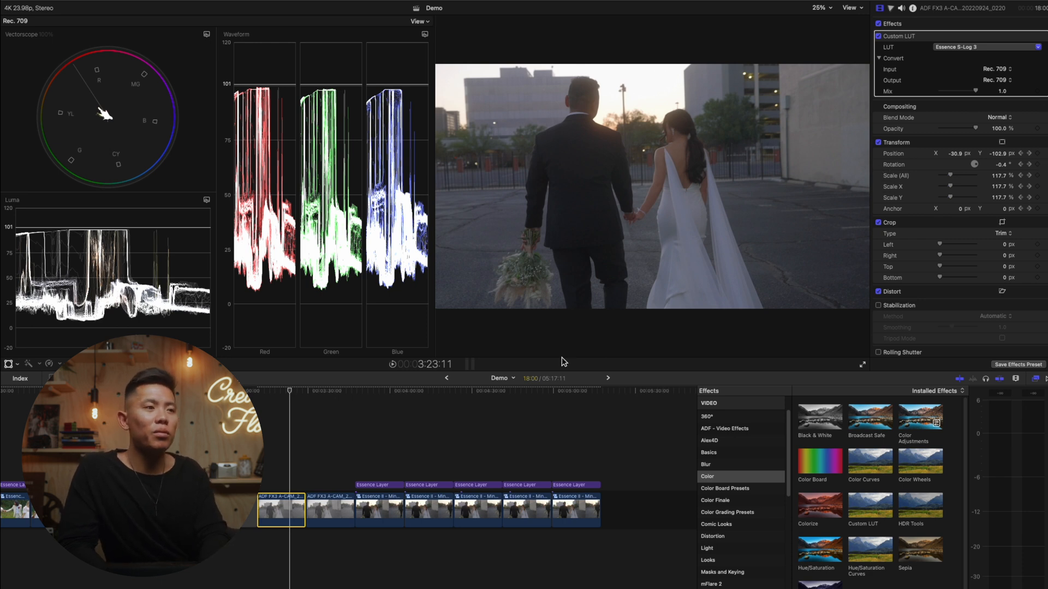
click(892, 8)
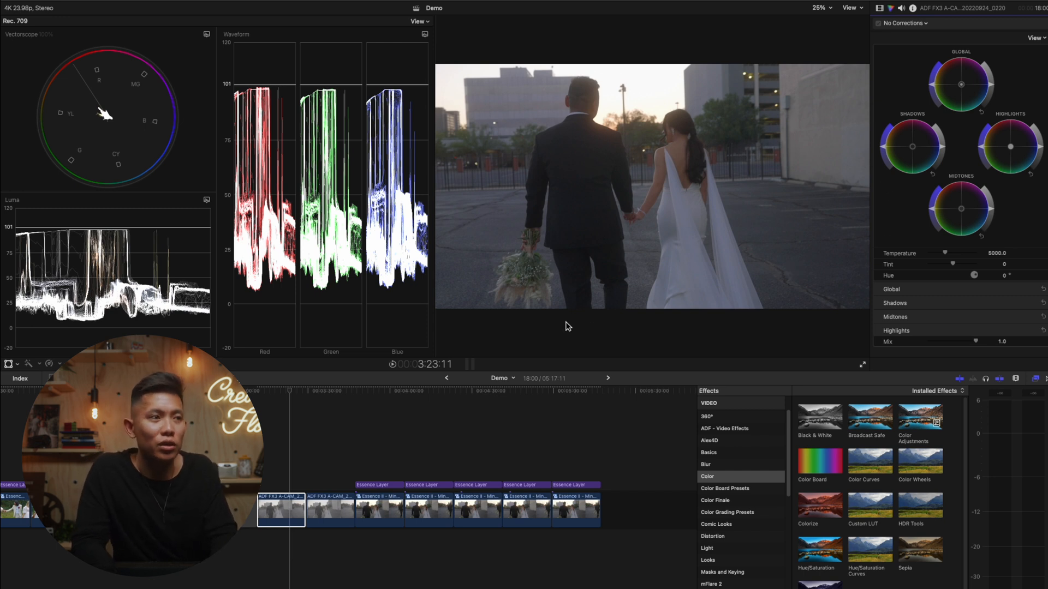
click(293, 525)
click(281, 521)
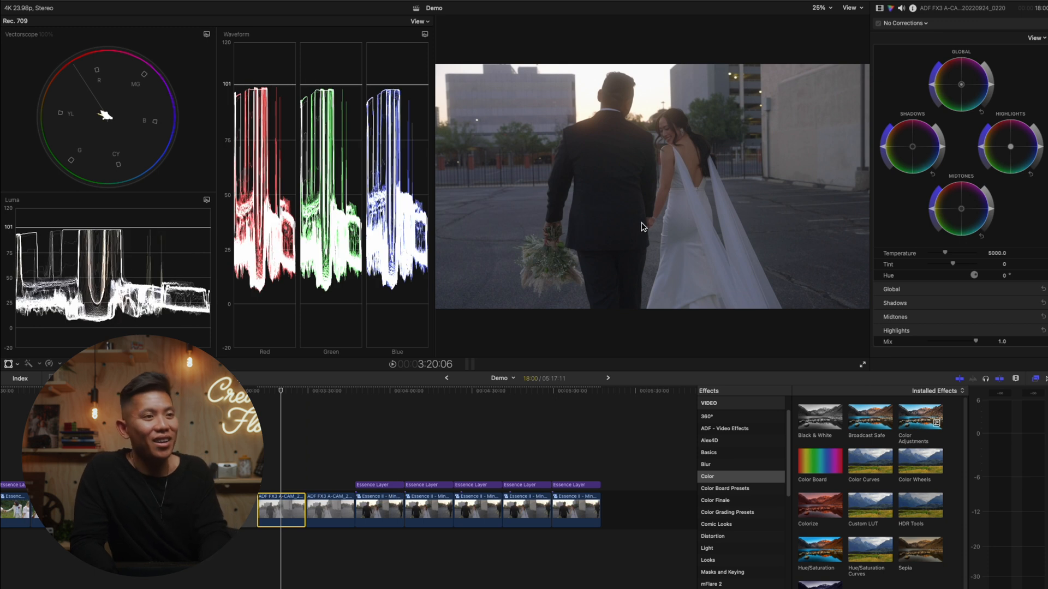
key(Up)
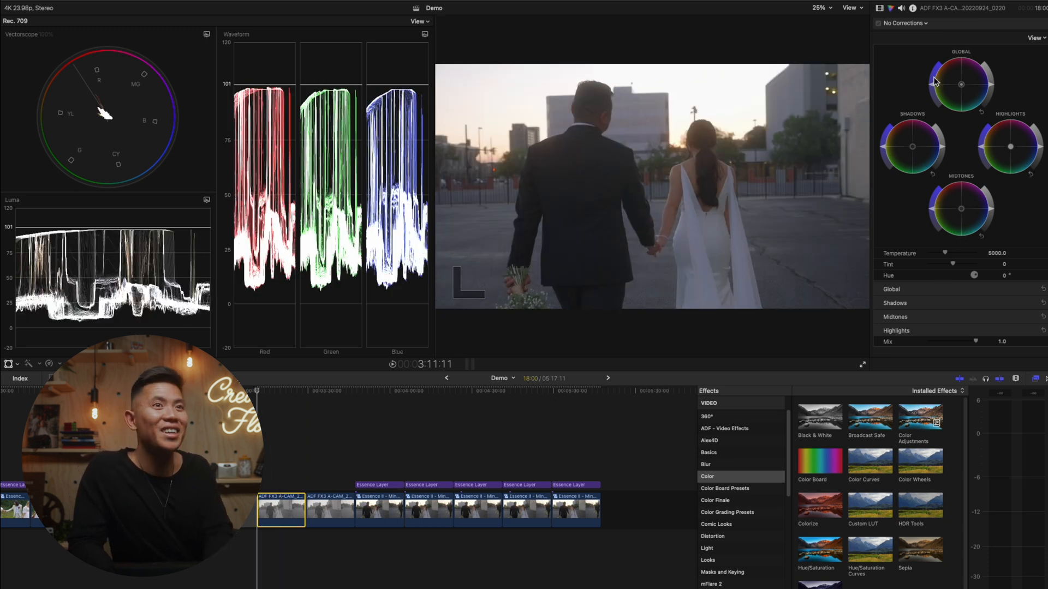
click(282, 467)
click(296, 512)
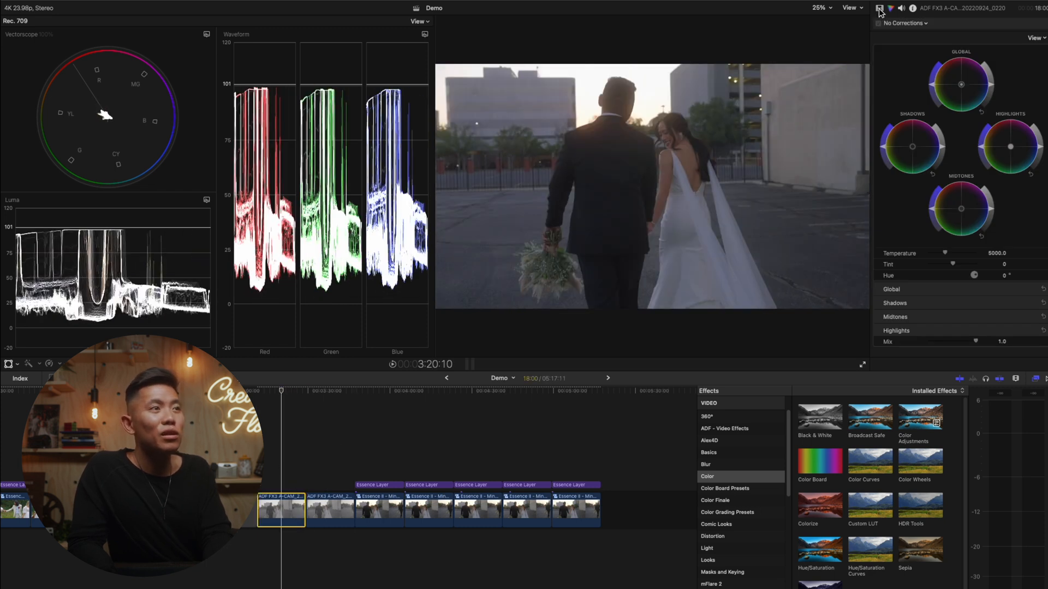
- Add Color Wheels to the first walking clip, lowering the shadows while raising the highlights and midtones
drag(946, 151, 945, 155)
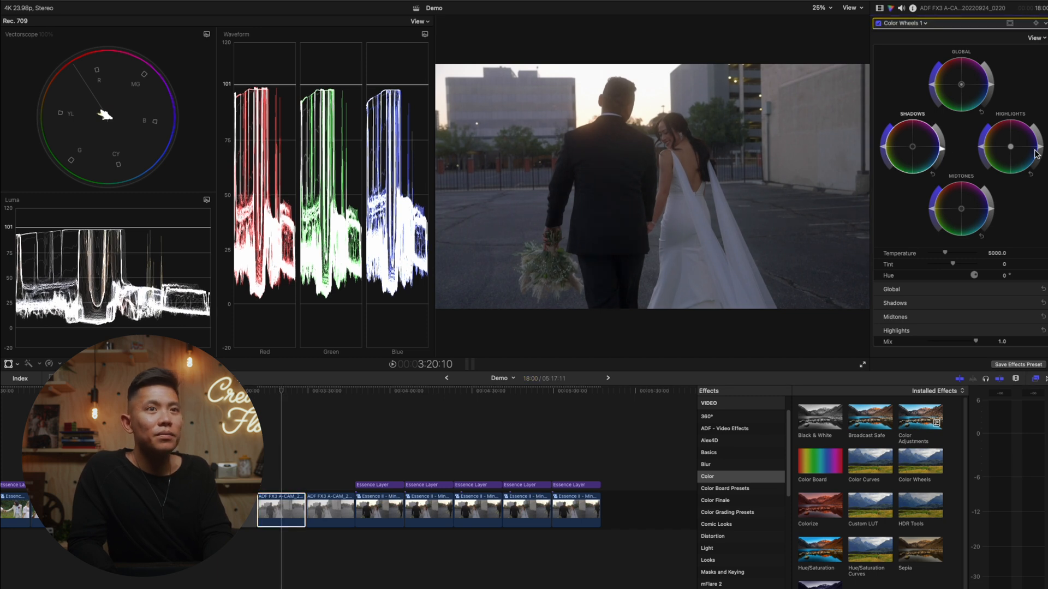
drag(1042, 150, 1041, 145)
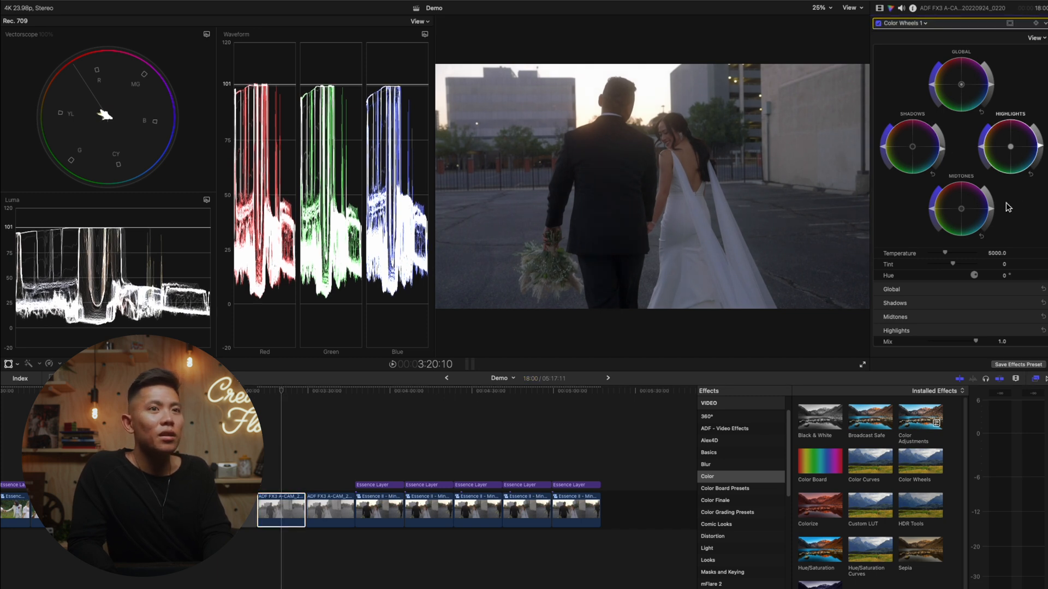
drag(994, 213, 994, 204)
drag(943, 149, 943, 151)
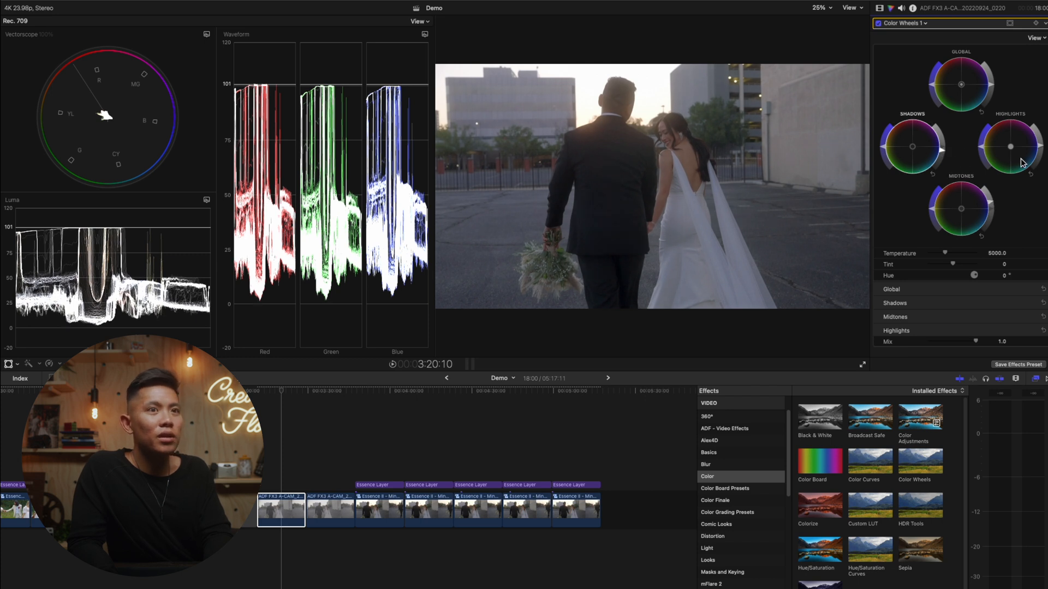
- Tint the clip's midtones toward red and its shadows toward yellow, and raise the midtones slightly
drag(966, 214, 963, 210)
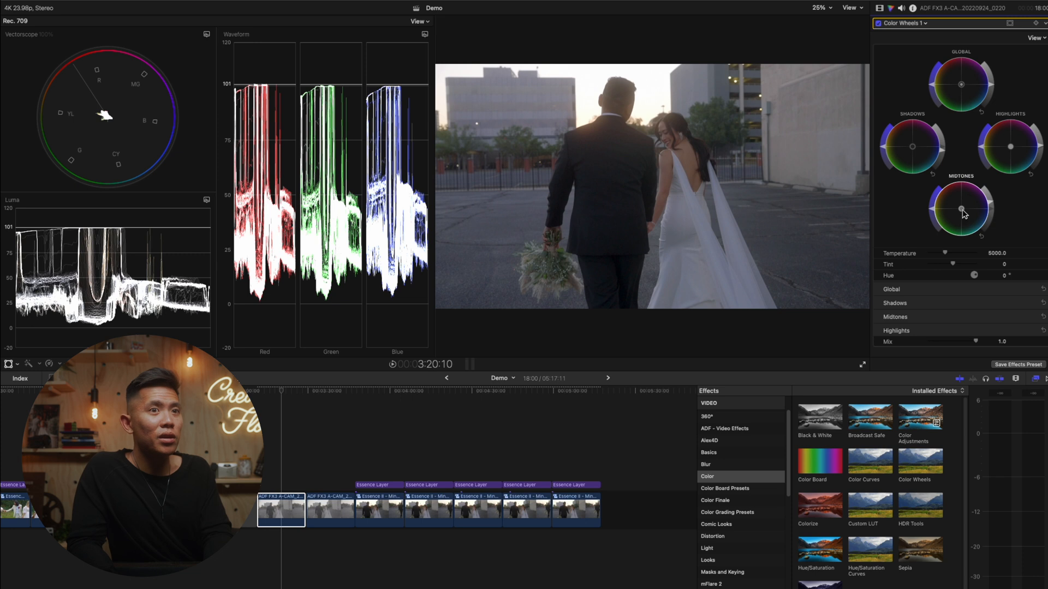
drag(956, 205, 962, 207)
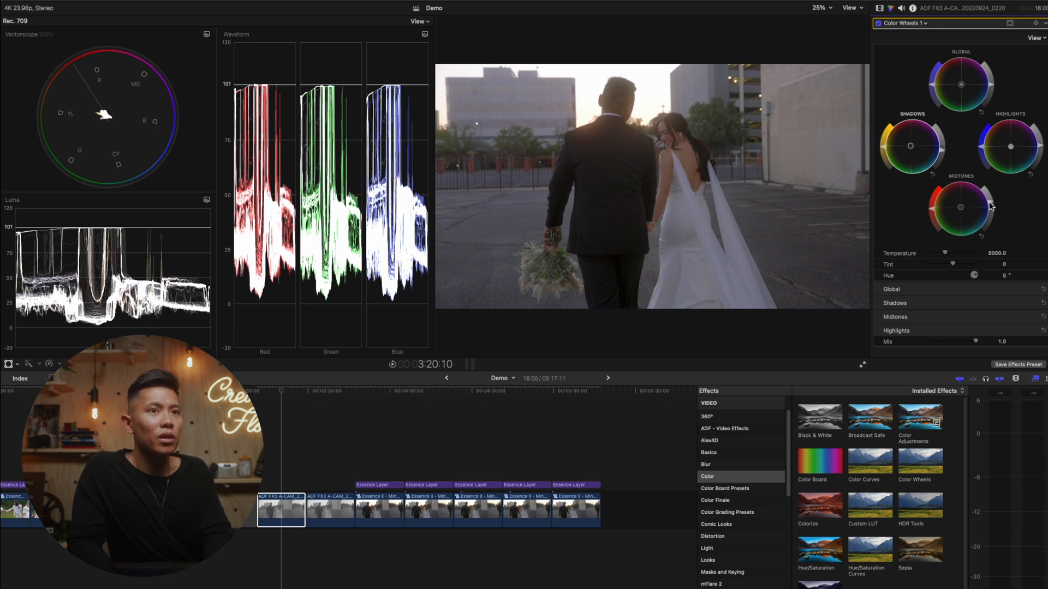
drag(989, 202, 991, 200)
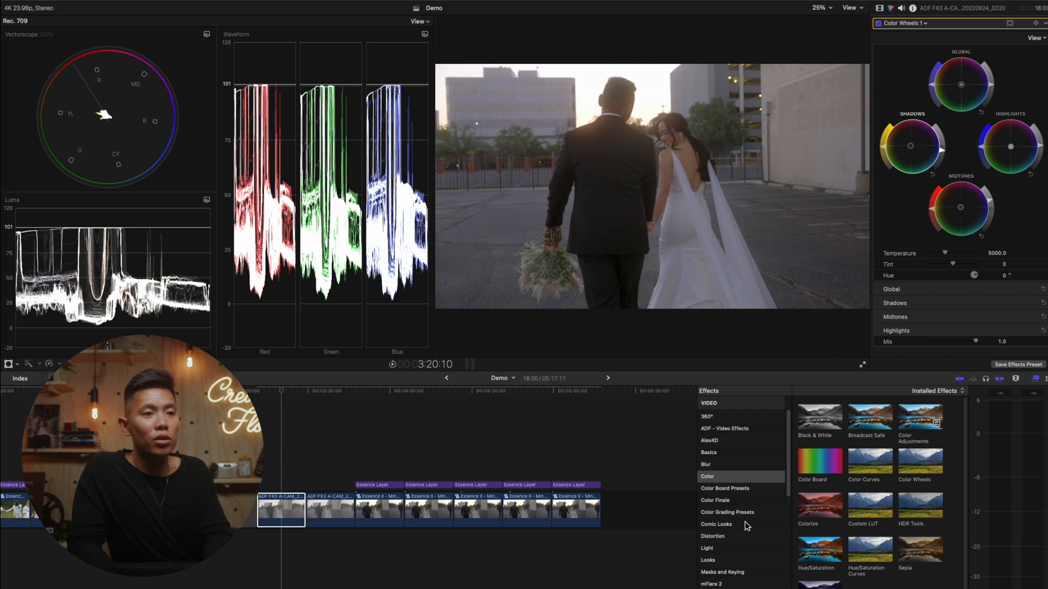
- Apply a Draw Mask to the clip and draw a small triangular mask over the bride's bare back
click(758, 577)
click(861, 420)
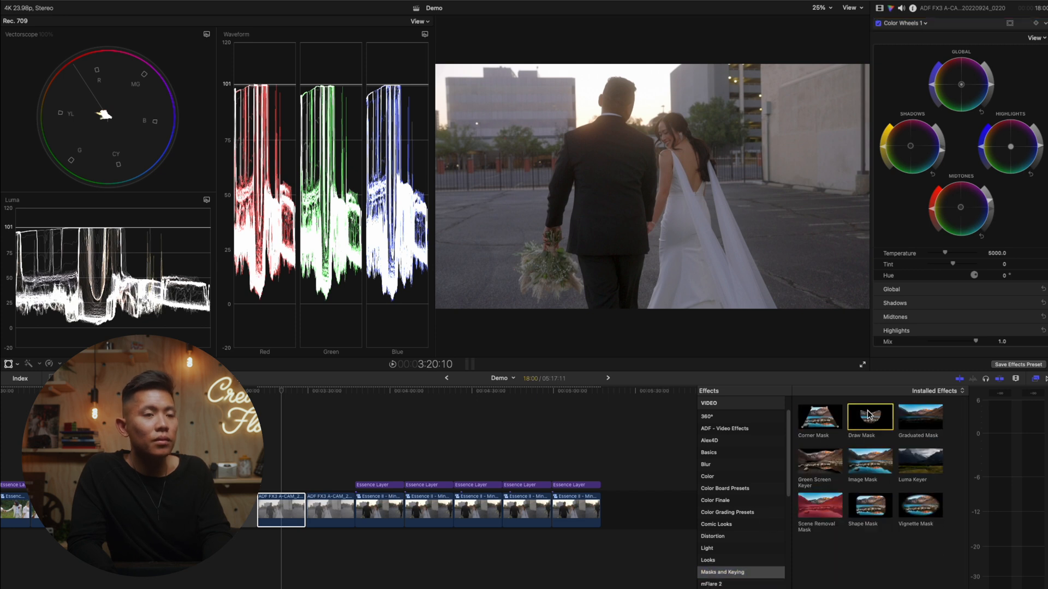
click(879, 7)
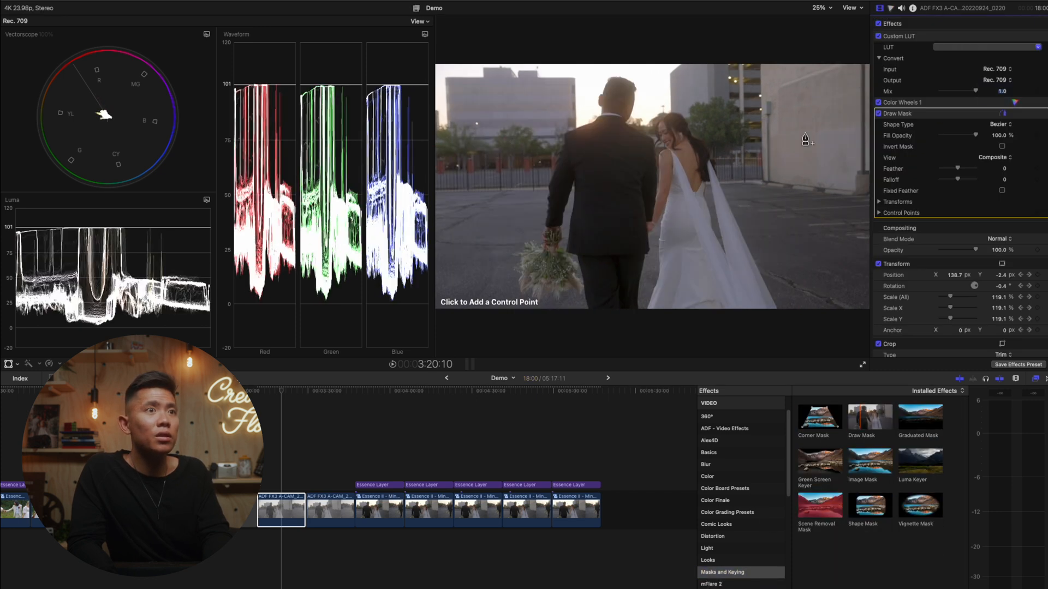
click(677, 152)
click(690, 148)
click(695, 182)
click(679, 153)
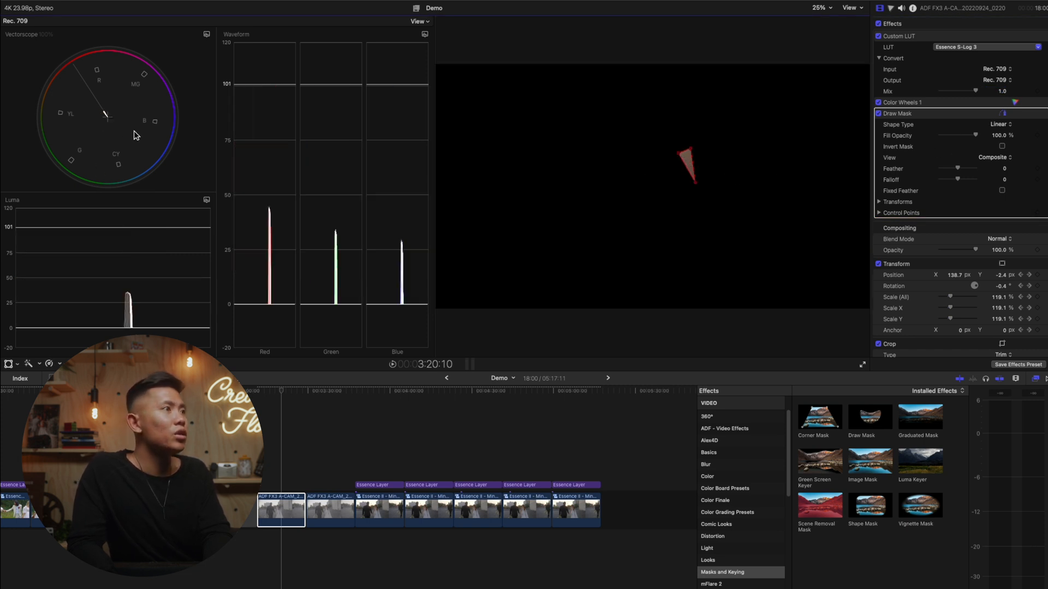
click(981, 102)
click(959, 117)
click(955, 105)
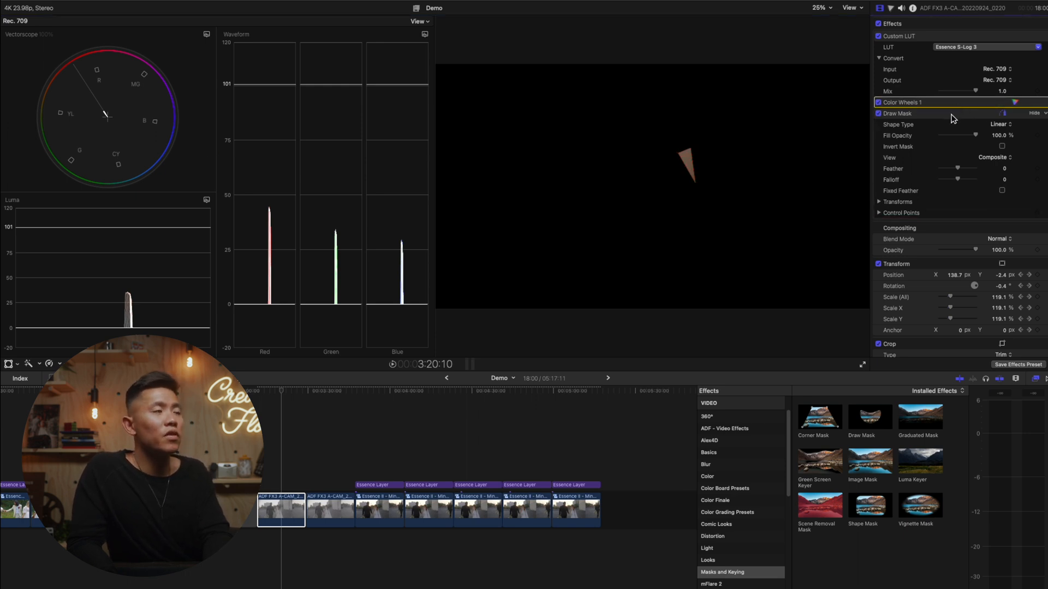
click(956, 116)
click(956, 107)
click(958, 115)
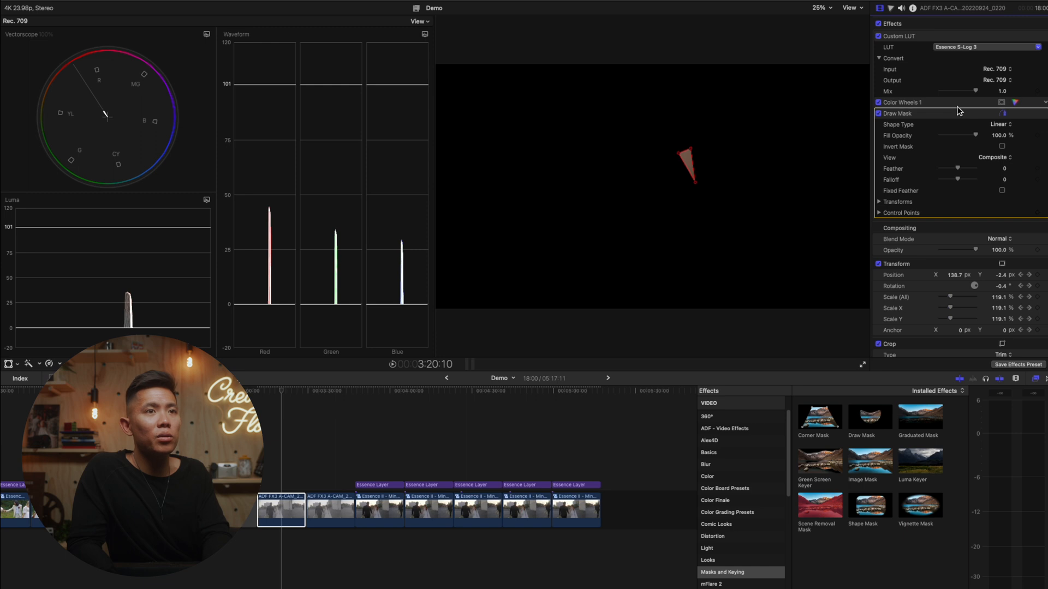
click(958, 102)
click(958, 114)
click(961, 104)
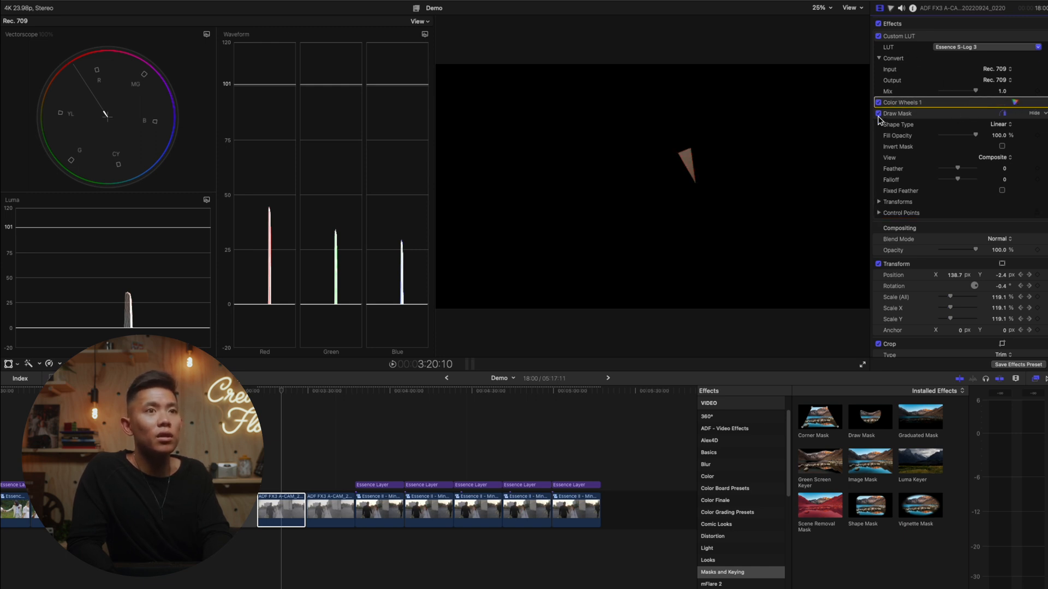
- Toggle the Draw Mask off and on, and move the triangle down onto the white dress to check its white balance
click(899, 115)
click(879, 114)
click(878, 114)
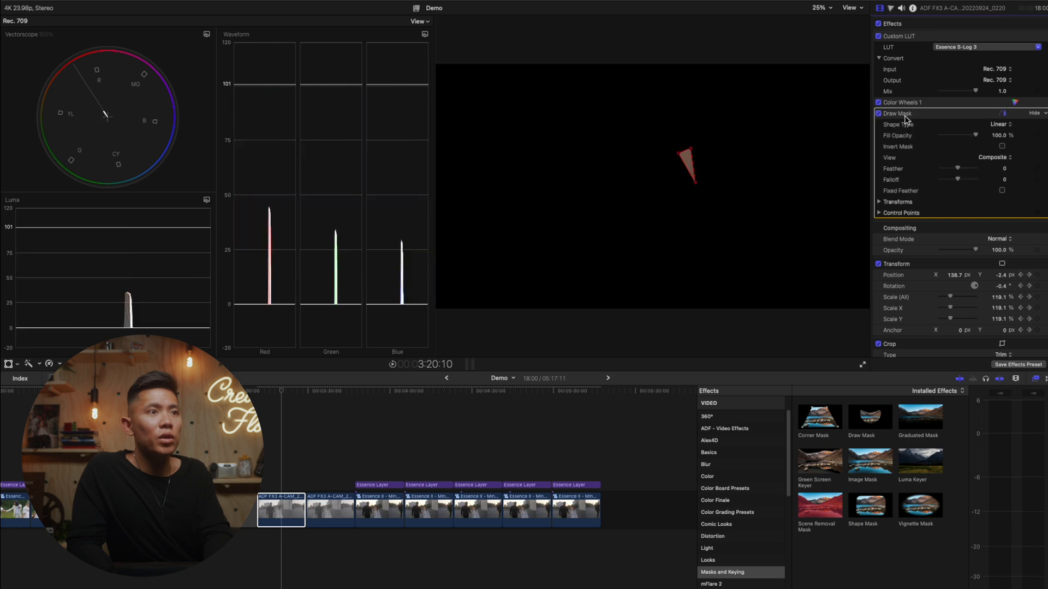
drag(689, 162, 690, 243)
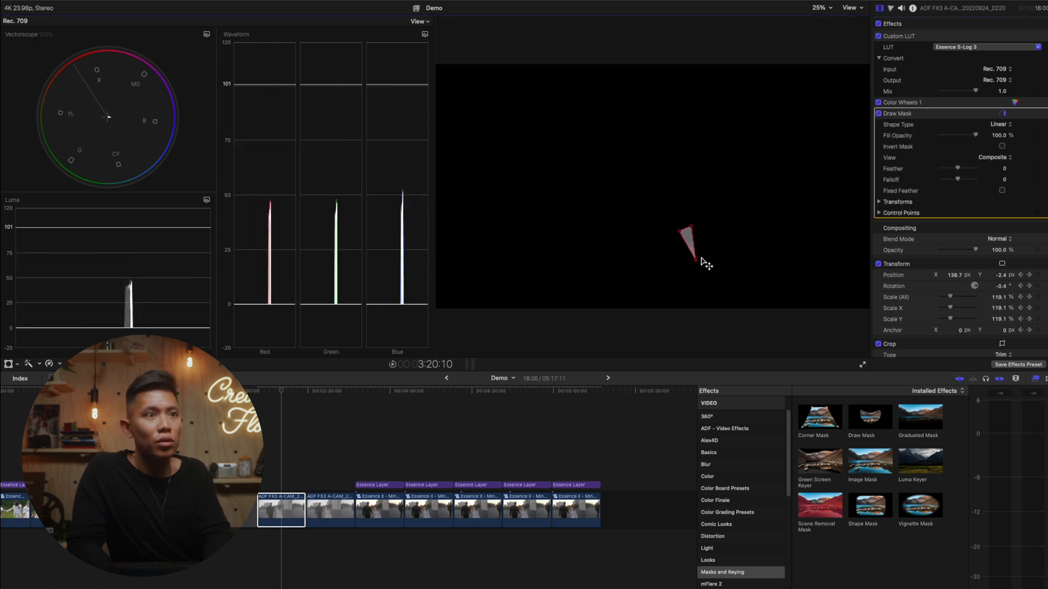
drag(686, 240, 692, 230)
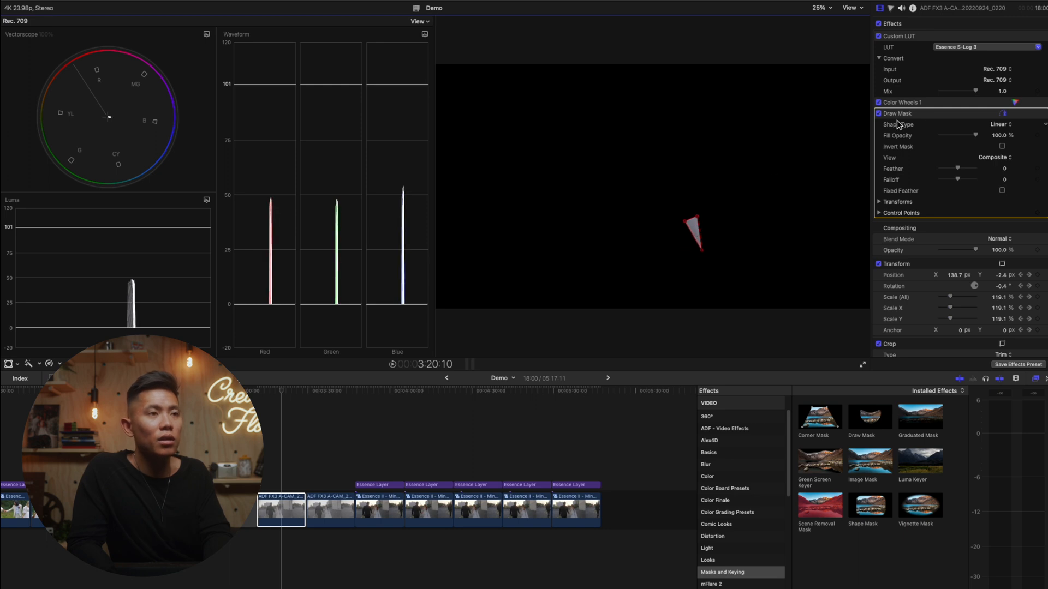
- Disable the Draw Mask and shift the Color Wheels highlights toward blue, then back toward red
click(878, 113)
click(1019, 101)
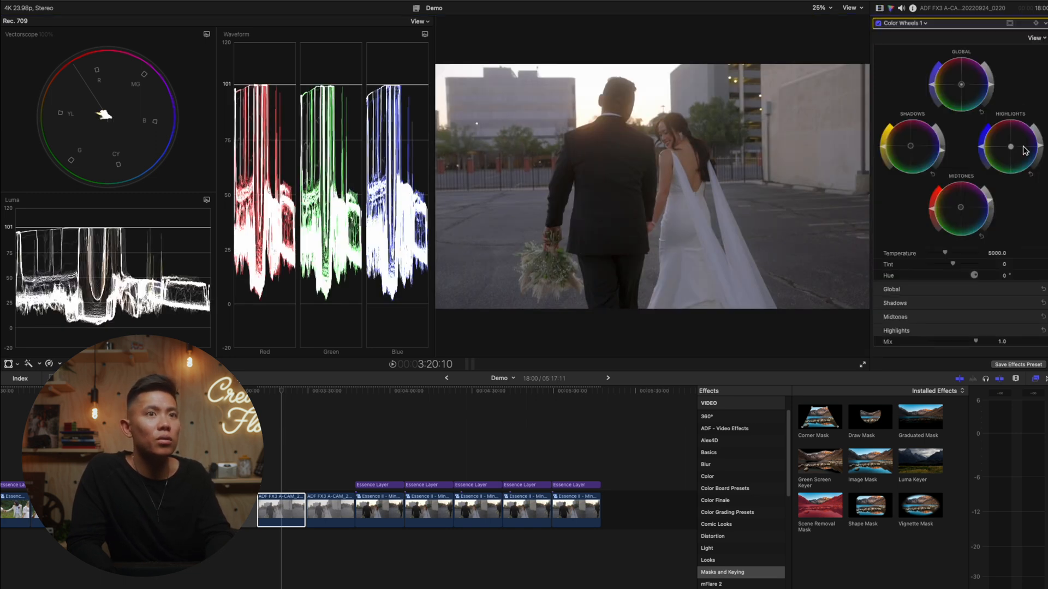
drag(1013, 148, 1022, 156)
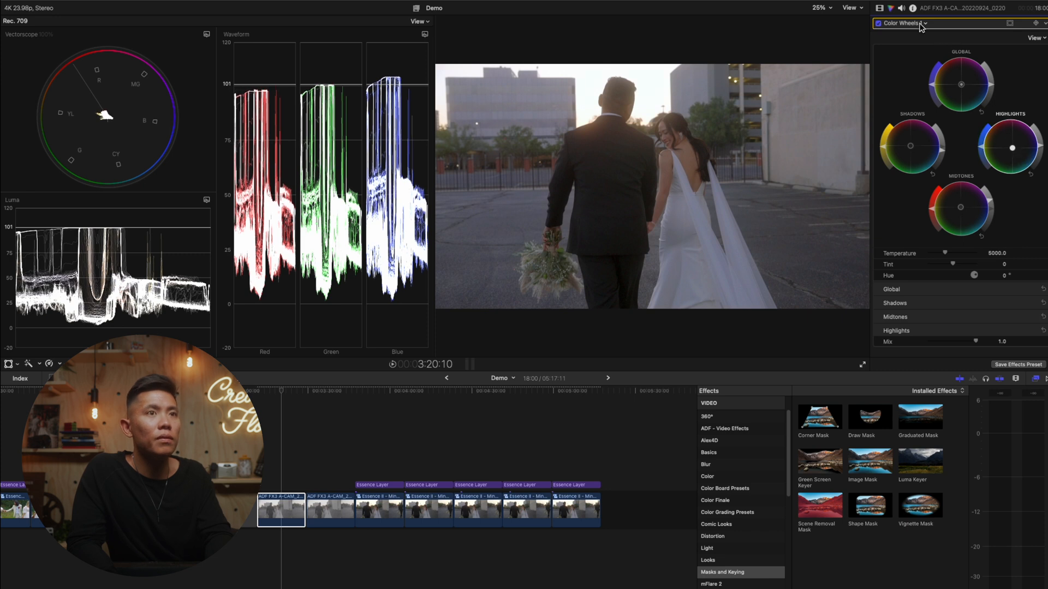
click(879, 8)
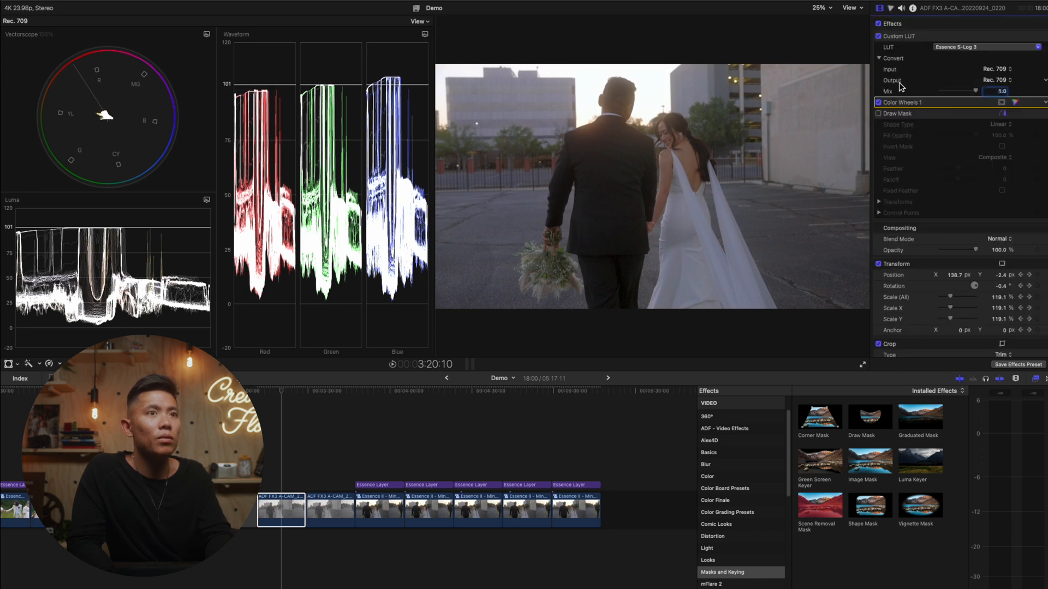
click(1016, 102)
drag(1007, 143, 1002, 141)
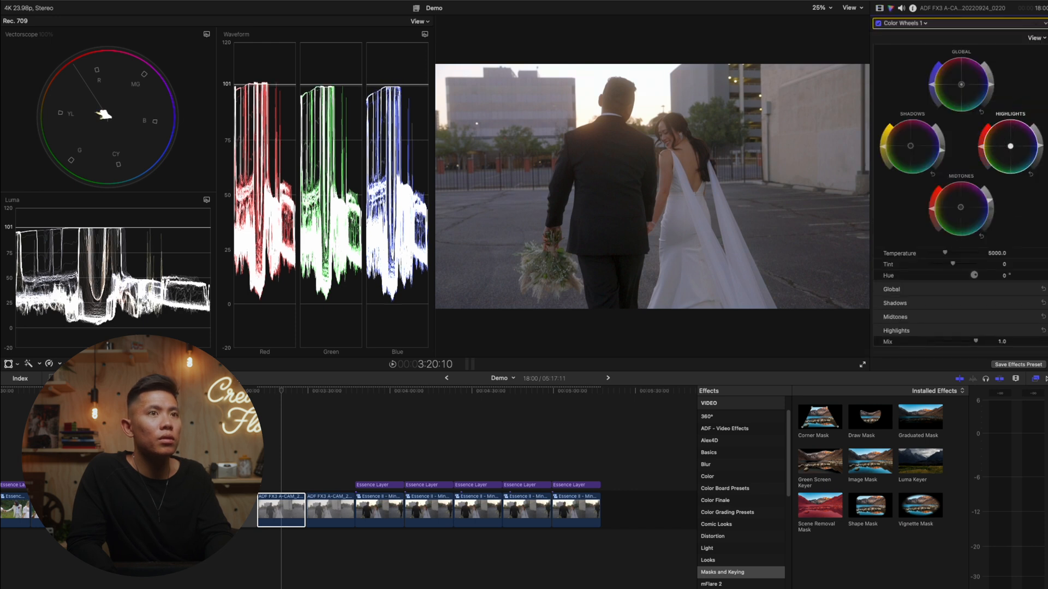
- Briefly enable the Draw Mask to check the dress's white balance, and disable it again
click(880, 8)
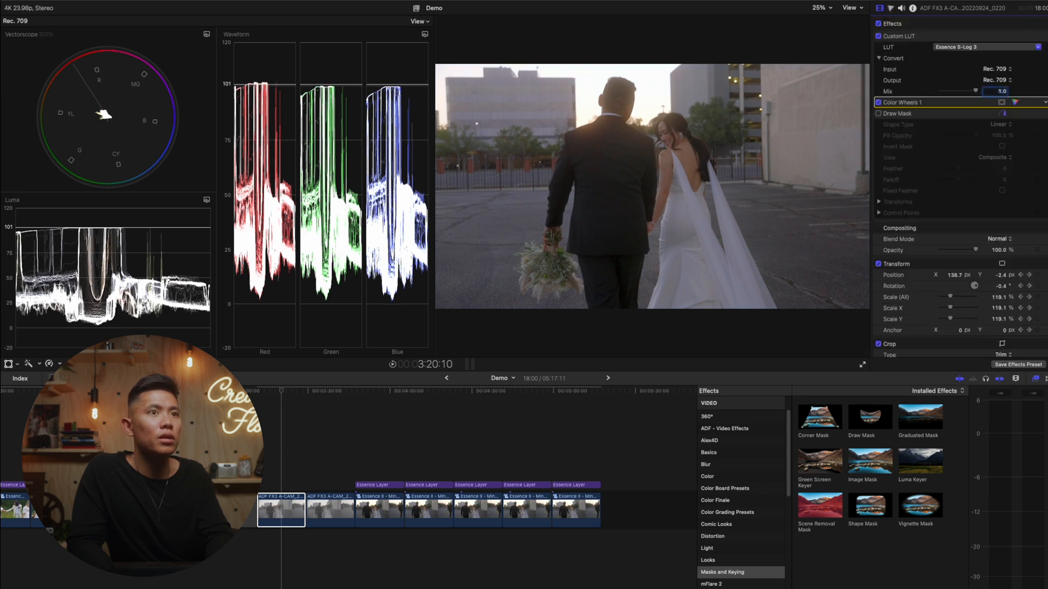
click(878, 114)
click(878, 113)
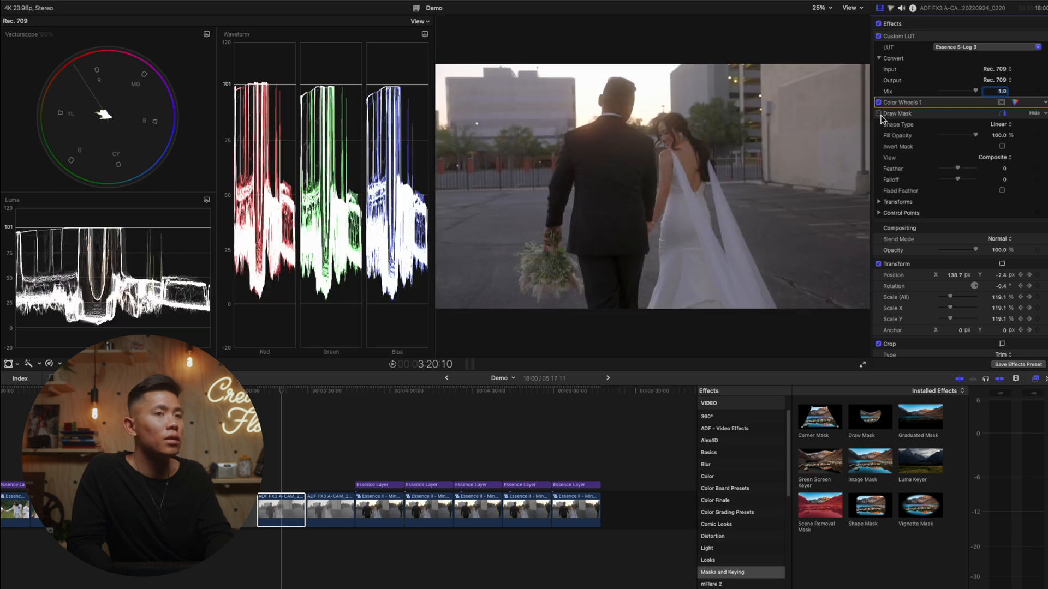
- Add Color Curves to the clip, lowering the red curve's highlight end and adding a control point near the blue curve's highlight end
click(890, 8)
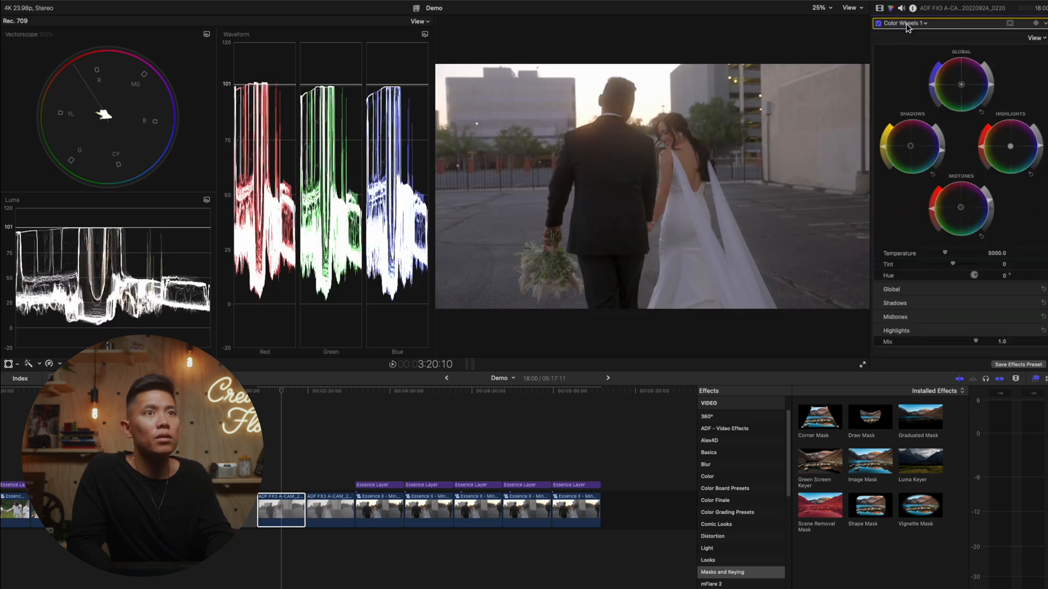
click(906, 23)
click(917, 87)
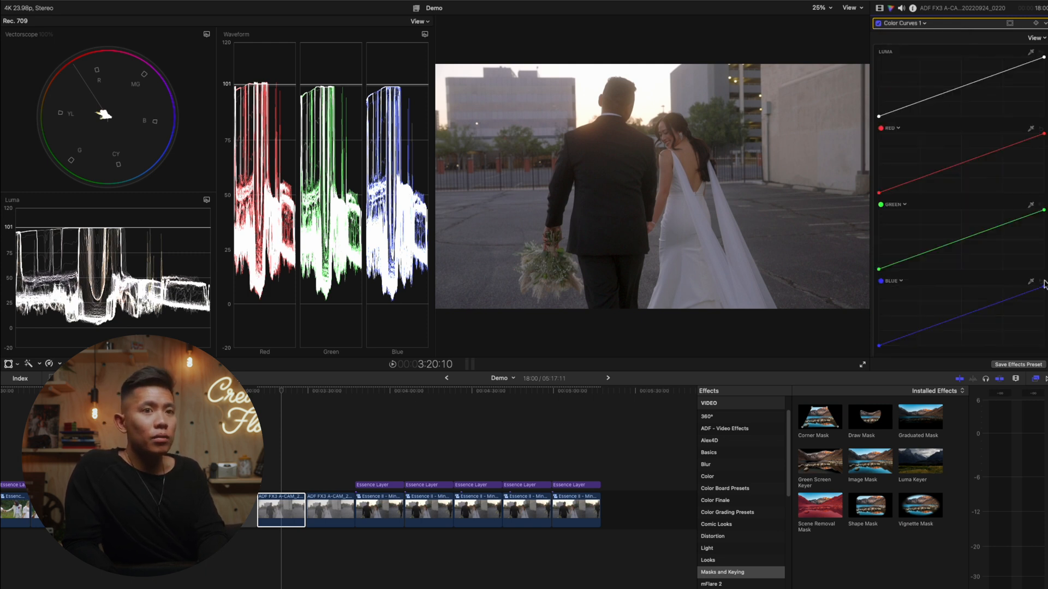
drag(1044, 287, 1044, 288)
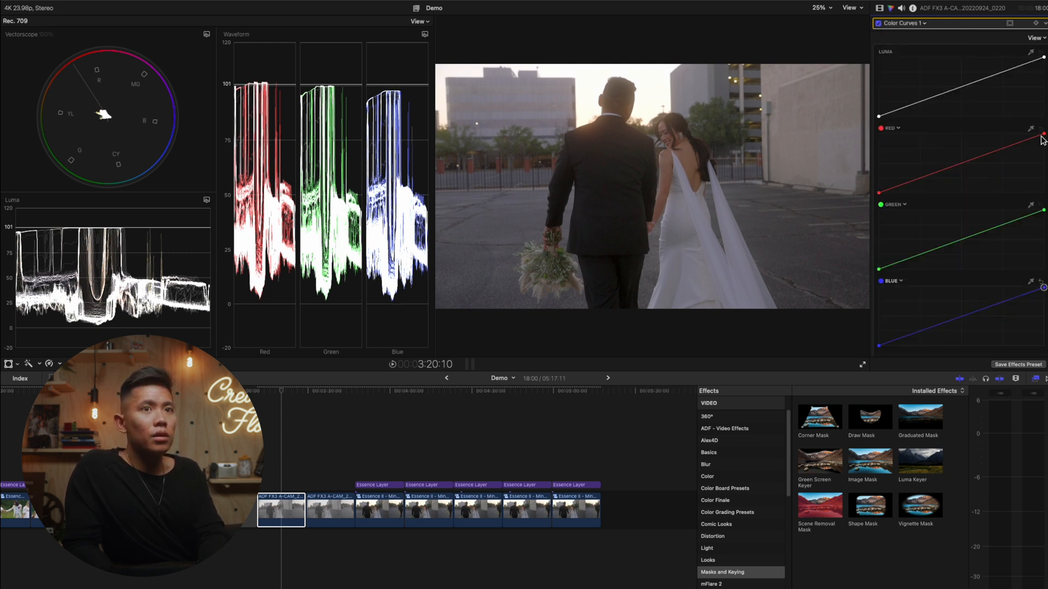
drag(1044, 133, 1044, 136)
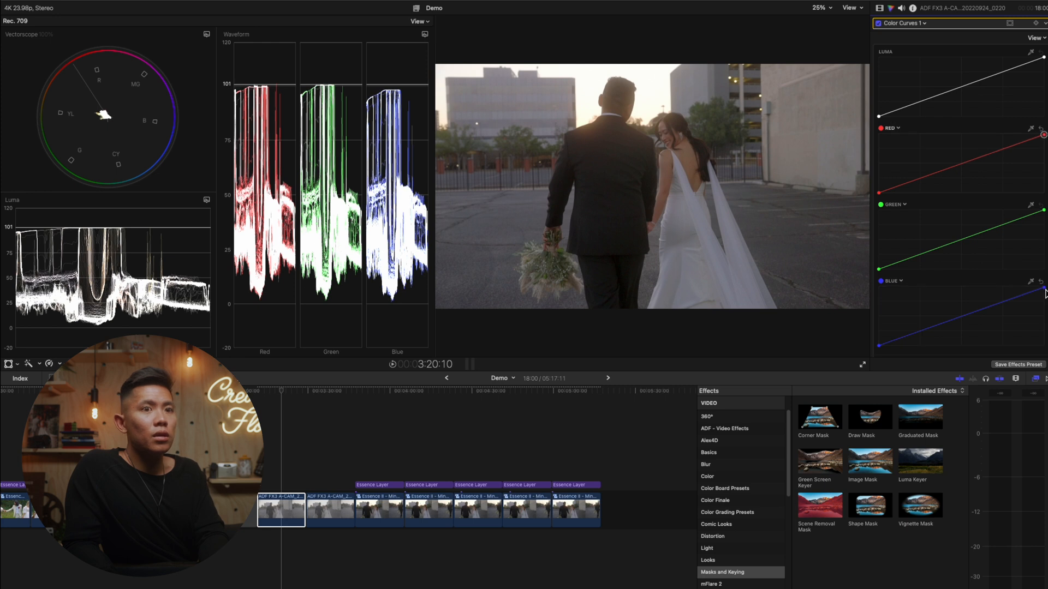
drag(1043, 289, 1025, 292)
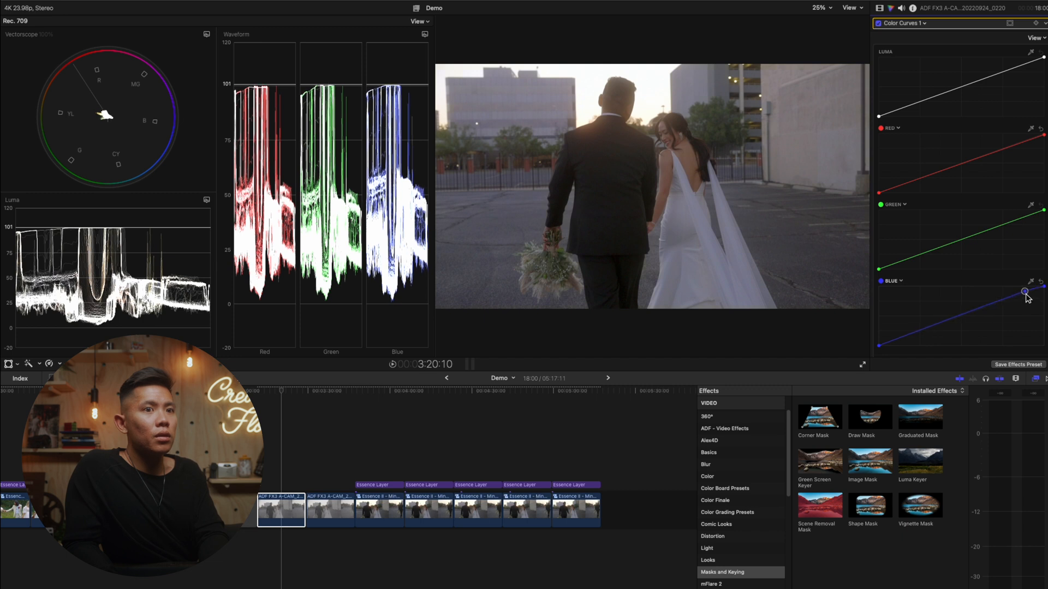
click(1044, 287)
- Enable the Draw Mask, move it back onto the bride's skin to check the skin tone, and disable it again
click(880, 9)
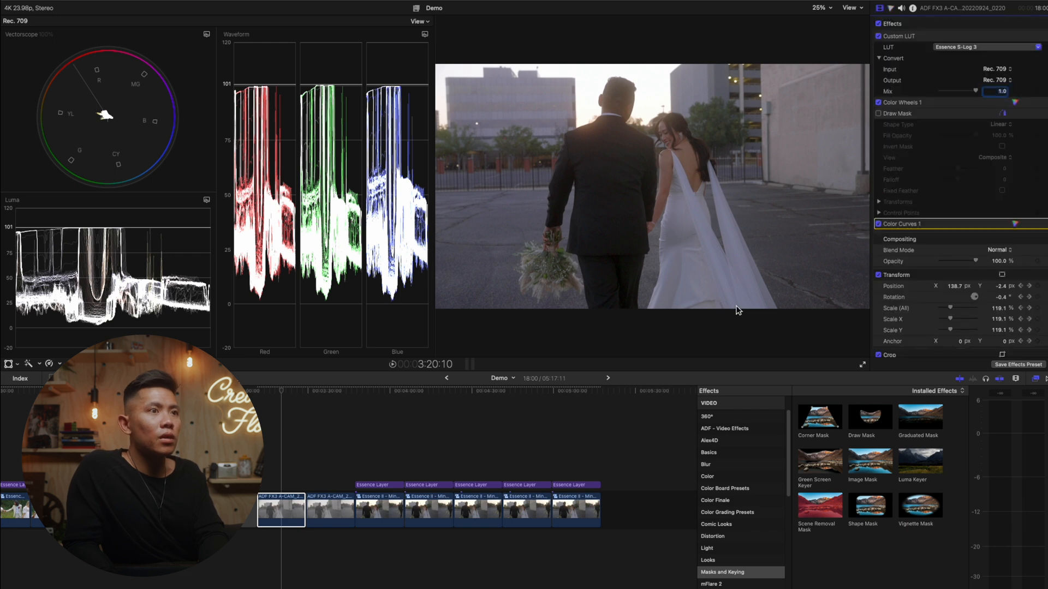
click(880, 114)
mouse_move(700, 229)
mouse_down()
mouse_move(673, 95)
mouse_move(673, 148)
mouse_up()
click(879, 113)
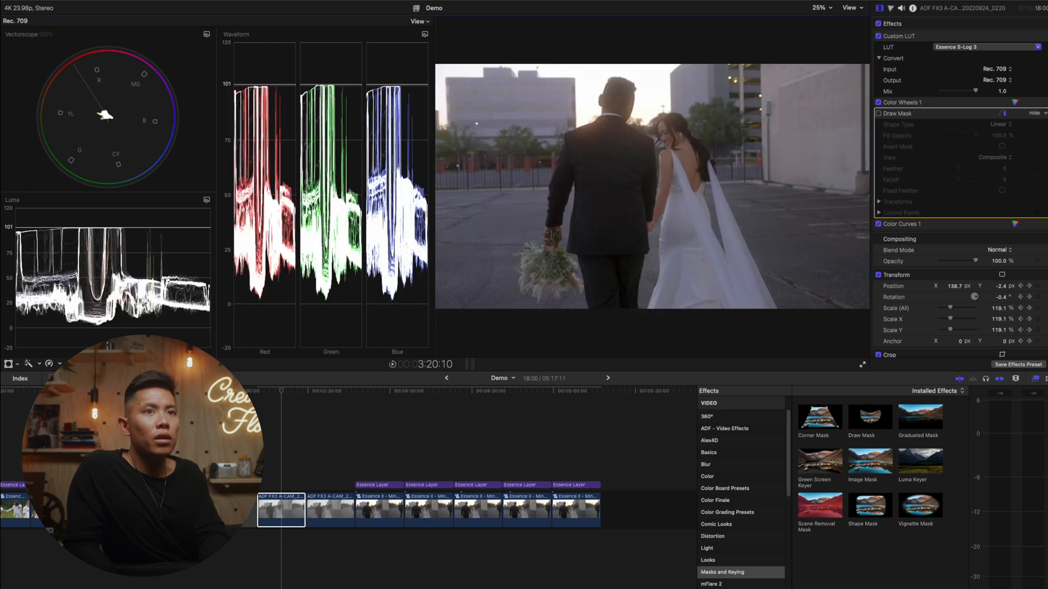
- Shift the Color Wheels highlights toward orange on the walking clip
click(1016, 103)
drag(1010, 152, 1006, 146)
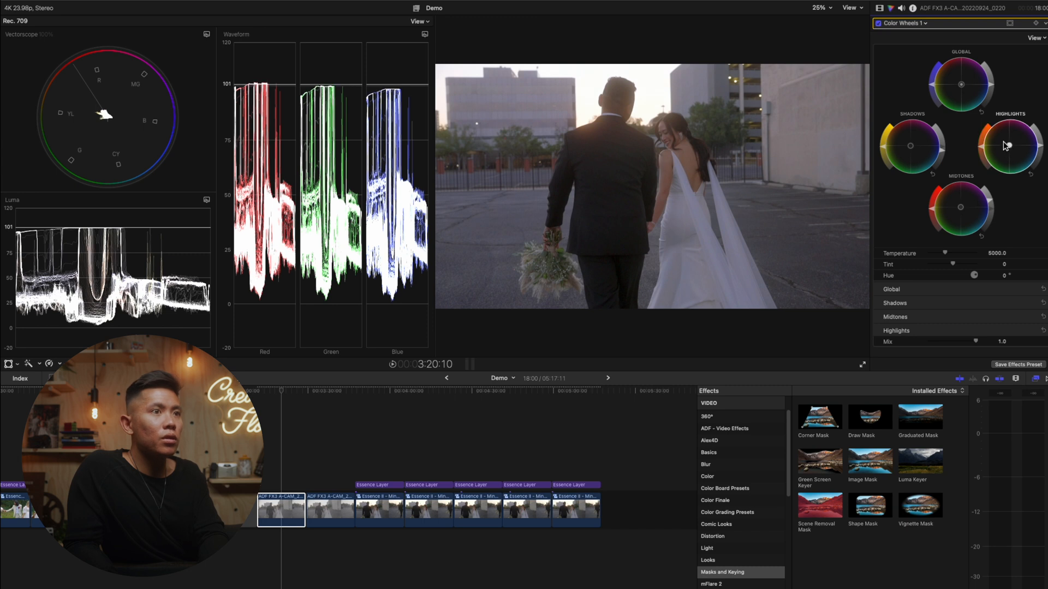
- Enable the Draw Mask on the walking clip, move it onto the bride's dress to check the white balance, and disable it again
click(880, 8)
click(879, 114)
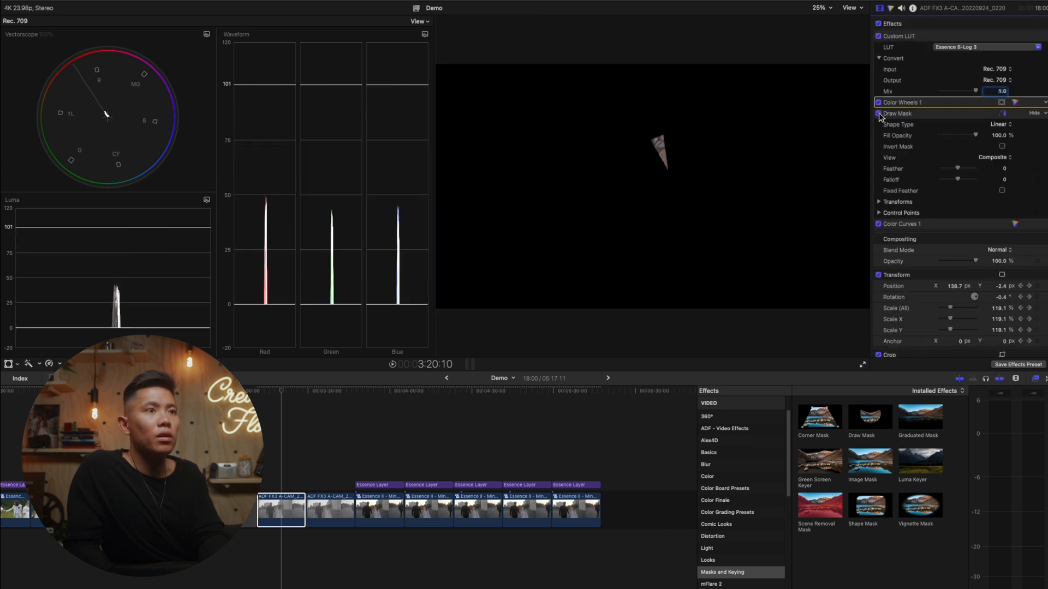
click(908, 122)
mouse_move(663, 154)
mouse_down()
mouse_move(679, 181)
mouse_move(696, 175)
mouse_move(695, 234)
mouse_move(686, 225)
mouse_up()
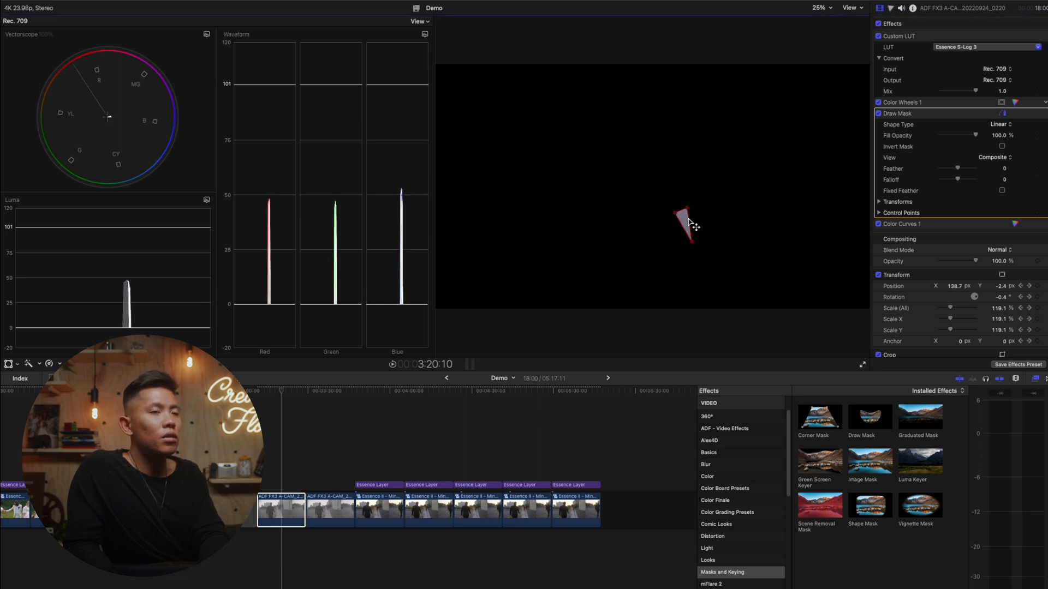
click(879, 114)
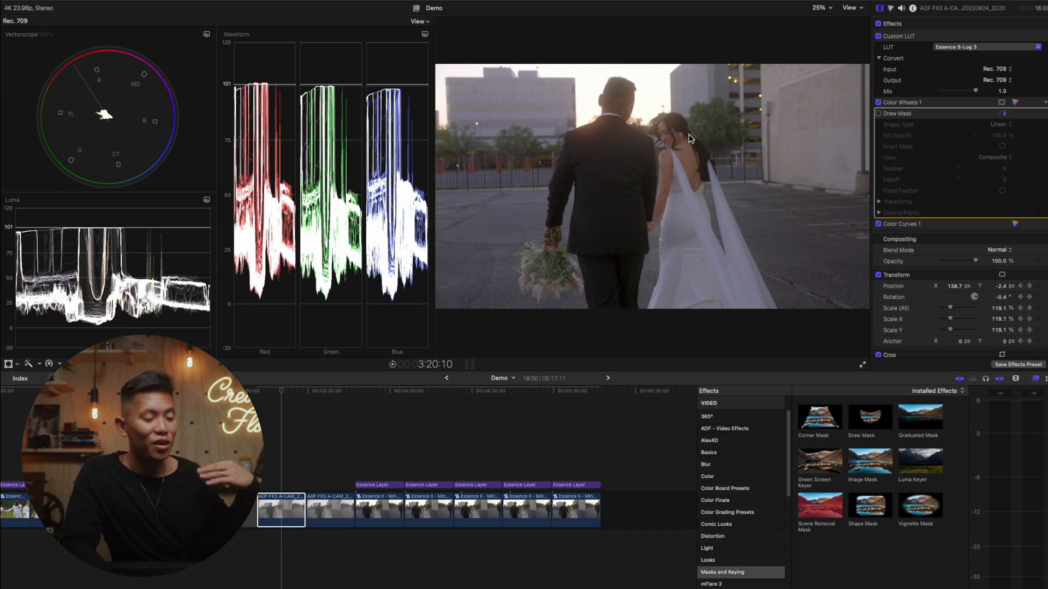
- Compare the second converted walking clip with the Essence I - Evergreen and Essence II - Minimalist looks on the following clips
click(325, 513)
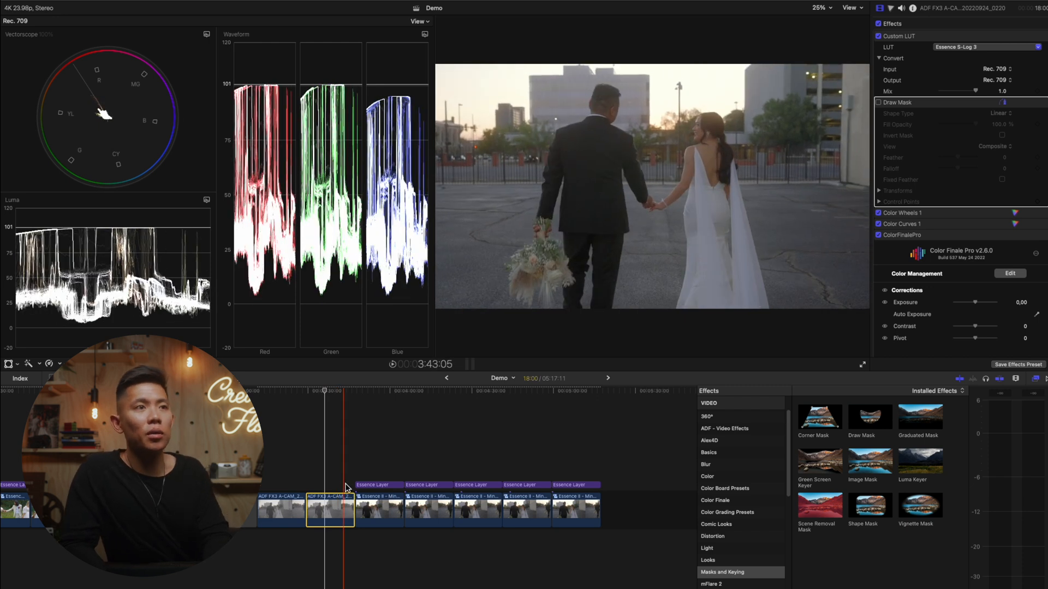
click(338, 462)
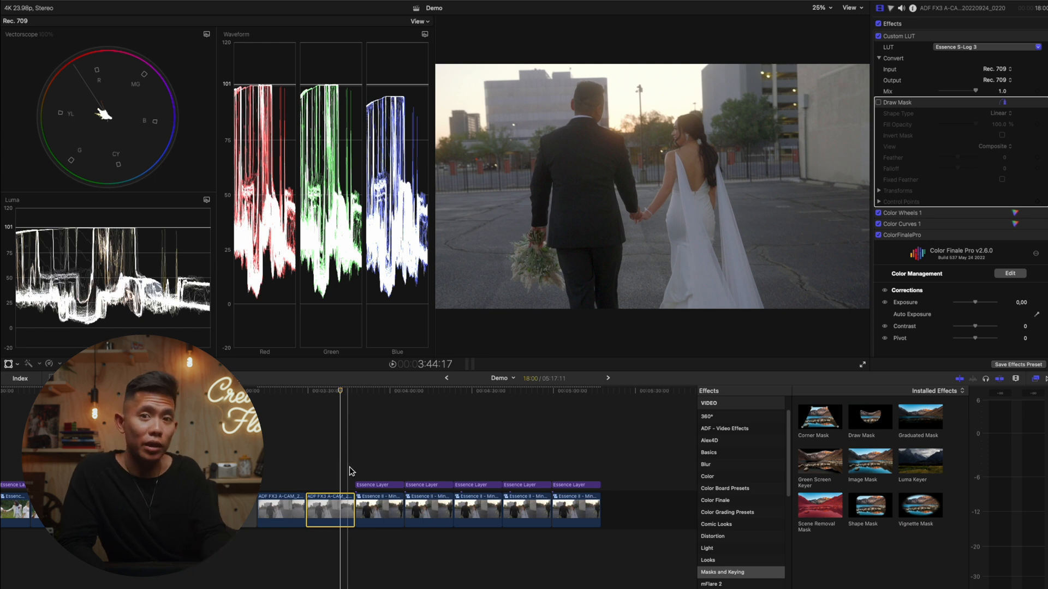
click(381, 485)
click(384, 485)
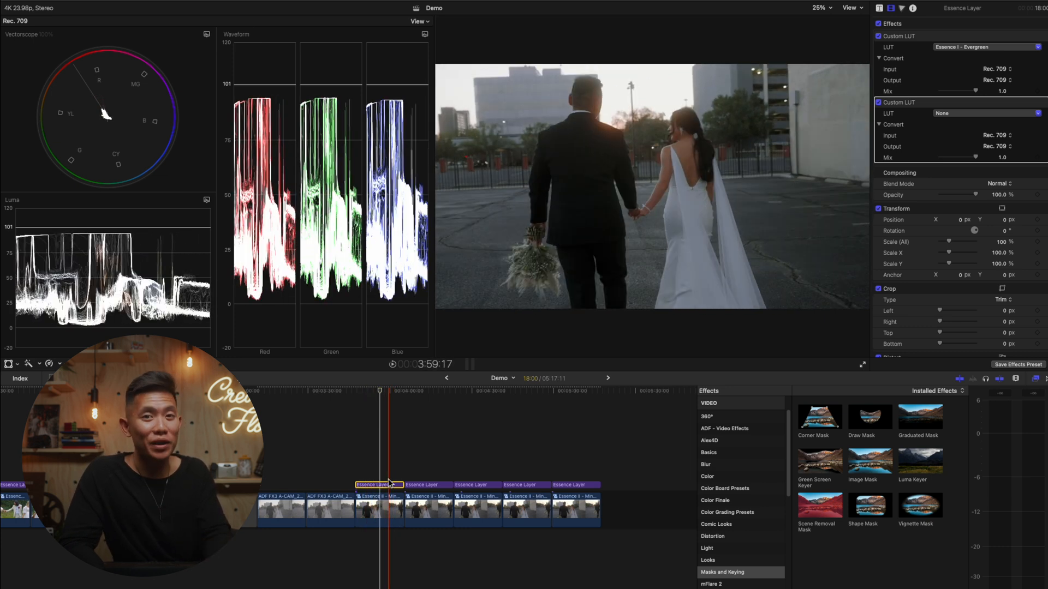
click(430, 469)
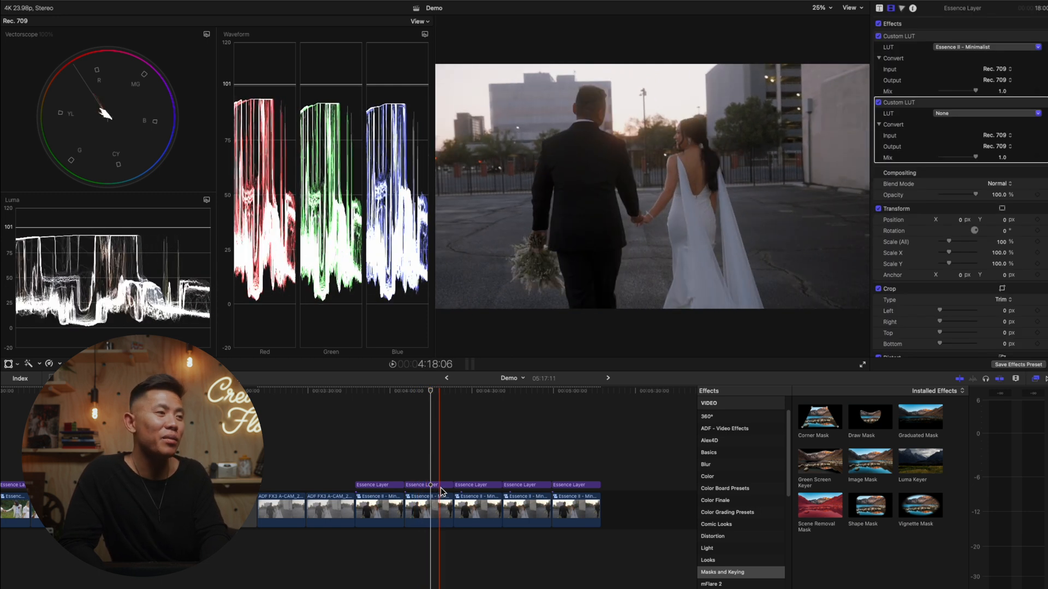
click(439, 486)
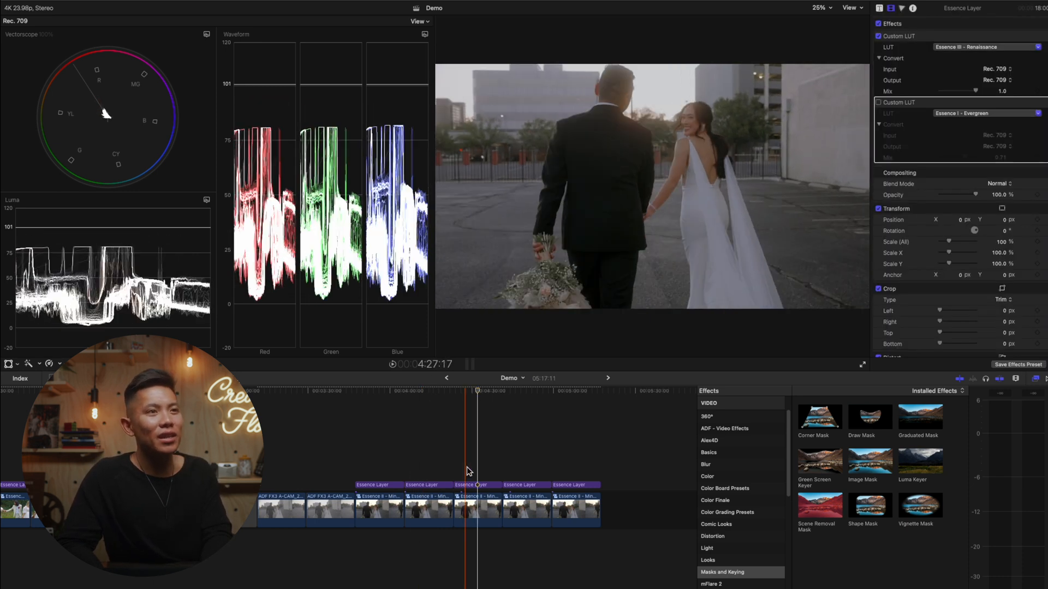
- Examine the Essence III - Renaissance look, selecting the pregraded clip beneath its layer and showing that clip's color corrections
click(465, 485)
click(475, 507)
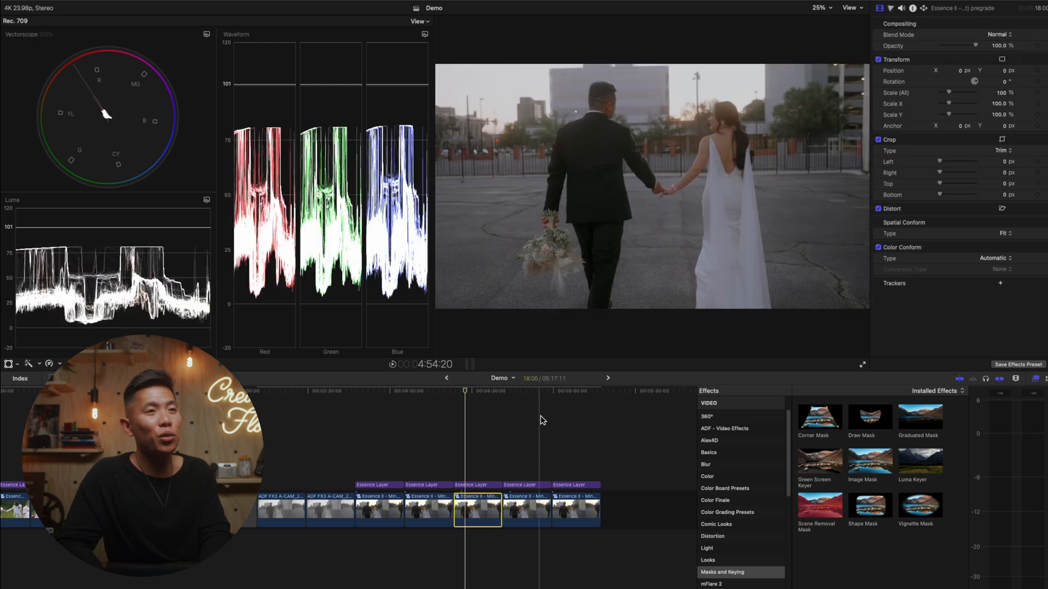
click(891, 8)
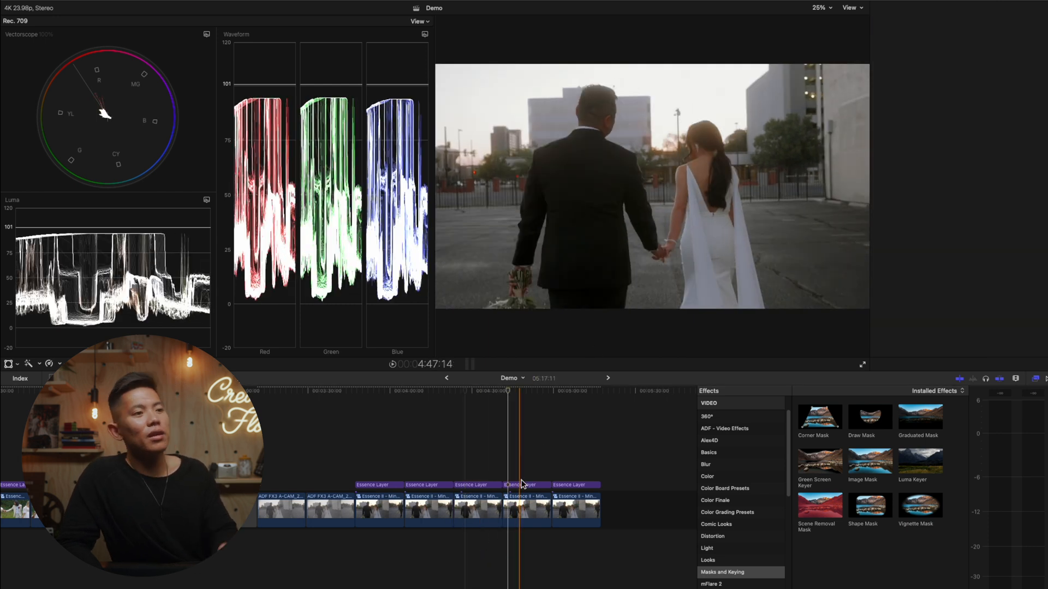
- Examine the looks on the last two Essence Layer clips, ending on the black-and-white one
click(518, 485)
click(527, 485)
click(530, 463)
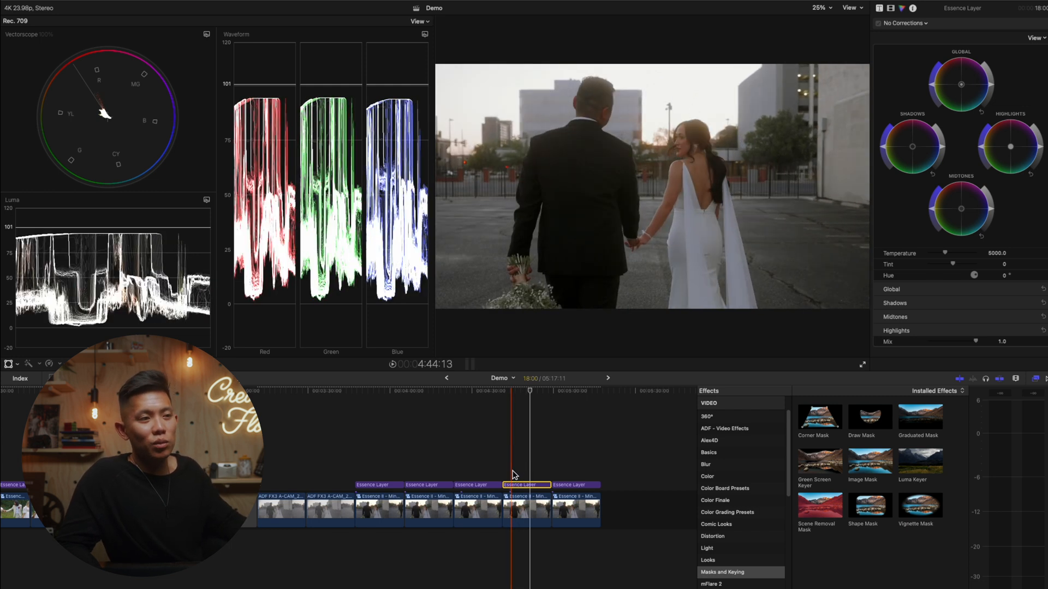
click(562, 476)
click(578, 467)
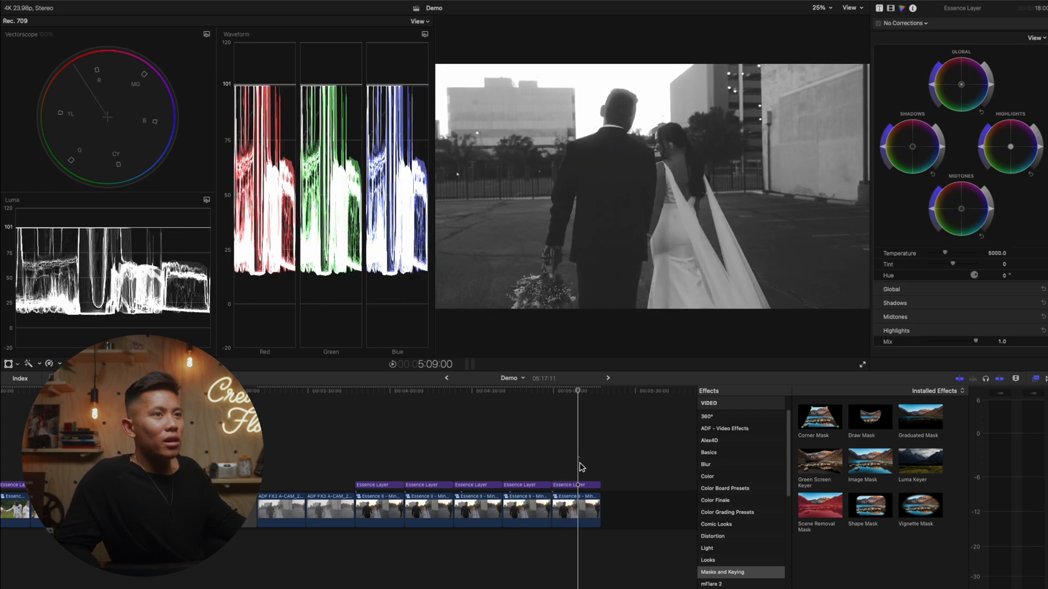
- Raise the Color Wheels midtones brightness and slightly lower the highlights brightness on the pregraded clip beneath the black-and-white look
click(576, 513)
drag(997, 215, 1002, 196)
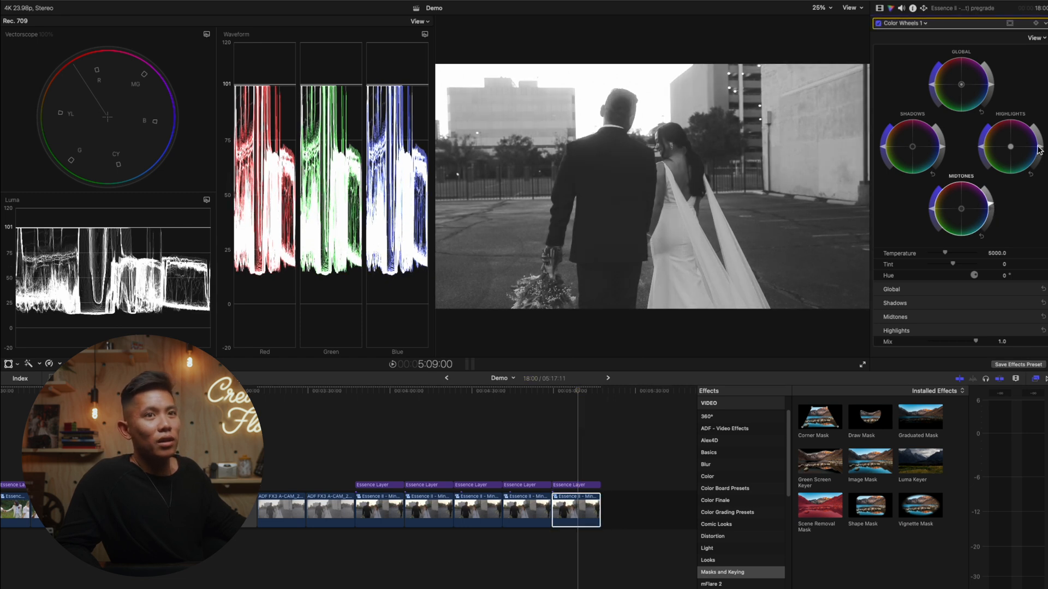
drag(1039, 148, 1039, 156)
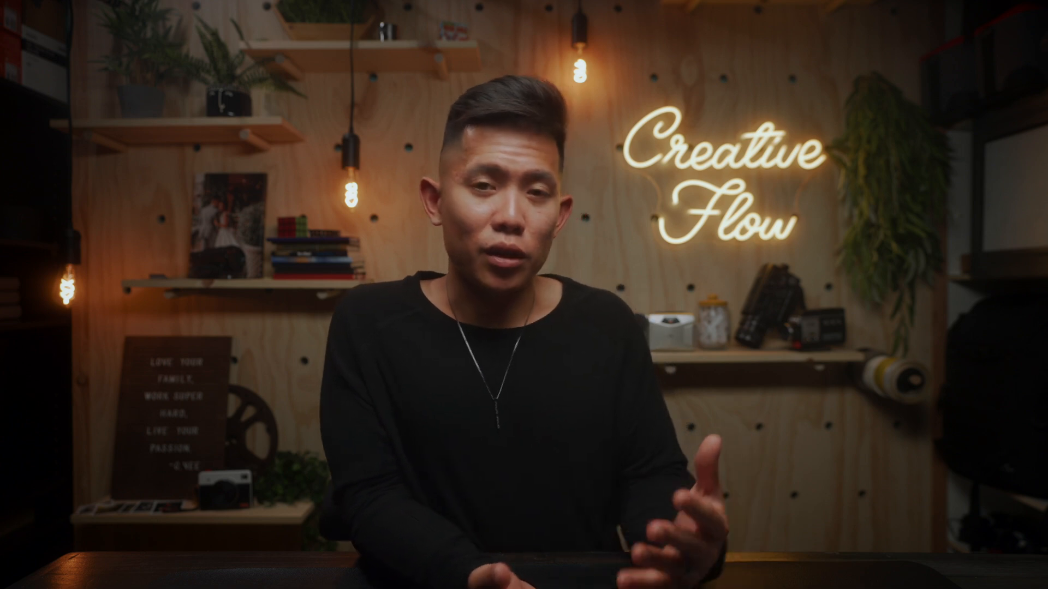